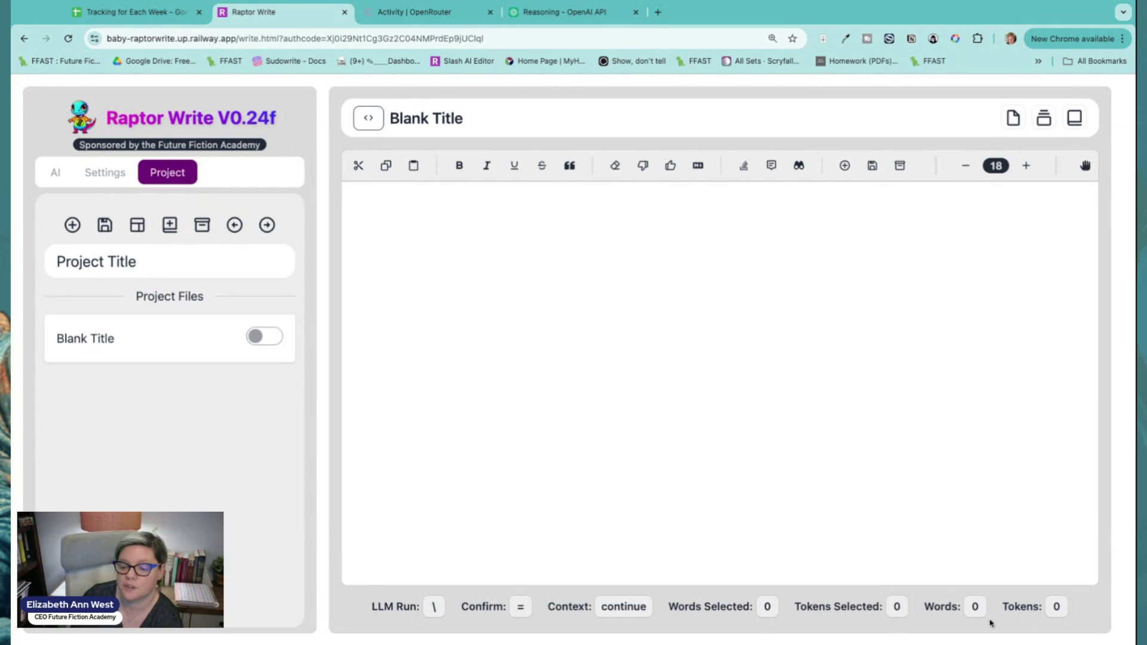
# Preview the Next Prompt Raptor Write would send, then switch to the OpenAI Reasoning guide tab
pyautogui.click(798, 167)
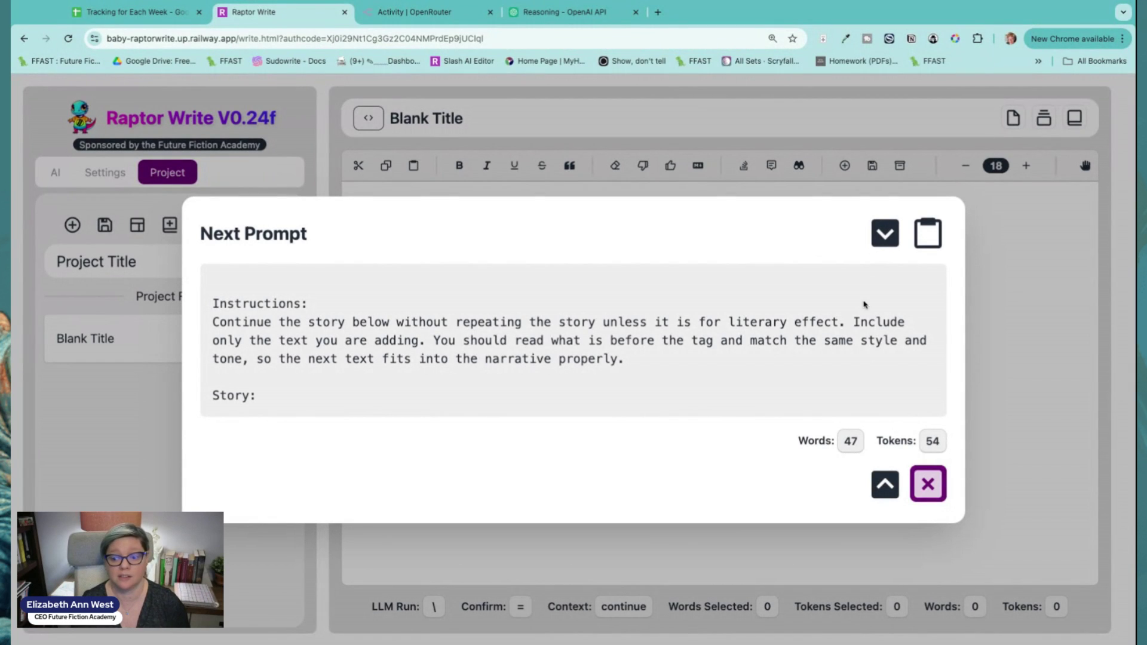
pyautogui.click(933, 479)
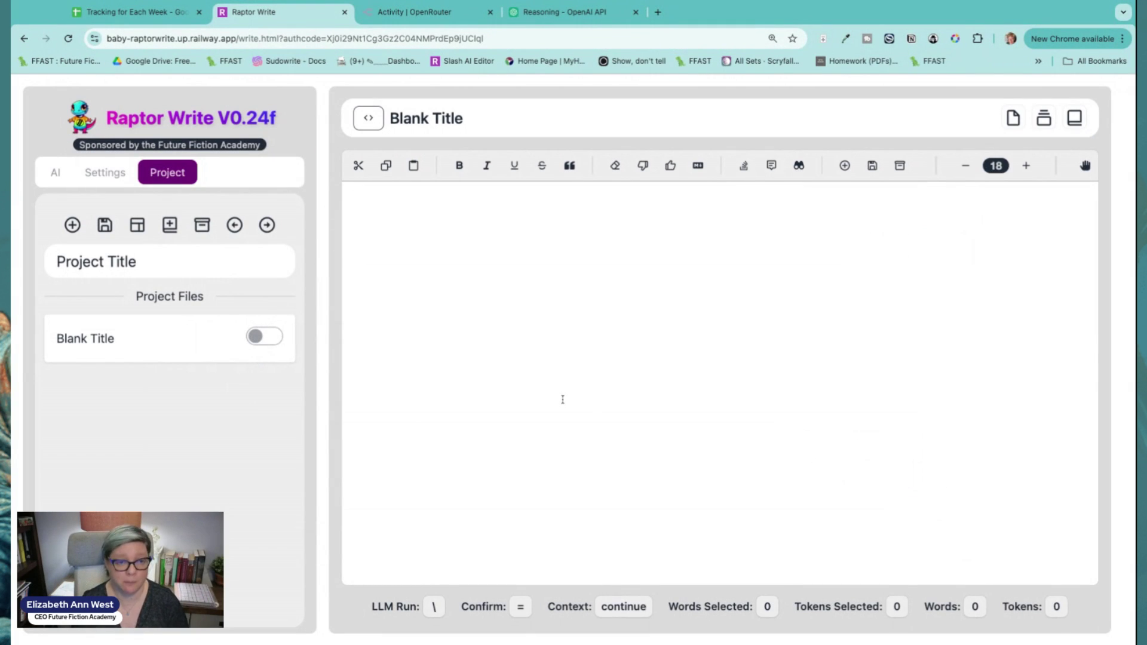
pyautogui.click(578, 13)
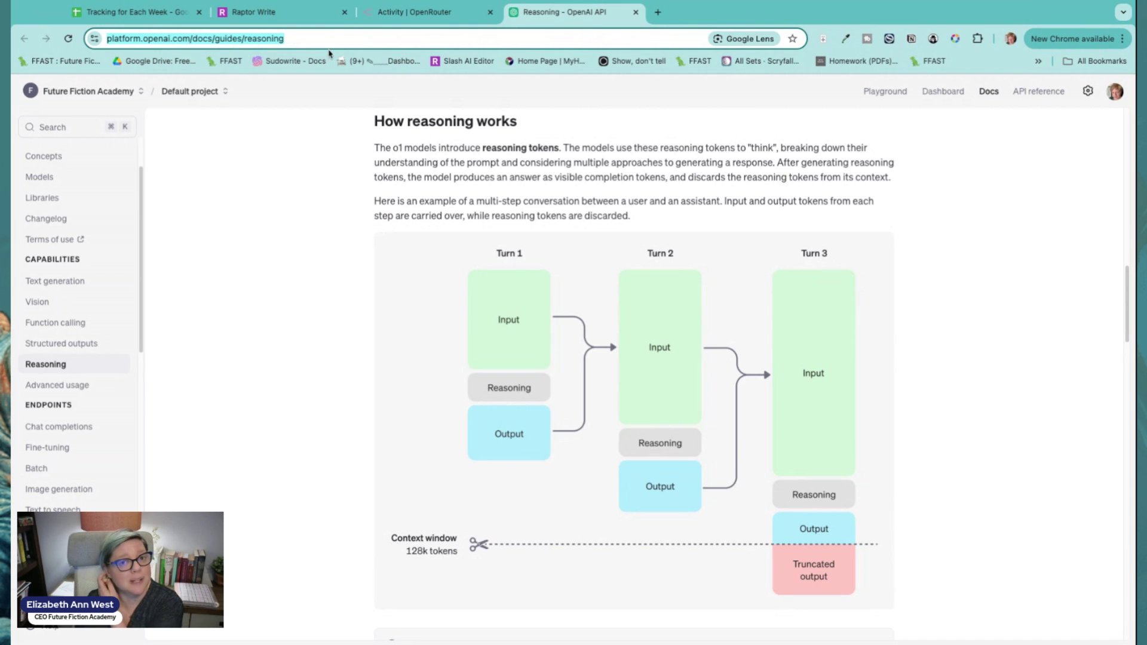
# Look past the reasoning-tokens diagram, then load chatgpt.com in a new browser tab
pyautogui.scroll(-1, 586, 289)
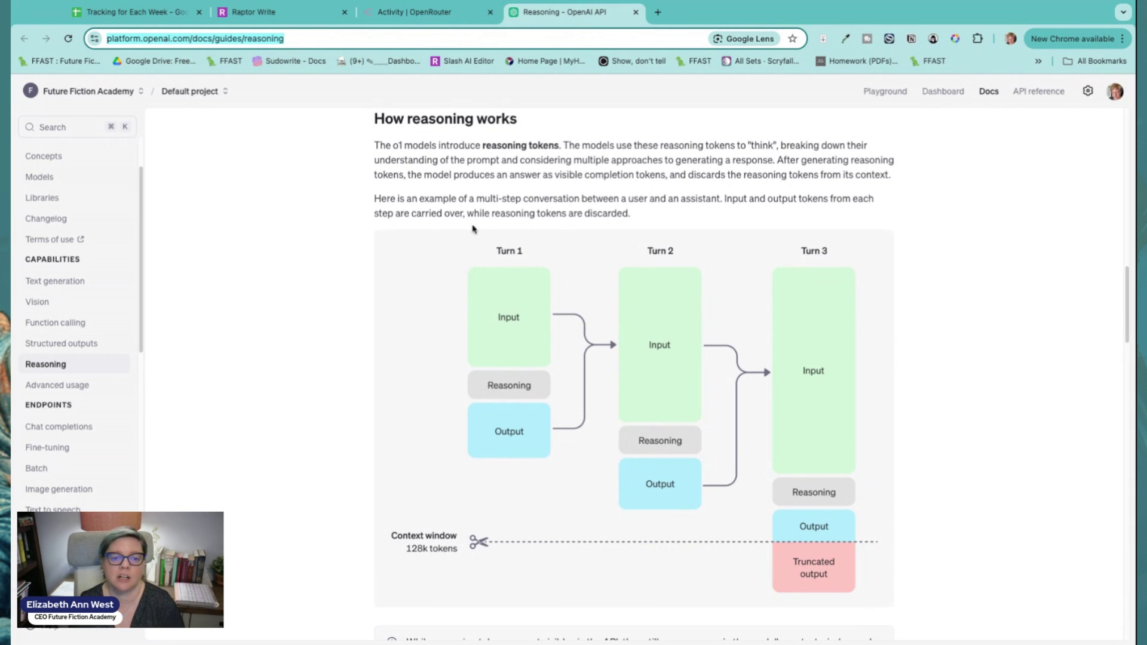
pyautogui.click(481, 392)
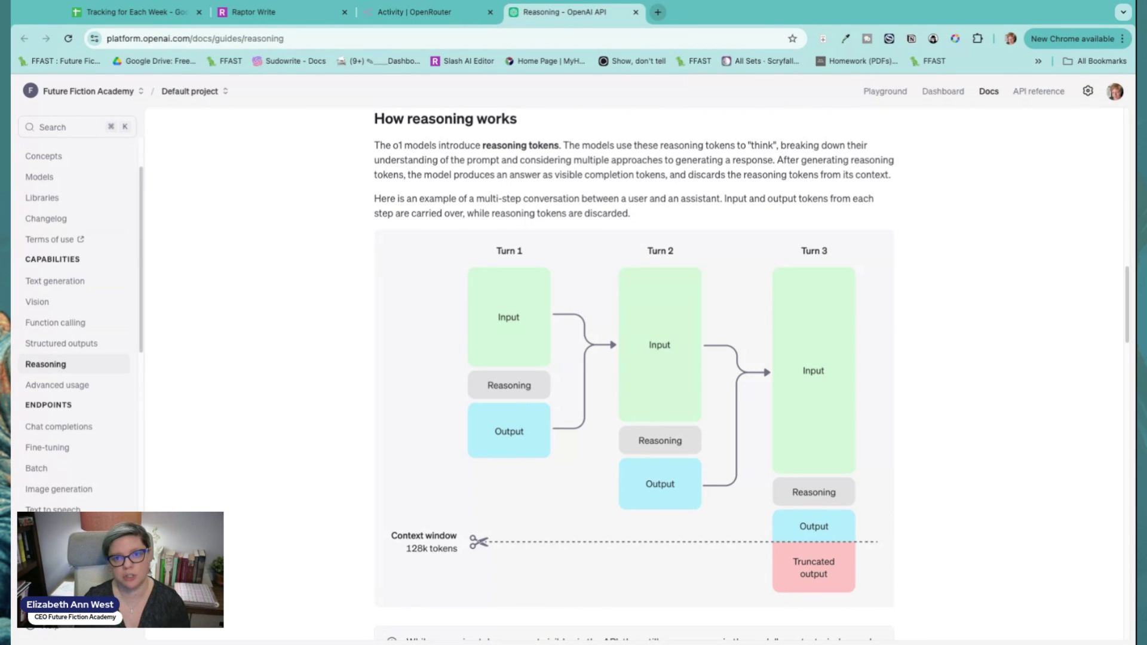
pyautogui.hotkey('ctrl', 't')
pyautogui.write('chatgpt.com')
pyautogui.press('Return')
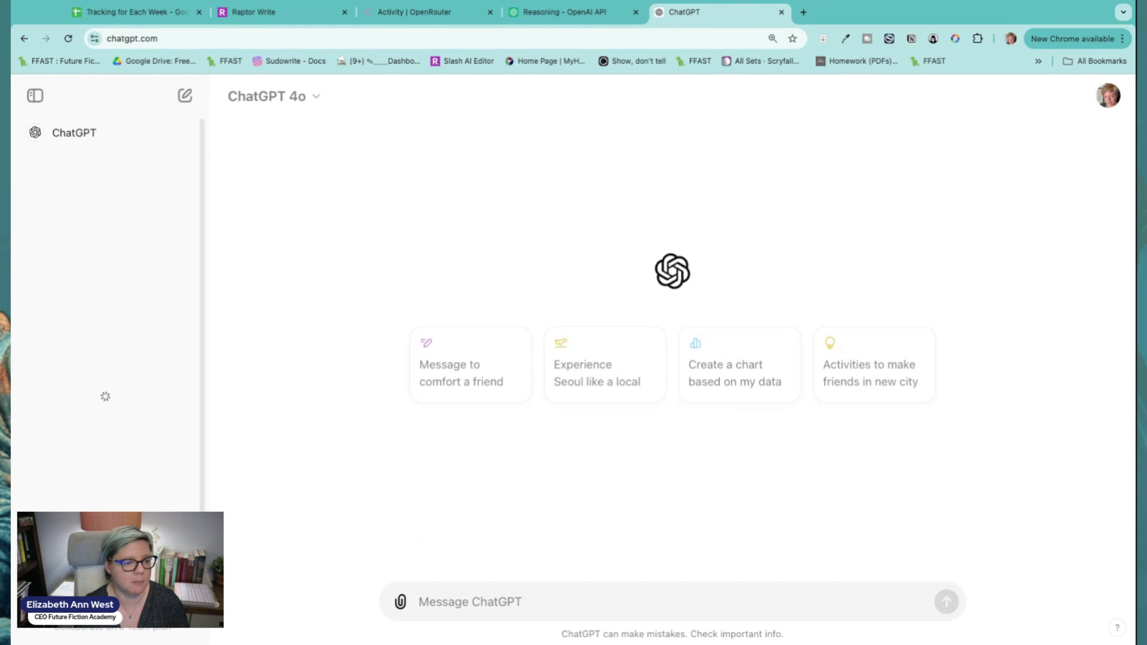
# Go through the sidebar chats to the o1-preview Cozy Mystery Outline and back up to the chapter-summary feedback
pyautogui.click(107, 464)
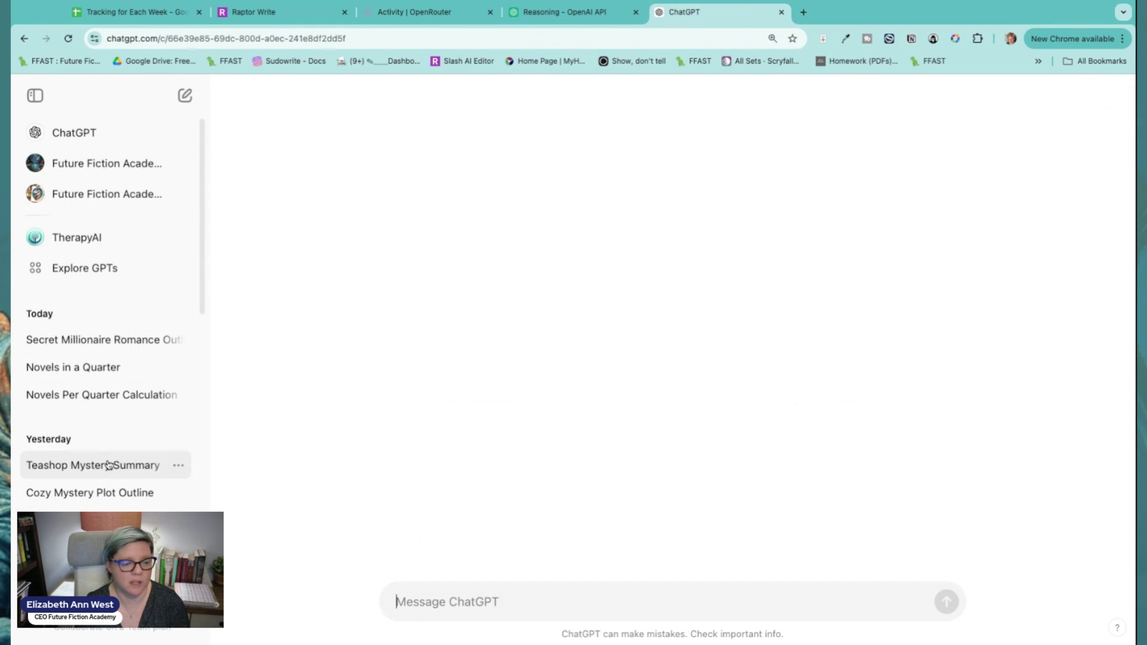
pyautogui.scroll(-15, 461, 461)
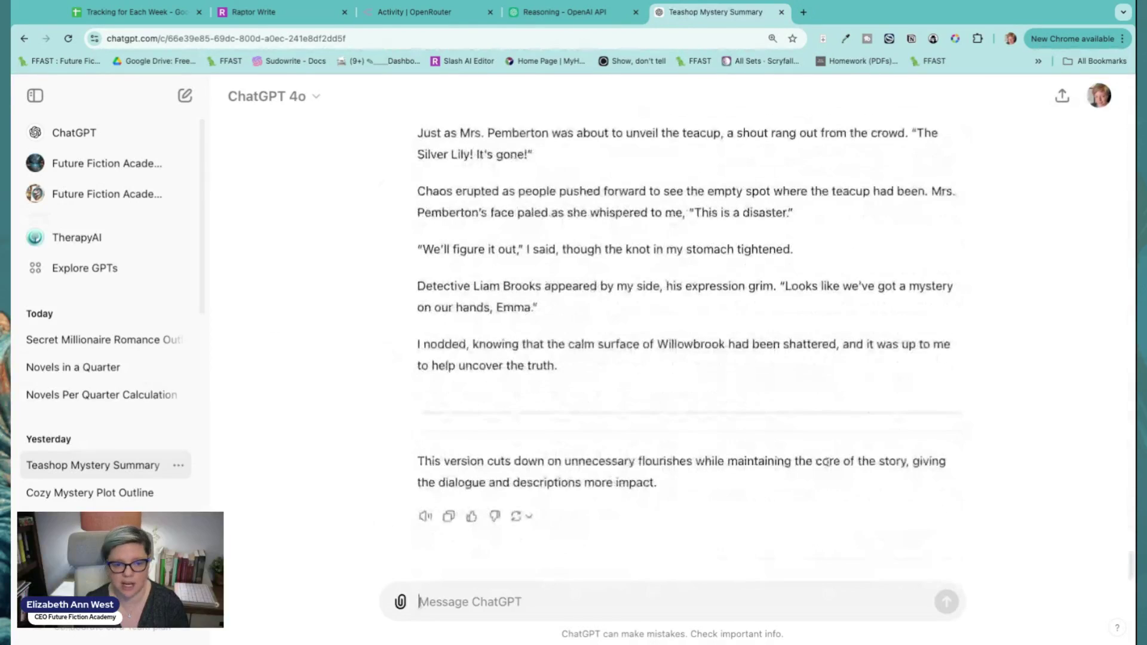
pyautogui.click(89, 493)
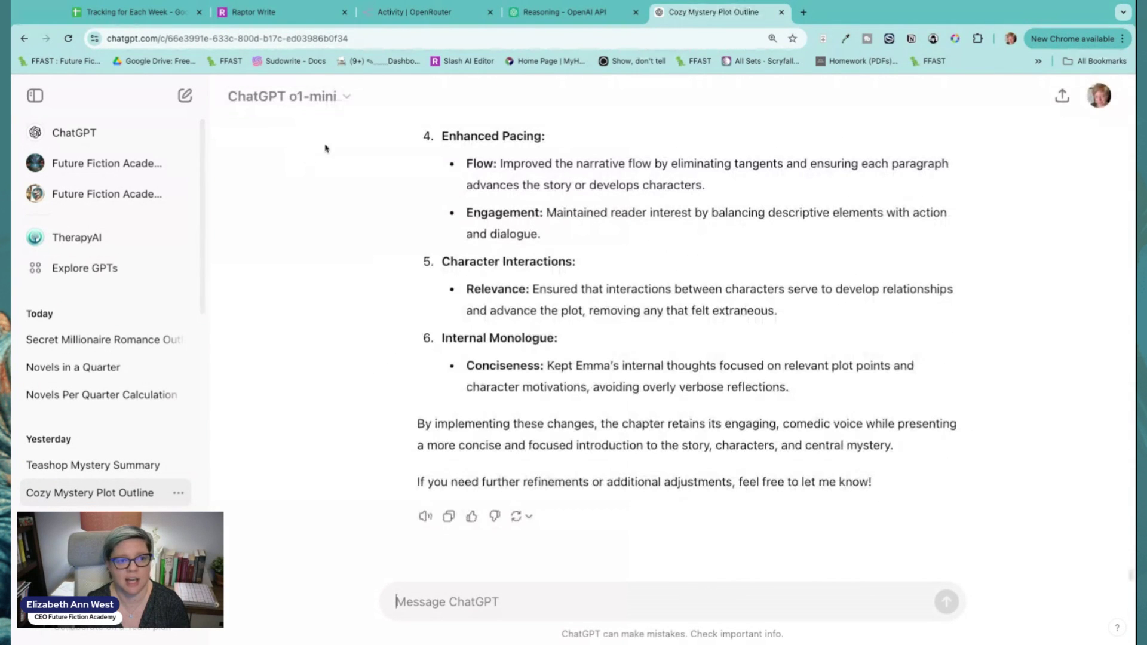
pyautogui.click(120, 520)
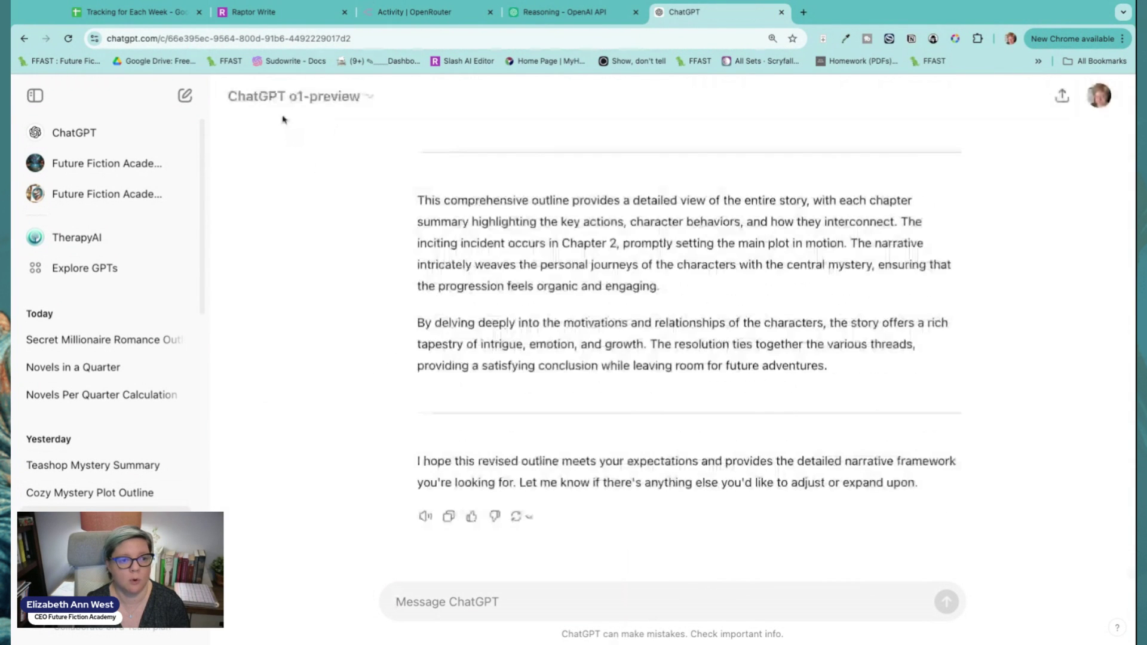
pyautogui.scroll(10, 678, 392)
pyautogui.scroll(20, 704, 412)
pyautogui.scroll(20, 704, 411)
pyautogui.scroll(9, 705, 412)
pyautogui.scroll(-3, 537, 359)
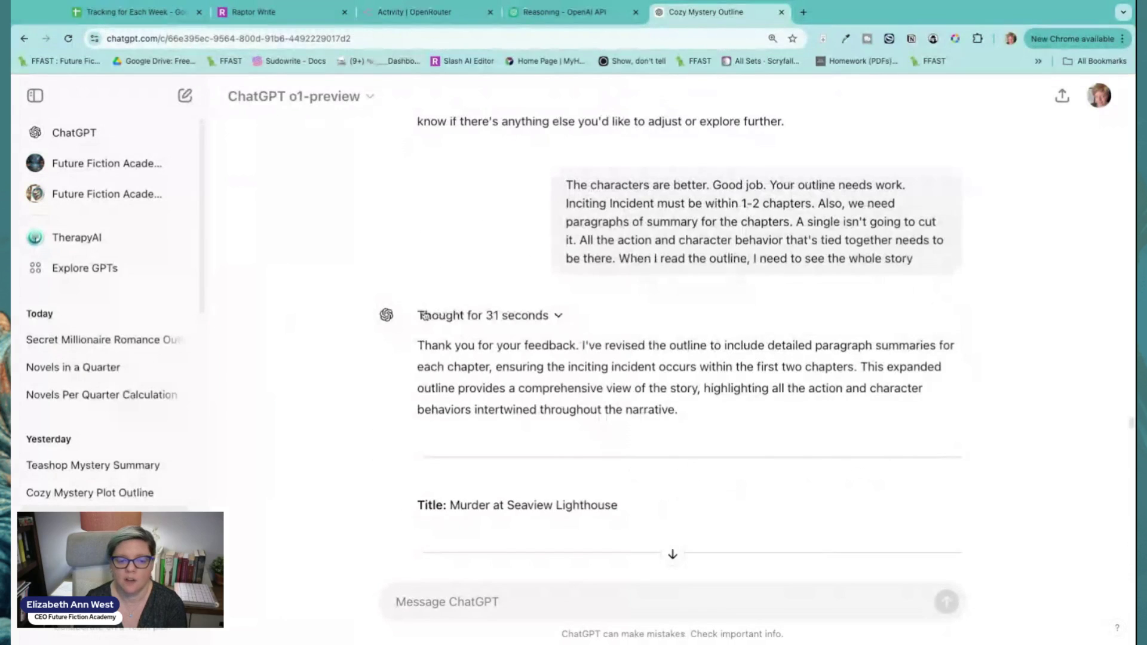
# Expand o1-preview's 31-second reasoning and select the Enhancing outline clarity paragraph
pyautogui.click(558, 317)
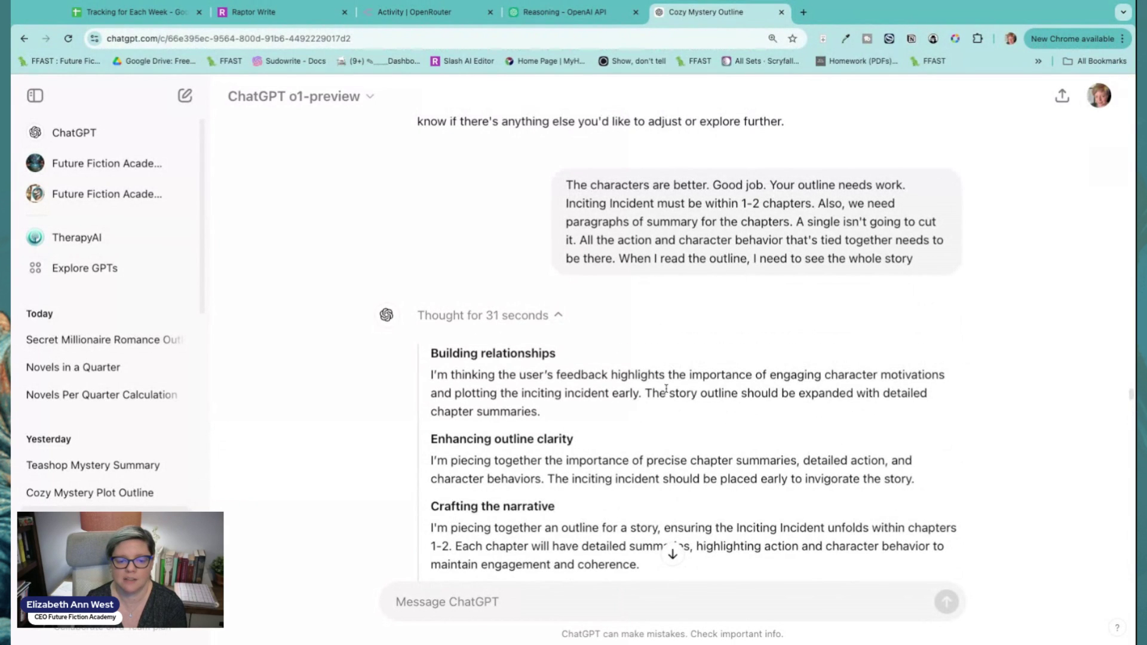
pyautogui.scroll(-3, 666, 389)
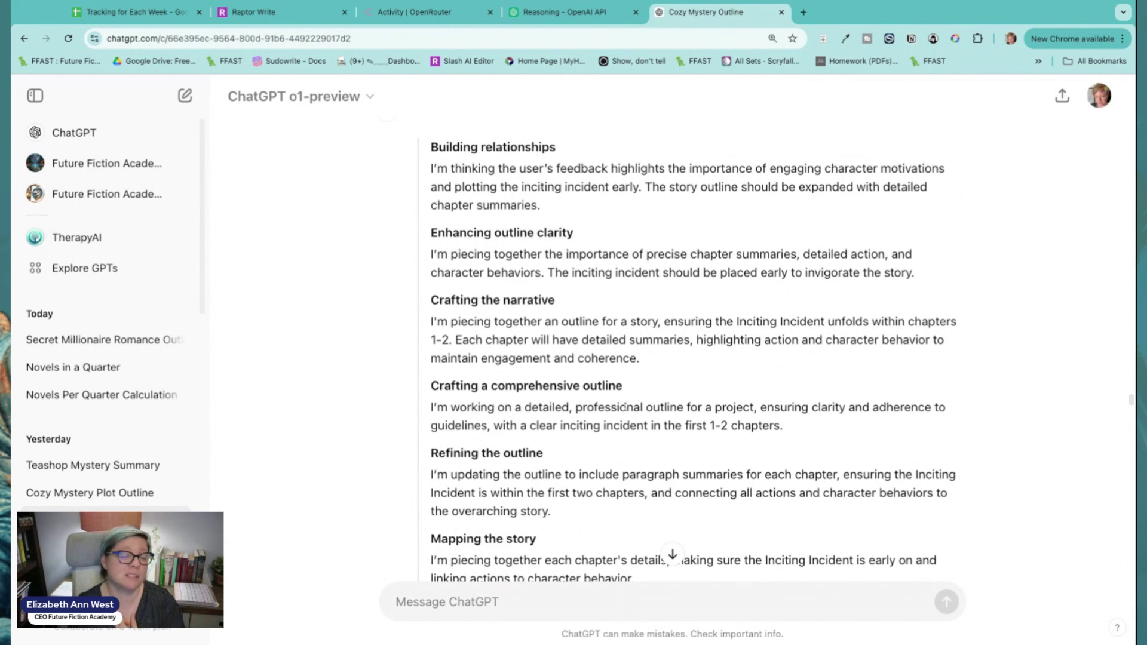
pyautogui.moveTo(926, 280); pyautogui.dragTo(431, 274)
pyautogui.tripleClick(925, 277)
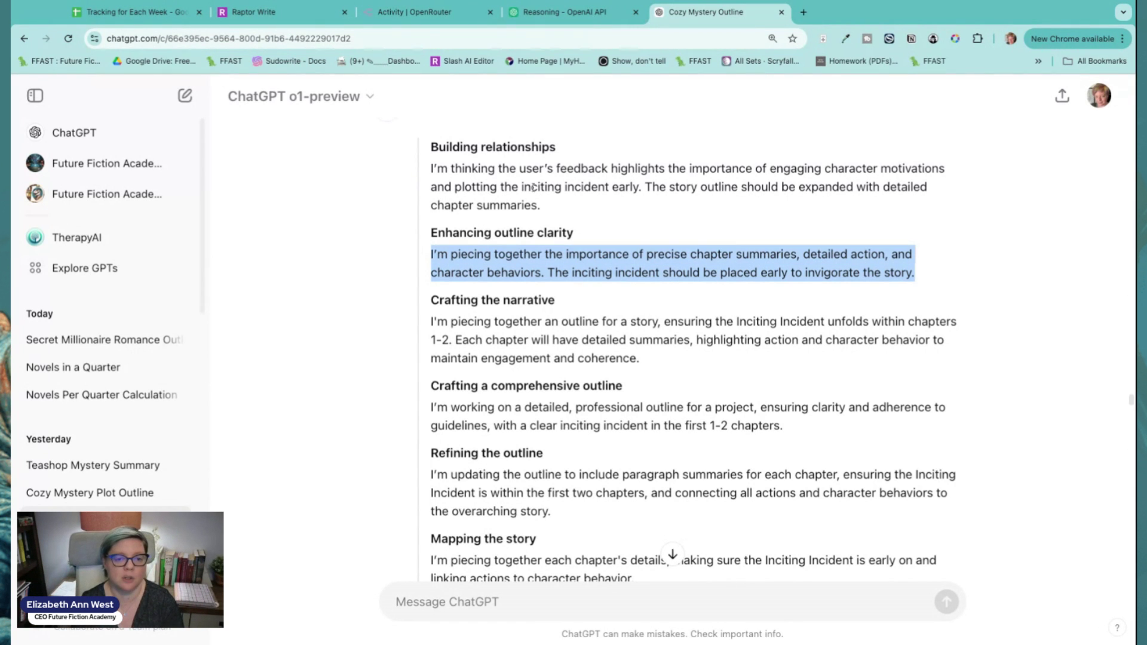
# Read down through the remaining reasoning steps to o1-preview's final reply
pyautogui.scroll(2, 534, 187)
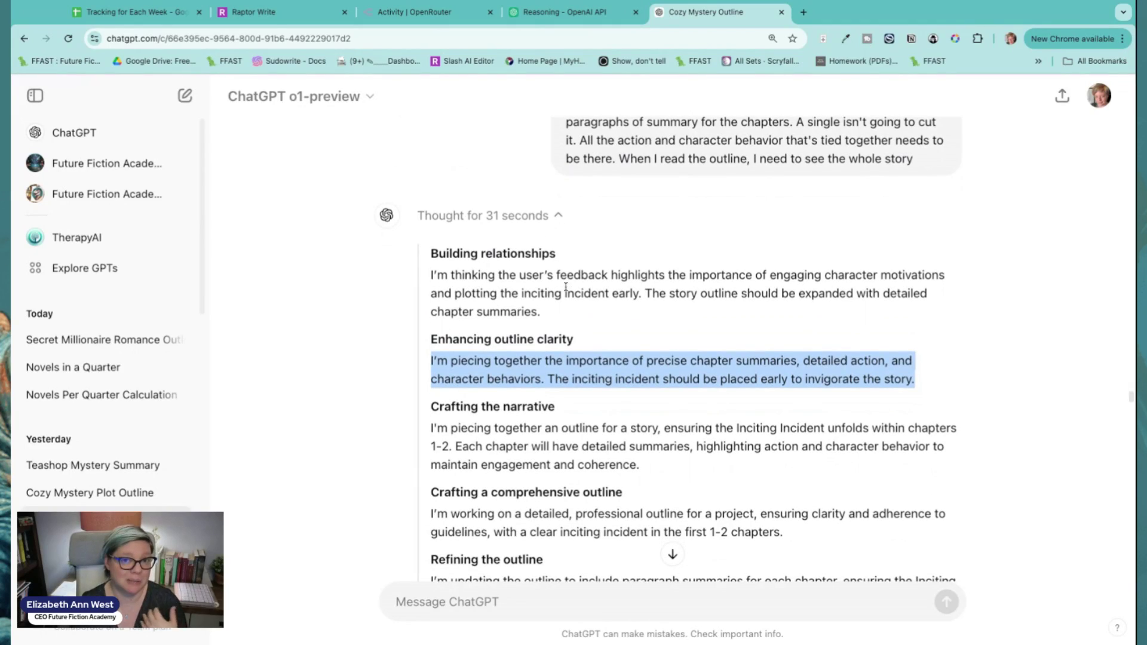
pyautogui.scroll(-3, 526, 412)
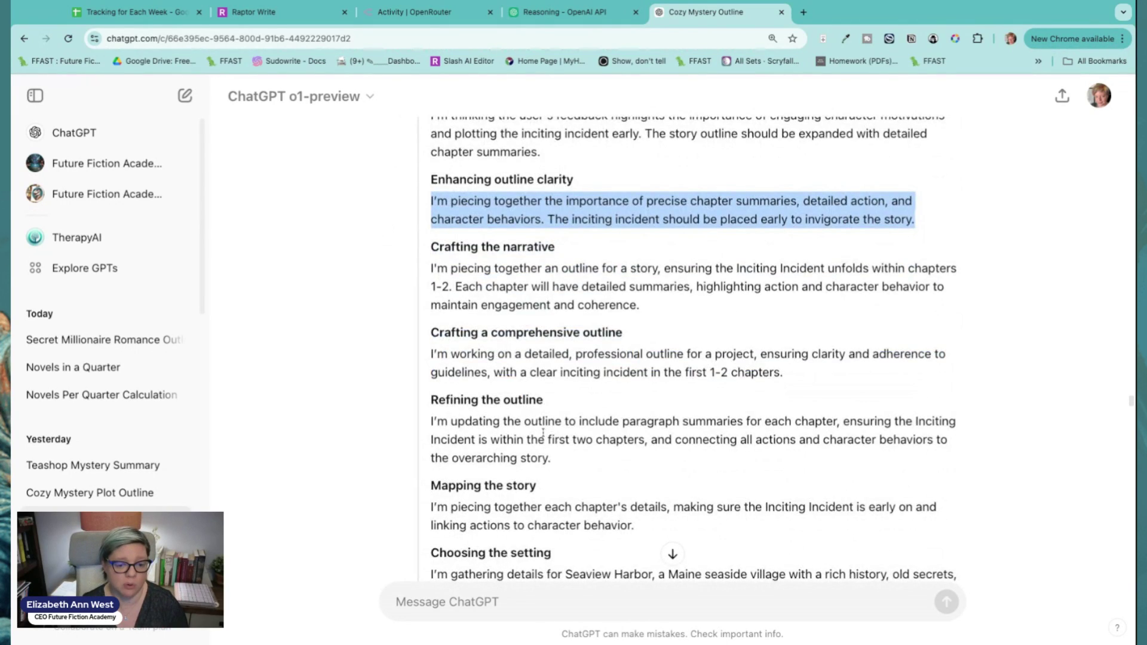
pyautogui.scroll(-4, 543, 431)
pyautogui.scroll(-4, 557, 462)
pyautogui.scroll(-9, 550, 445)
pyautogui.scroll(-4, 552, 465)
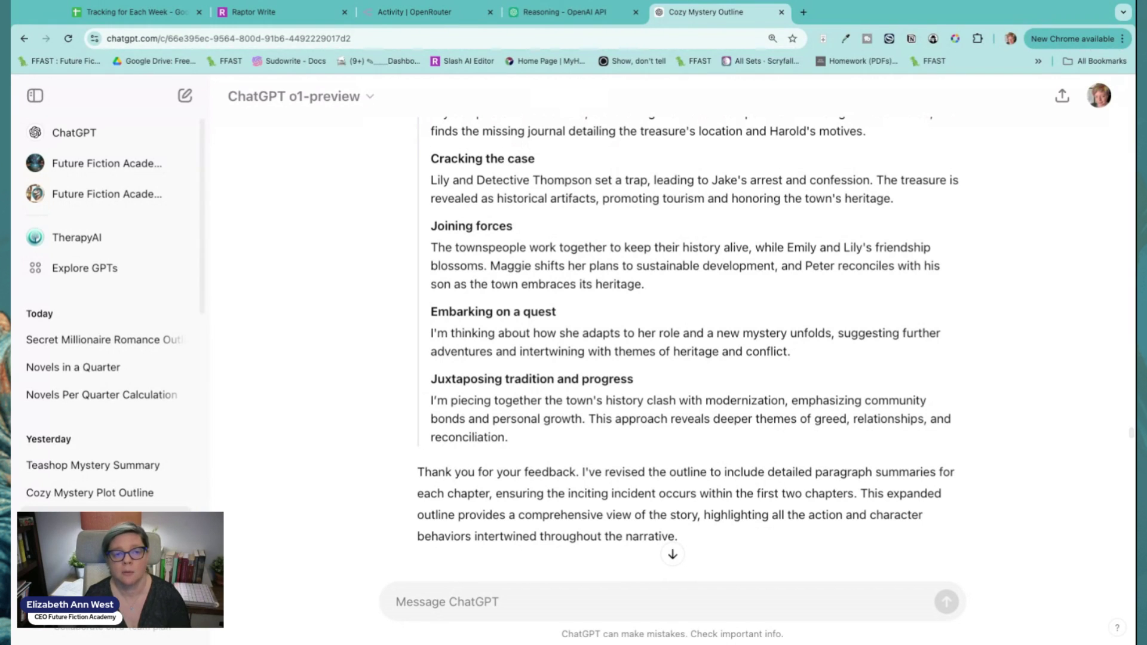
# Back in the reasoning guide, highlight the note that reasoning tokens are billed
pyautogui.click(555, 18)
pyautogui.scroll(-3, 734, 541)
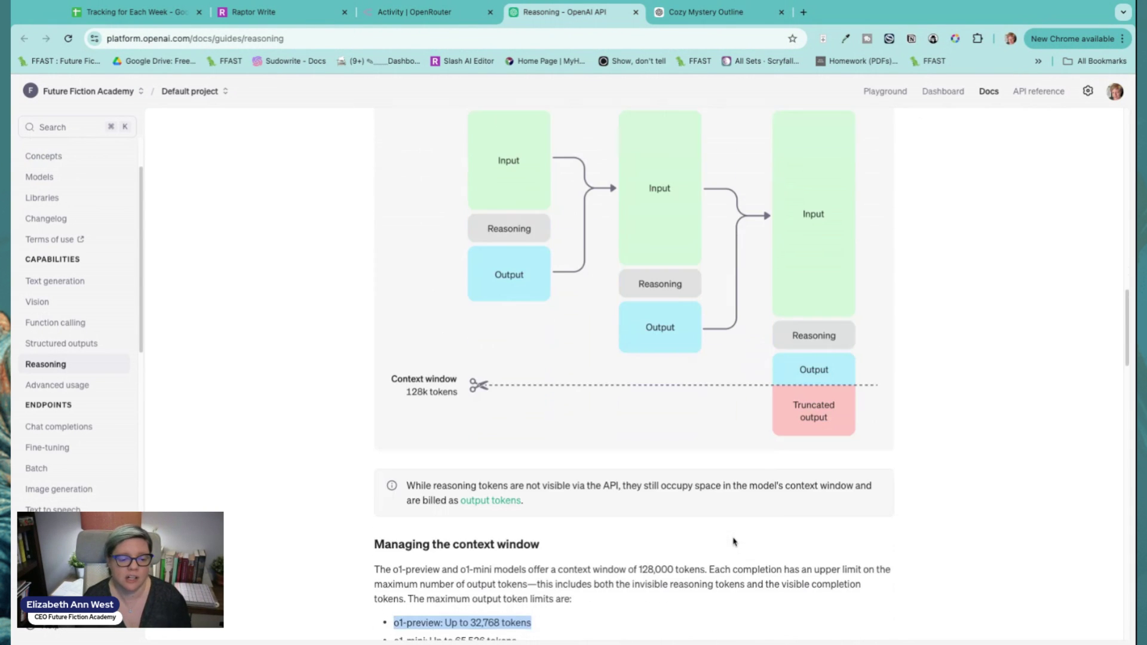
pyautogui.scroll(-2, 733, 541)
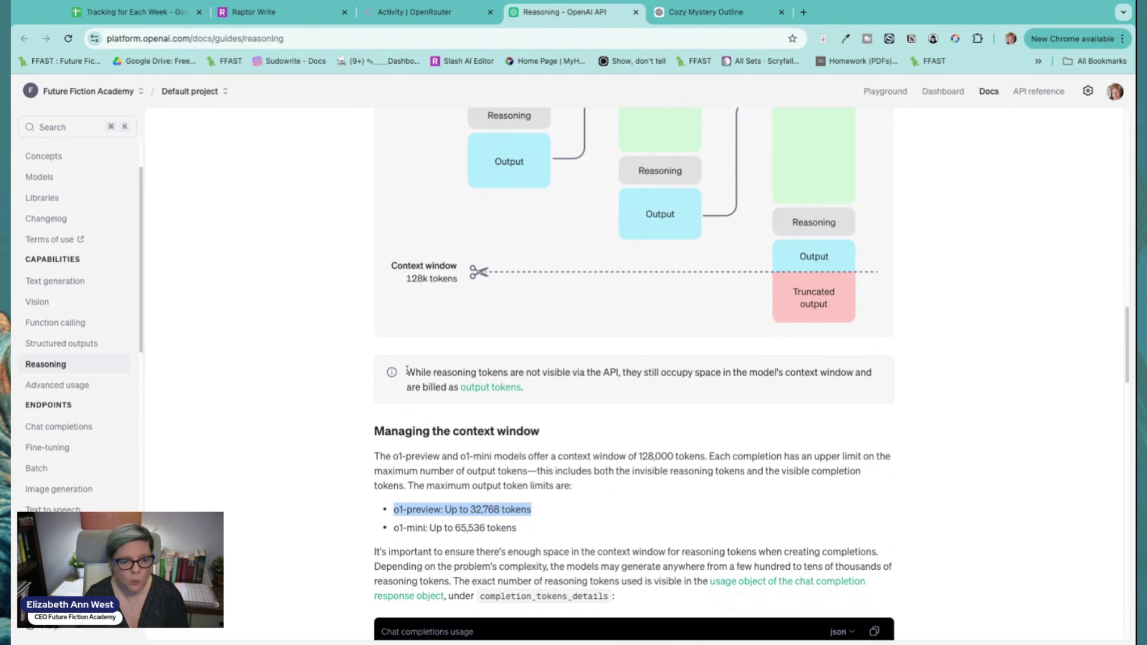
pyautogui.tripleClick(406, 370)
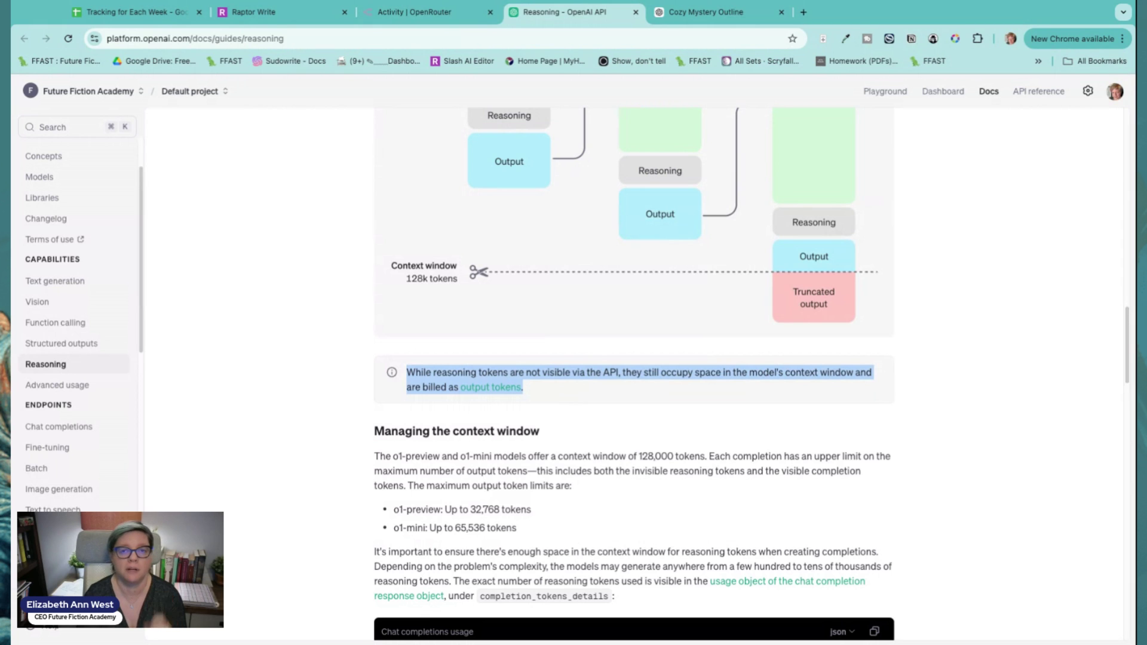
pyautogui.click(678, 425)
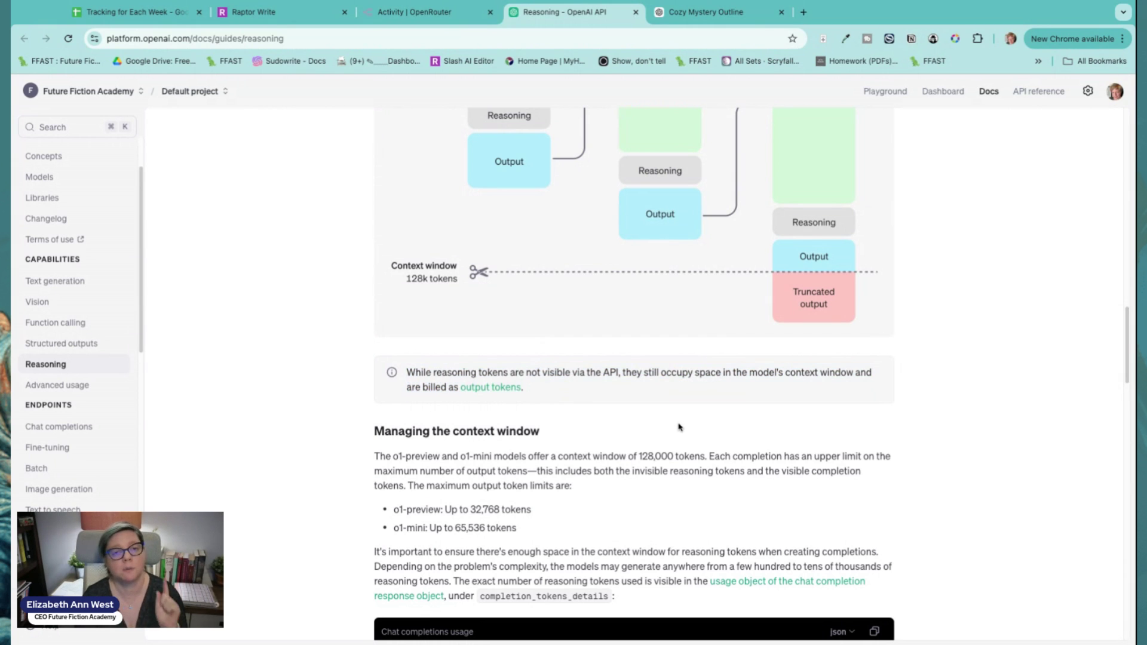
# Highlight o1-preview's 32,768-token output limit, then switch to the OpenRouter Activity tab
pyautogui.tripleClick(394, 511)
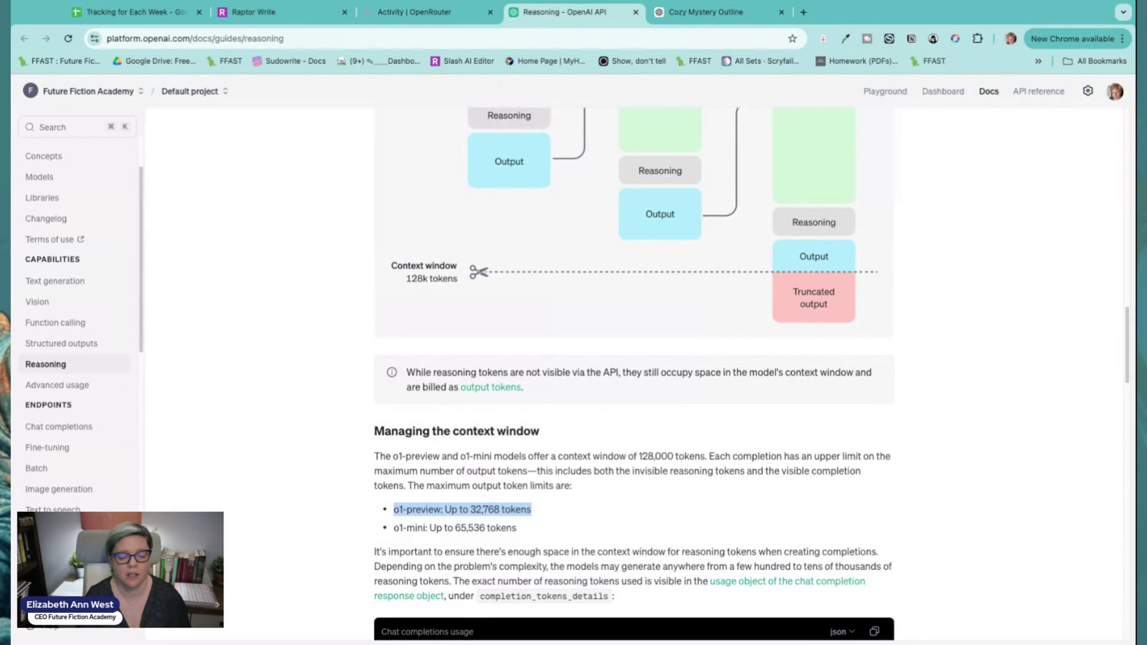
pyautogui.scroll(-1, 569, 518)
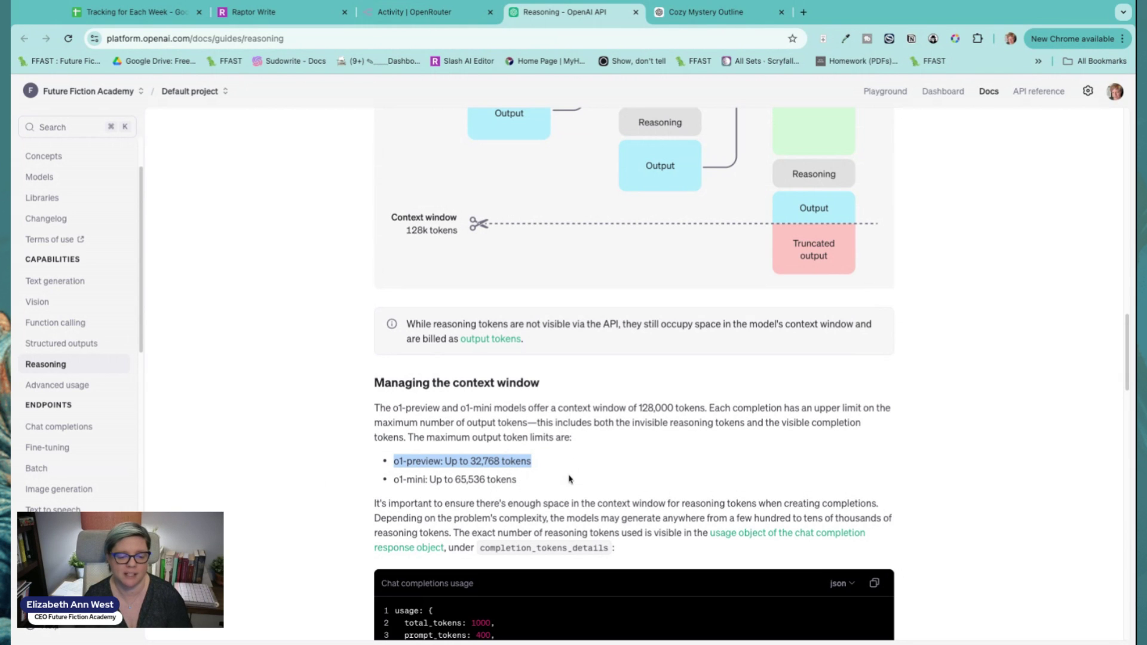
pyautogui.click(468, 462)
pyautogui.hotkey('alt', 'shift', 'Right')
pyautogui.hotkey('alt', 'shift', 'Right')
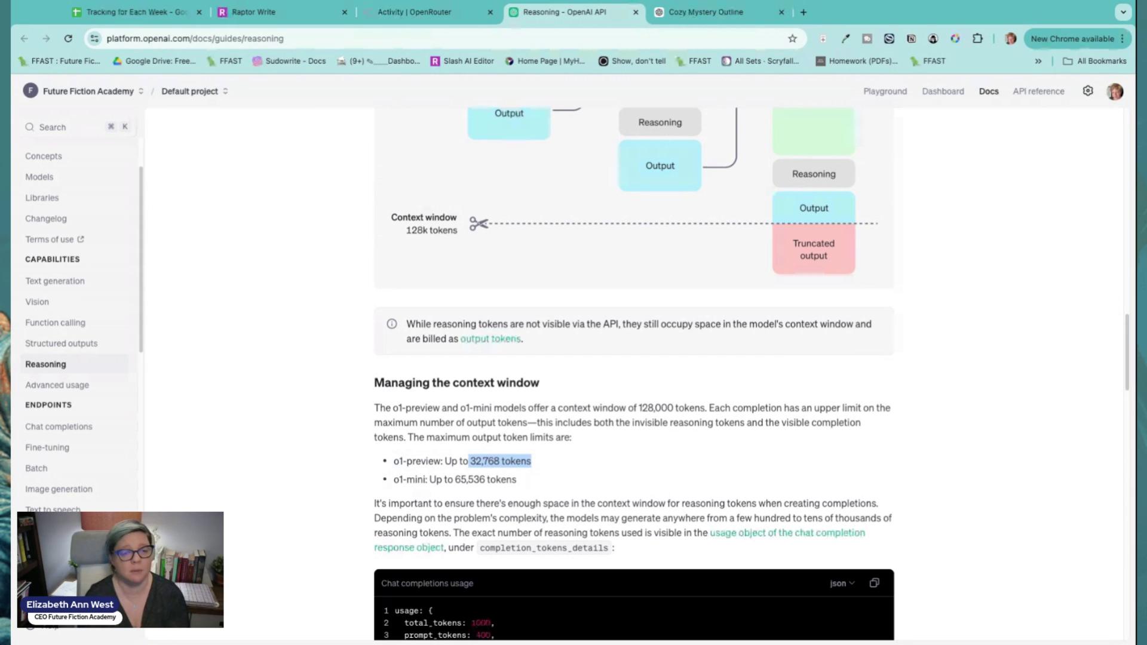
pyautogui.click(416, 11)
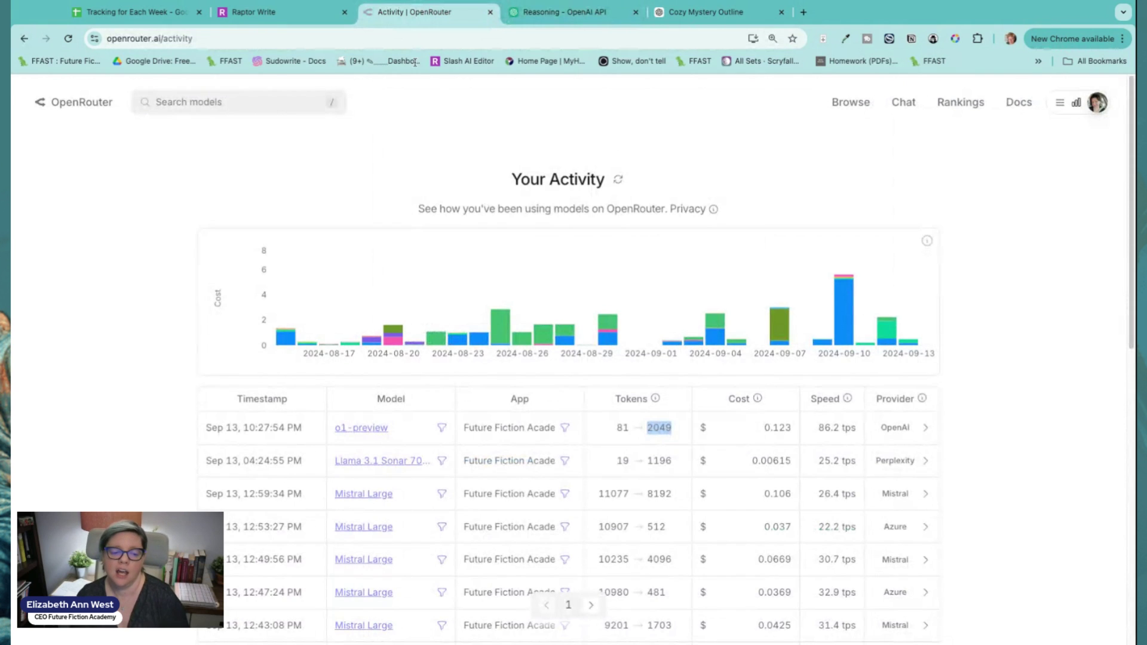
# Highlight o1-preview's $15/M input and $60/M output prices, then return to Raptor Write
pyautogui.click(362, 429)
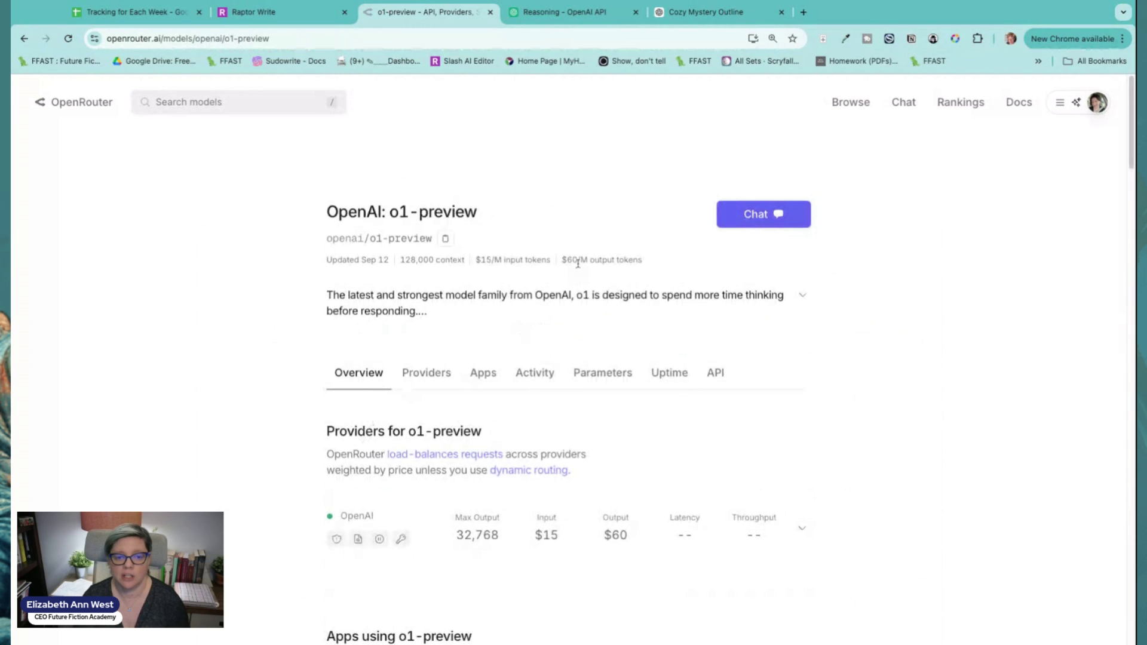
pyautogui.moveTo(479, 259); pyautogui.dragTo(643, 260)
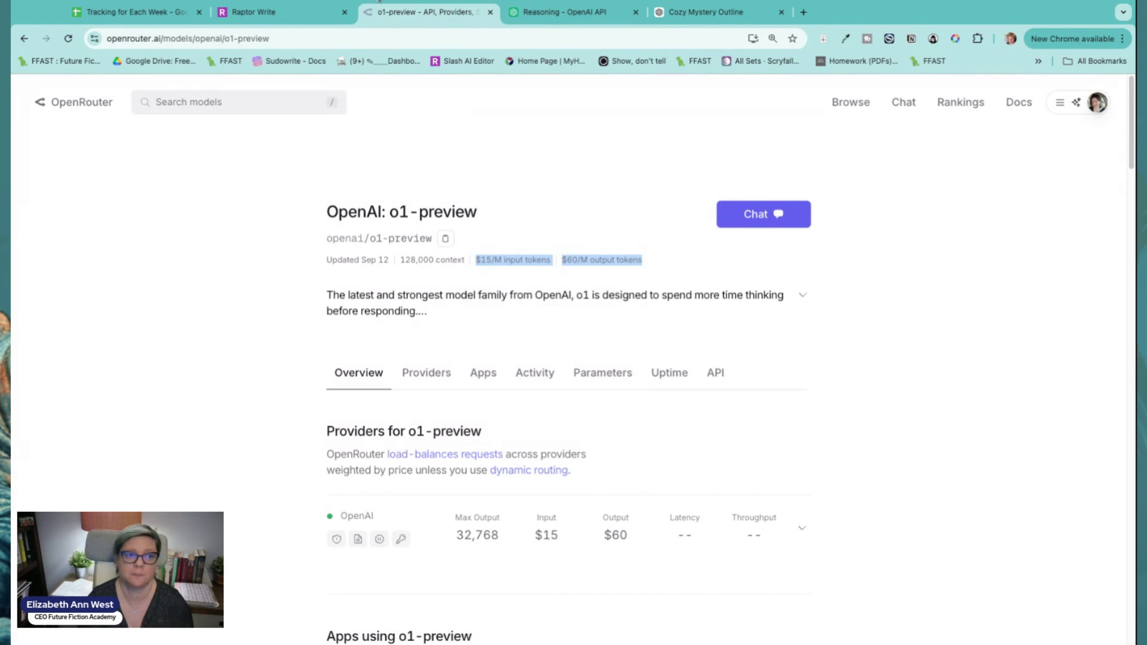
pyautogui.click(281, 11)
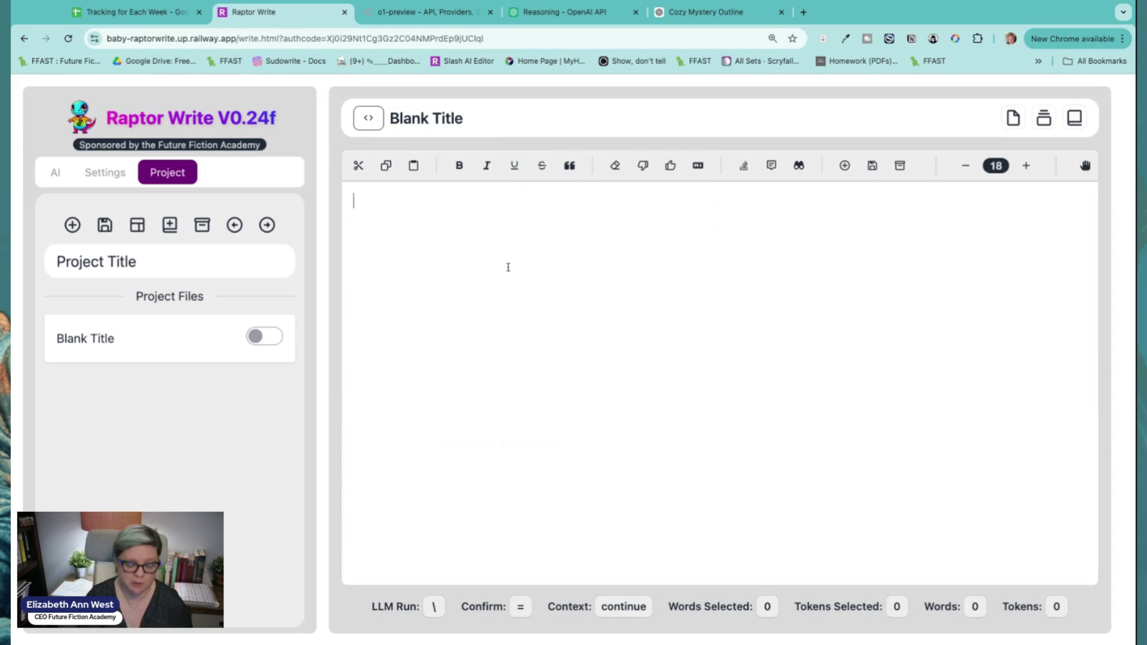
# Paste the secret-millionaire romance outline request and confirm its full prompt is 69 tokens
pyautogui.hotkey('ctrl', 'v')
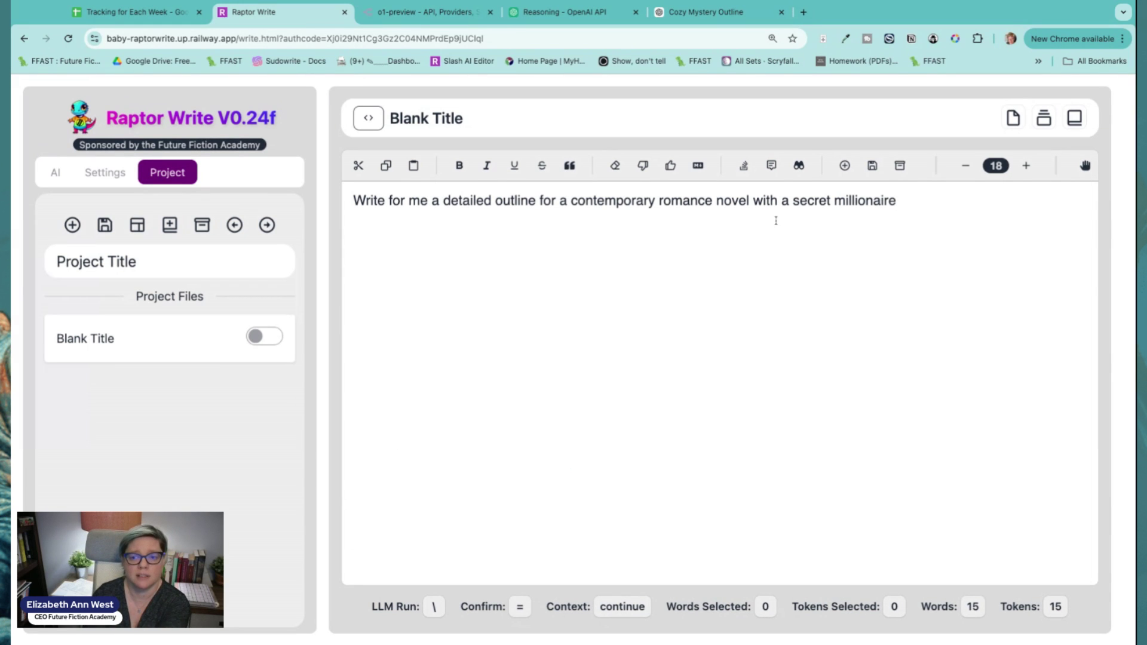
pyautogui.click(801, 168)
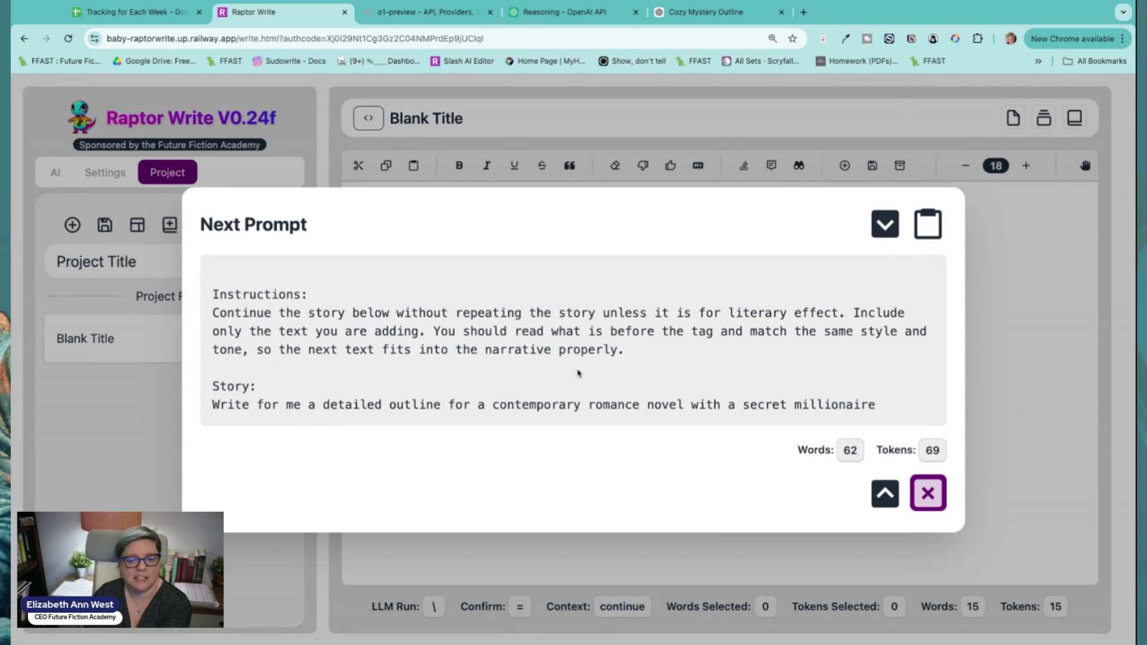
pyautogui.doubleClick(927, 451)
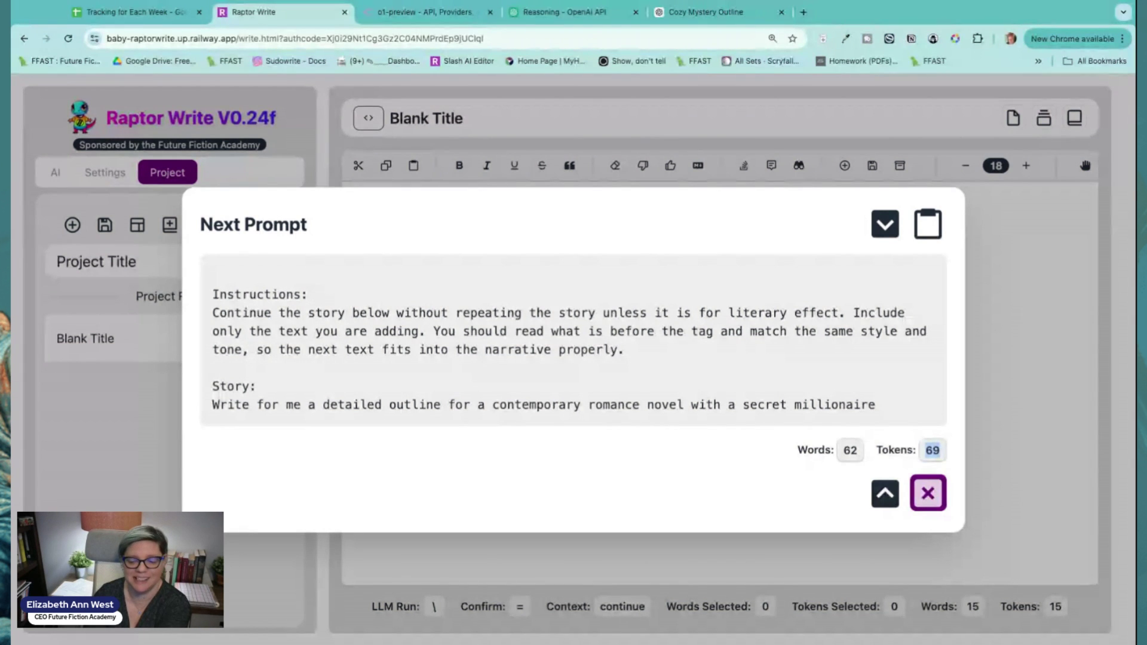
pyautogui.click(931, 494)
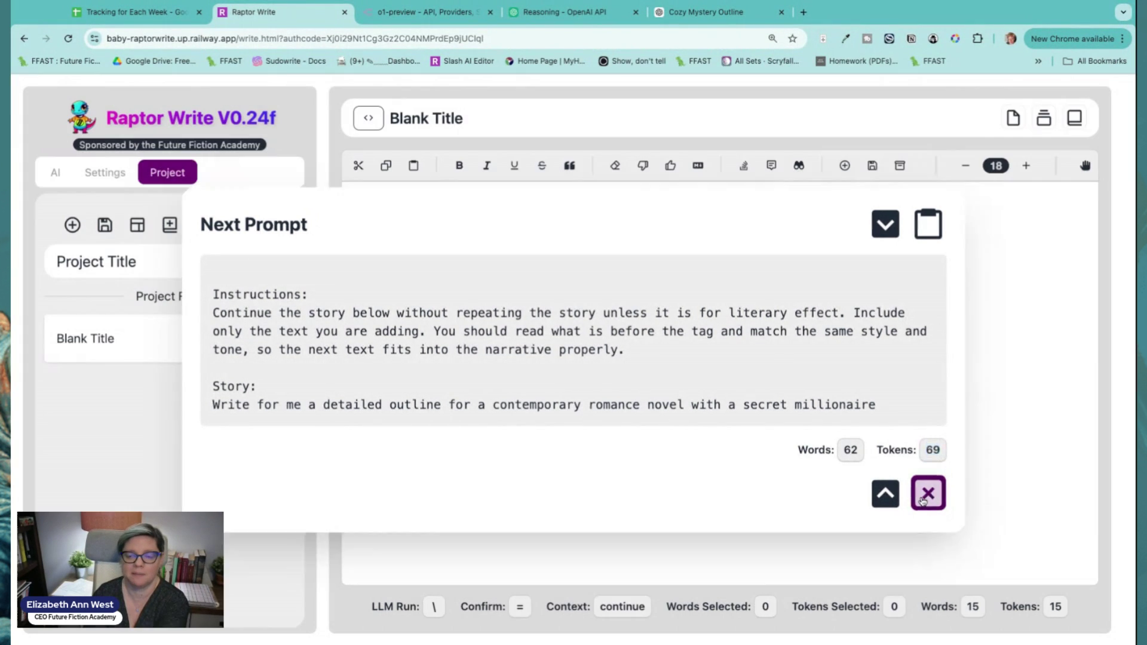
pyautogui.press('Return')
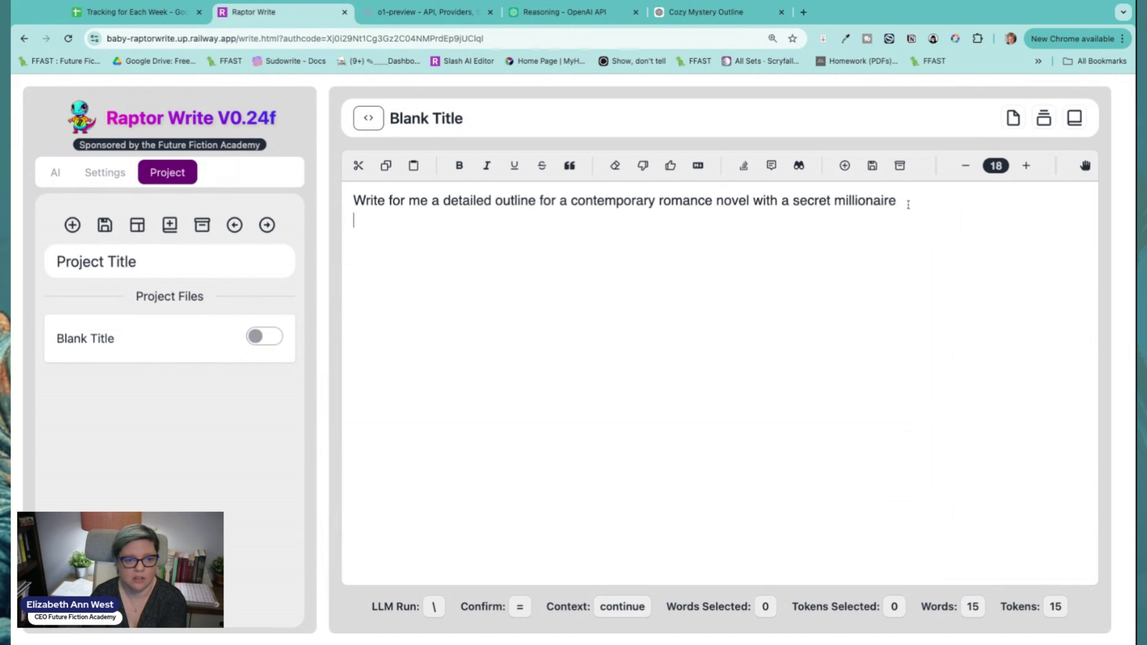
# Confirm o1-preview uses the Super Max (16384) output limit, then return to the editor
pyautogui.click(52, 174)
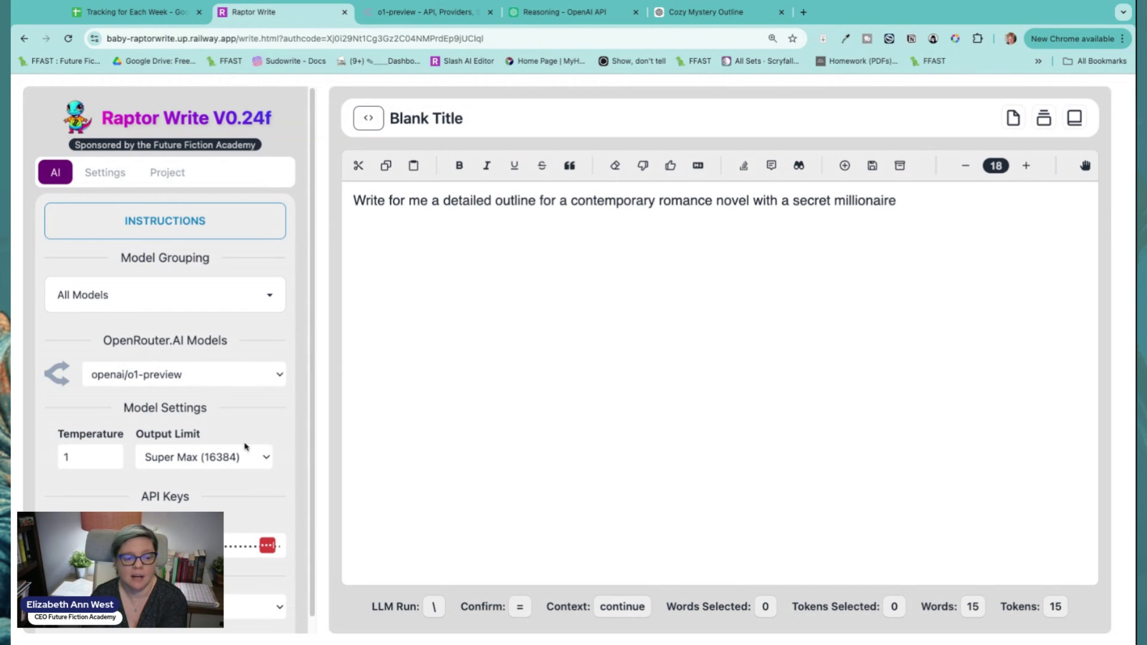
pyautogui.click(206, 465)
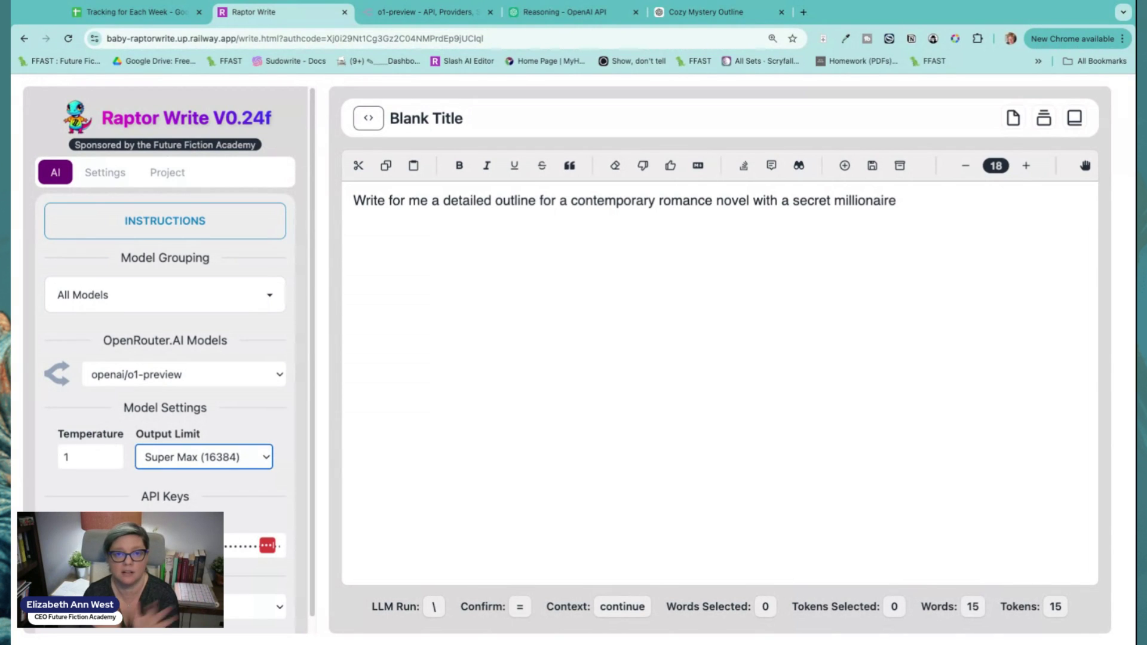
pyautogui.click(393, 237)
# Run the prompt with the backslash key so o1-preview writes the Hidden Hearts outline
pyautogui.press('\\')
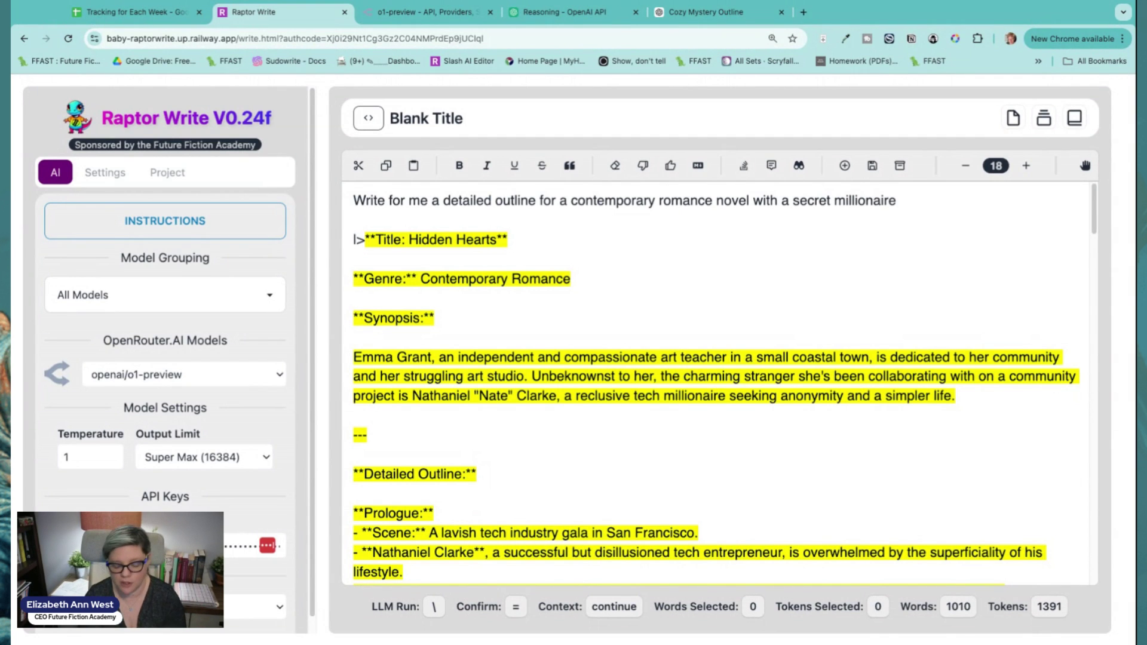
# Accept the Hidden Hearts outline and select it to check its 1373-token count
pyautogui.click(671, 167)
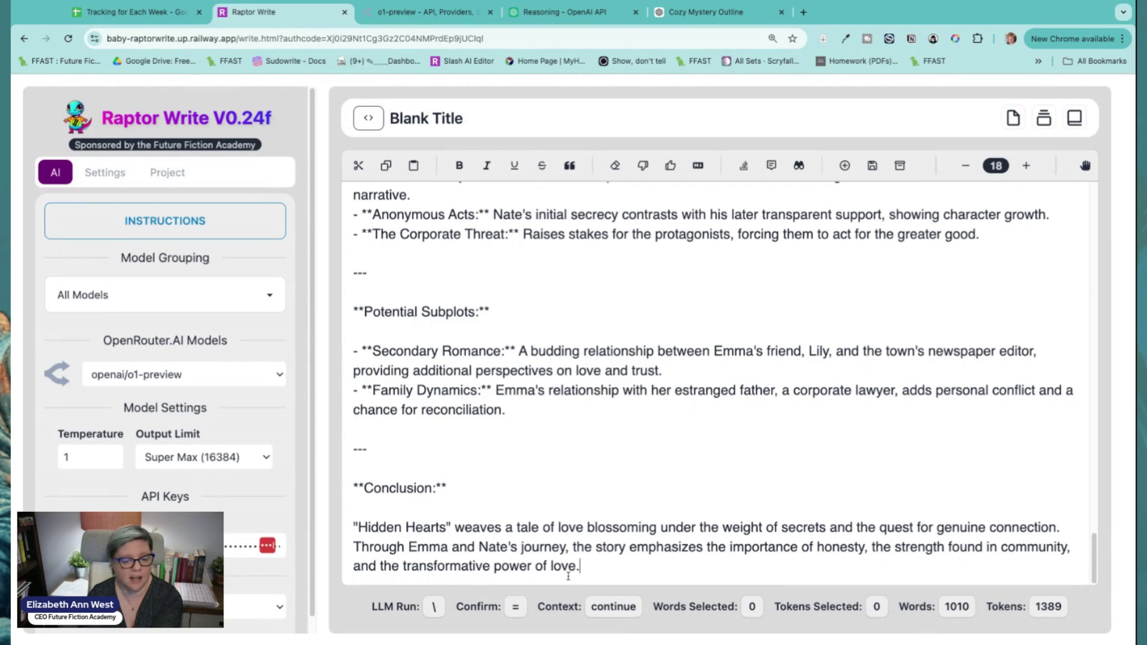
pyautogui.hotkey('shift', 'pageup')
pyautogui.hotkey('shift', 'pageup')
pyautogui.hotkey('shift', 'pageup')
pyautogui.hotkey('shift', 'pageup')
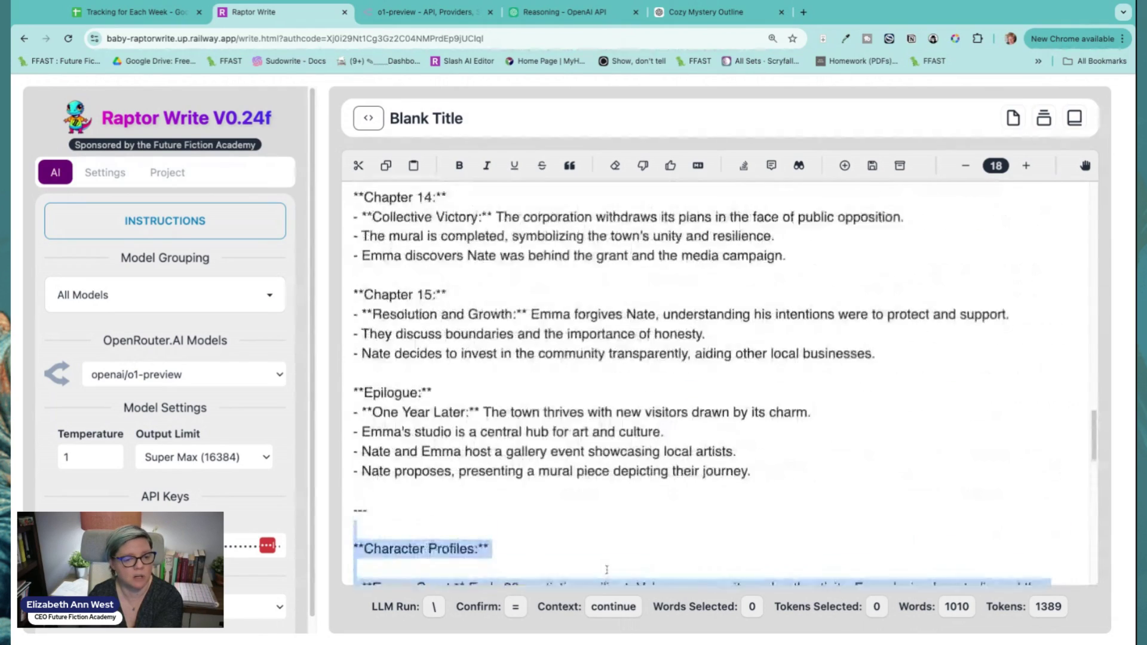
pyautogui.hotkey('shift', 'pageup')
pyautogui.hotkey('shift', 'pageup')
pyautogui.hotkey('shift', 'pageup')
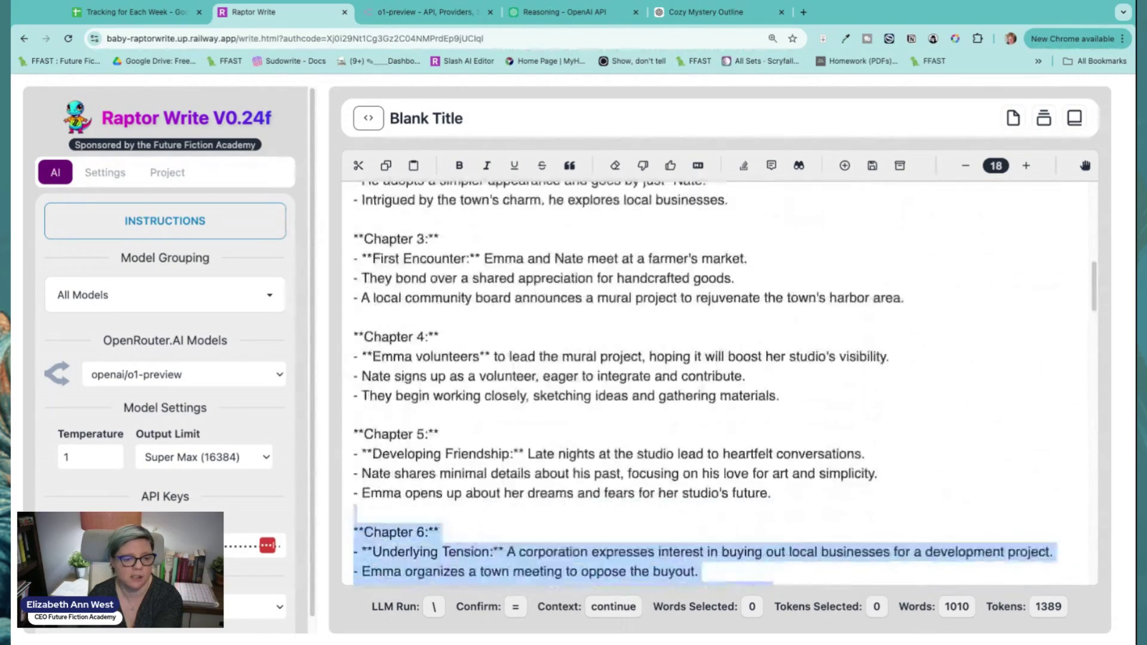
pyautogui.hotkey('shift', 'Up')
pyautogui.hotkey('shift', 'Up')
pyautogui.hotkey('shift', 'Up')
pyautogui.hotkey('shift', 'Up')
pyautogui.hotkey('shift', 'Up')
pyautogui.hotkey('shift', 'Up')
pyautogui.hotkey('shift', 'Up')
pyautogui.hotkey('shift', 'Up')
pyautogui.hotkey('shift', 'Up')
pyautogui.hotkey('shift', 'Up')
pyautogui.hotkey('shift', 'Up')
pyautogui.hotkey('shift', 'Up')
pyautogui.hotkey('shift', 'Up')
pyautogui.hotkey('shift', 'Up')
pyautogui.hotkey('shift', 'Up')
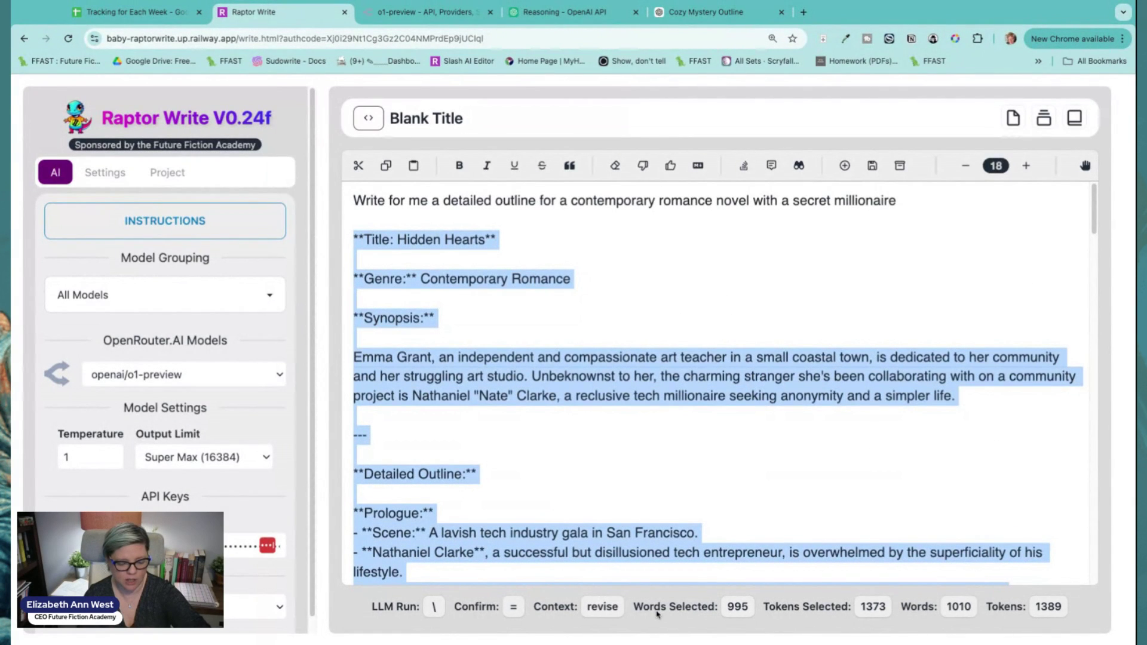
pyautogui.scroll(-1, 717, 382)
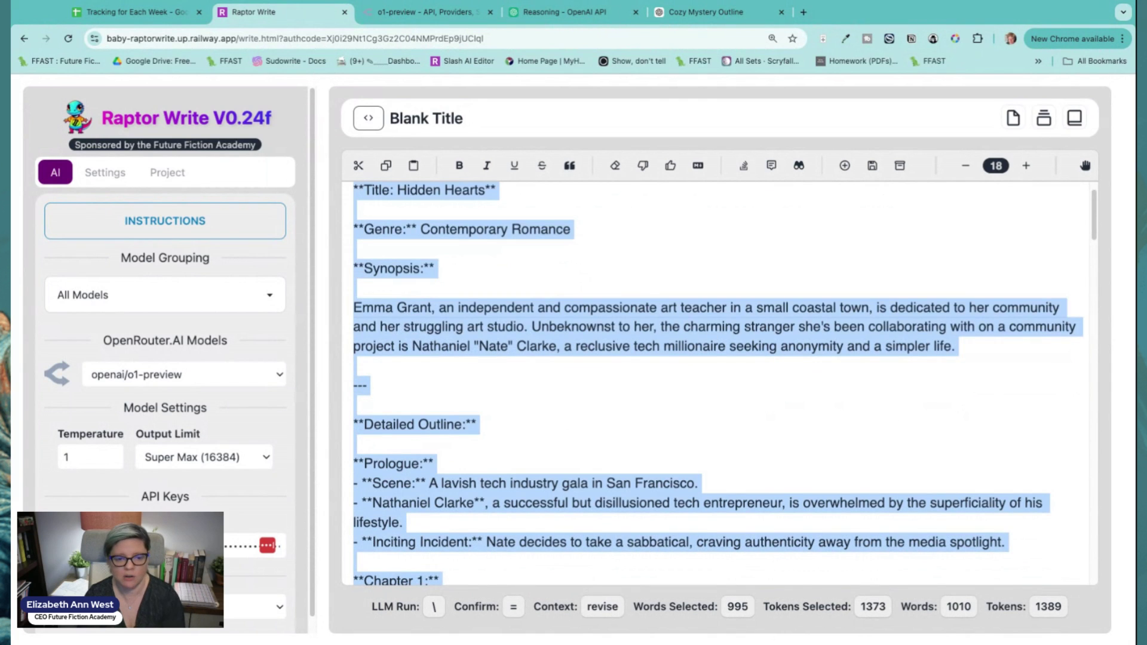
pyautogui.doubleClick(885, 609)
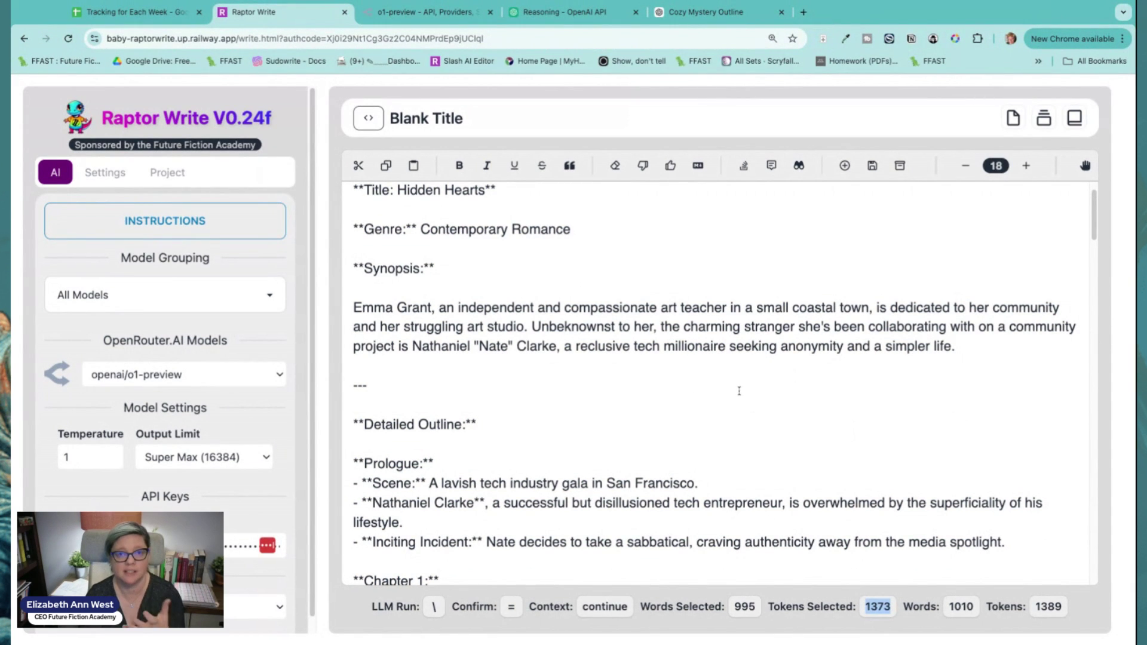
# Open OpenRouter's Activity page and highlight the latest o1-preview call's 2918 output tokens ($0.175)
pyautogui.click(419, 18)
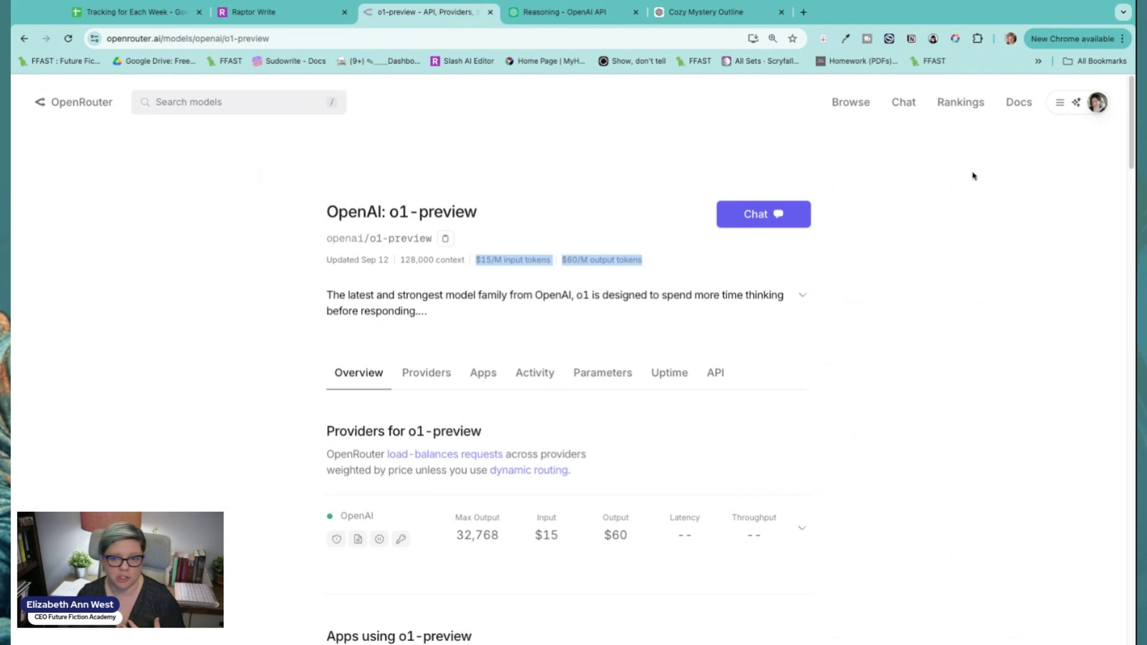
pyautogui.click(1062, 104)
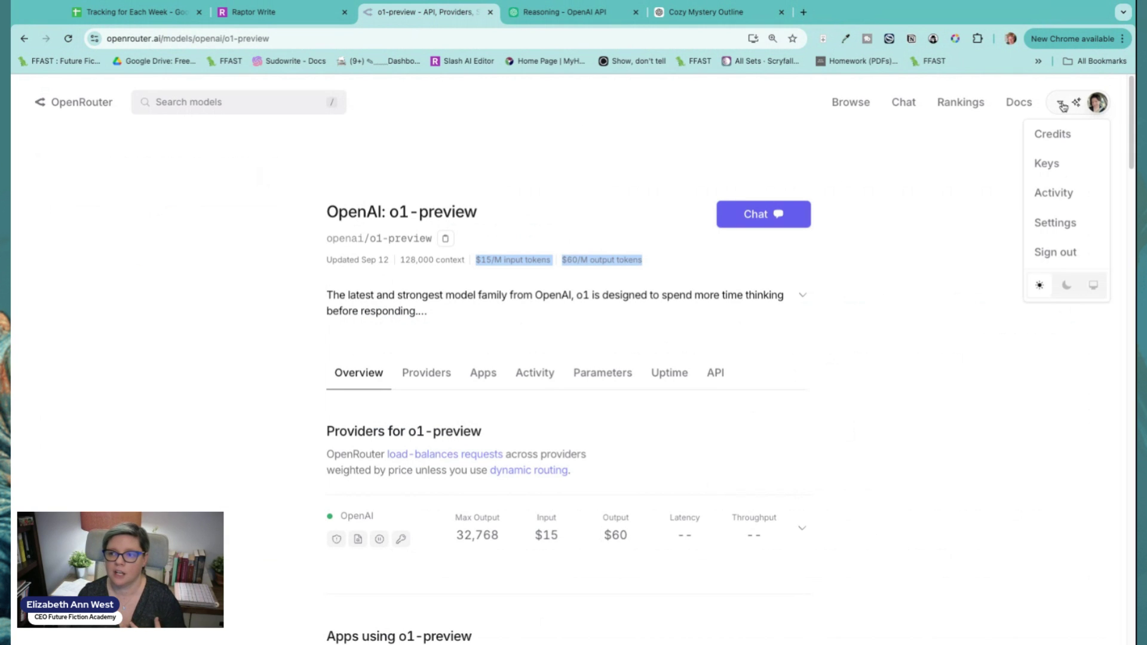
pyautogui.click(1073, 192)
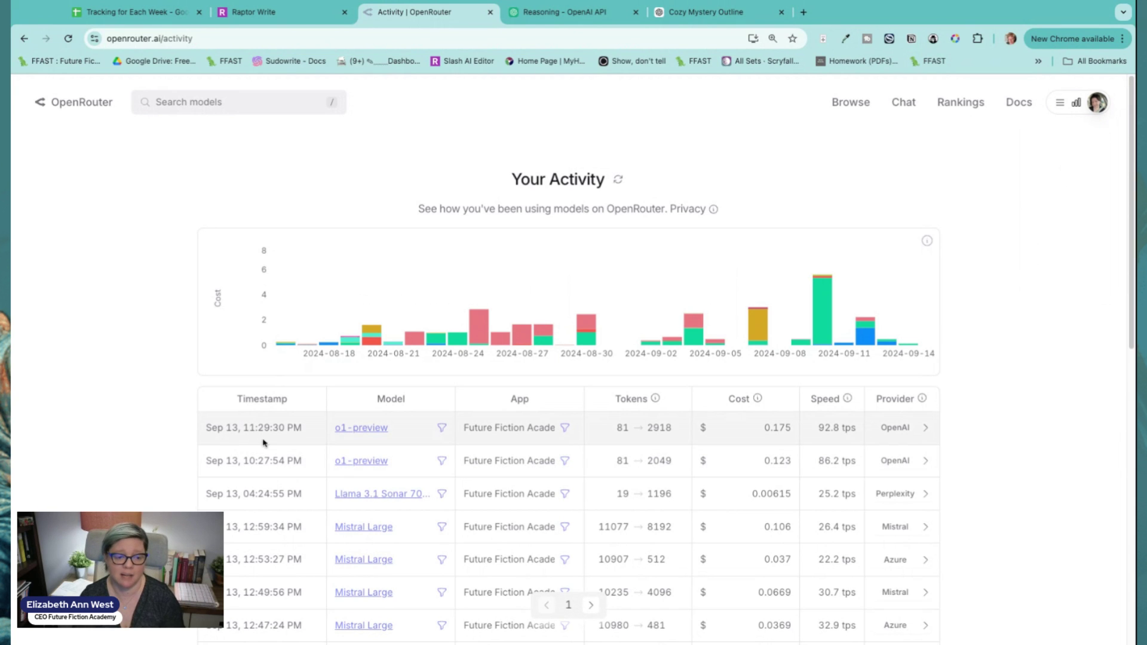
pyautogui.doubleClick(684, 432)
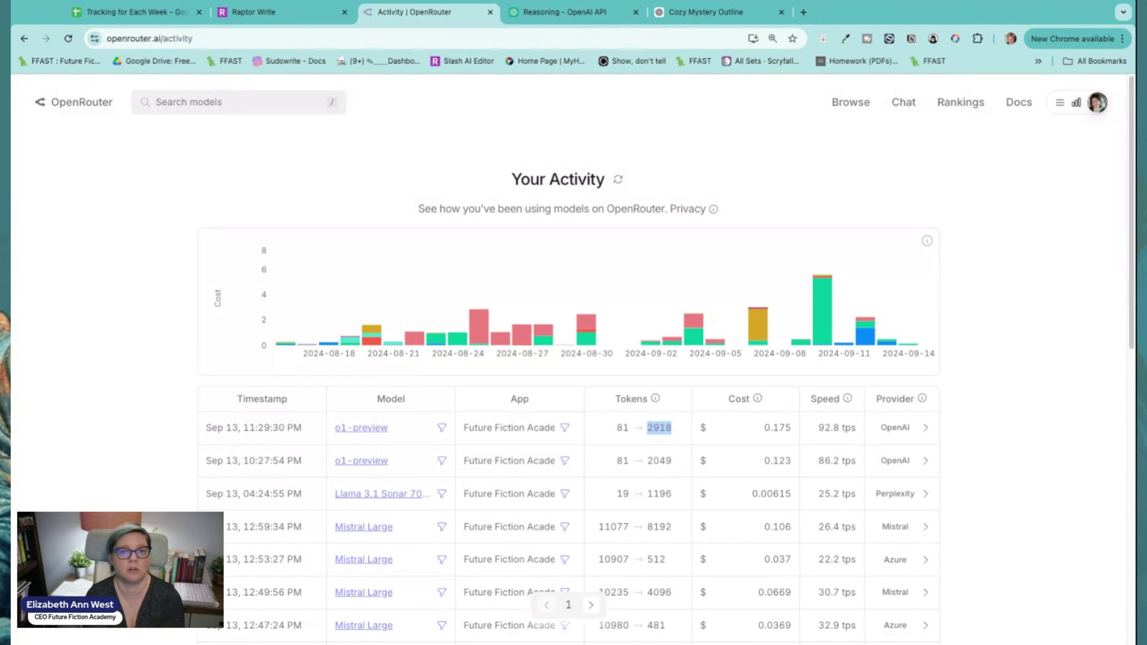
pyautogui.hotkey('ctrl', 'shift', 'Tab')
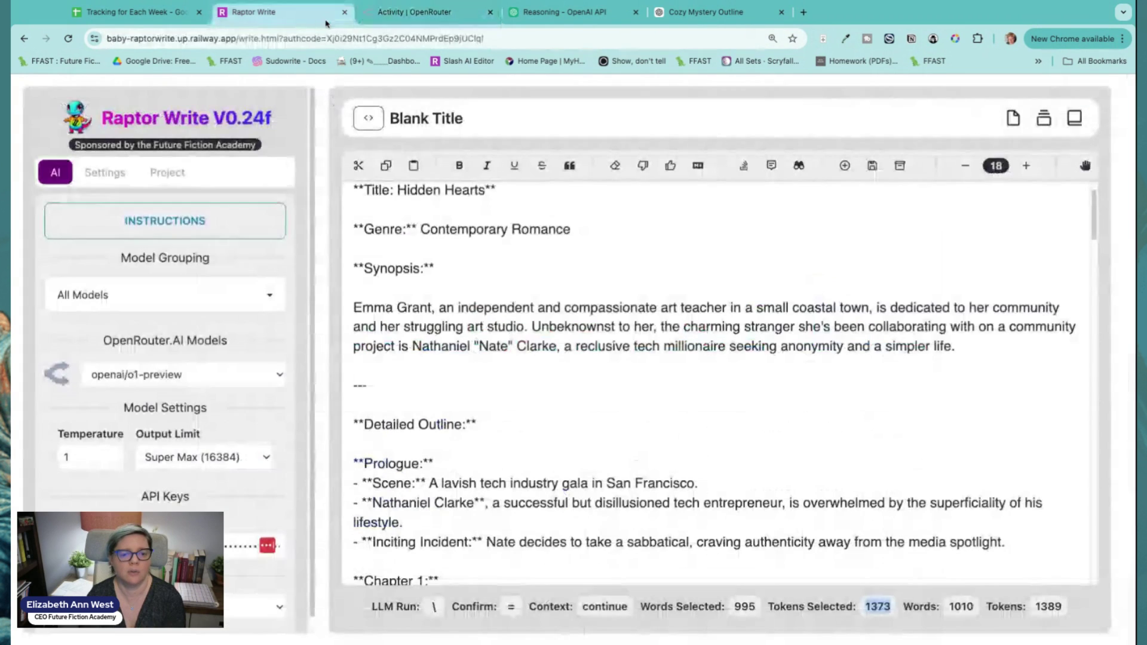
pyautogui.scroll(2, 704, 473)
pyautogui.scroll(-4, 704, 473)
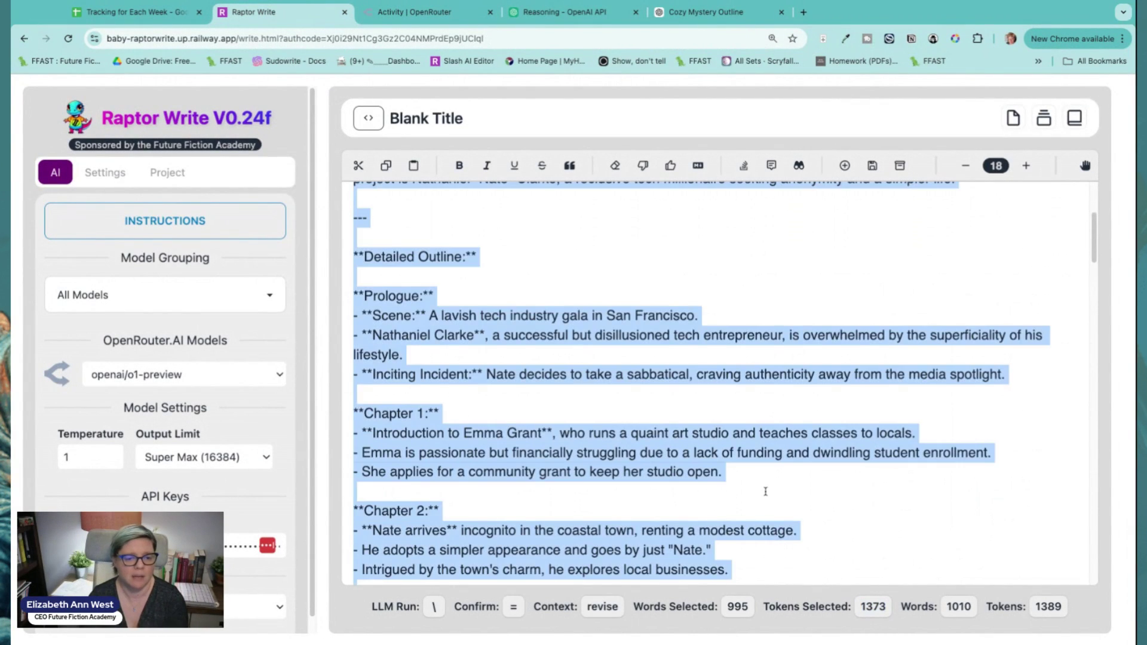
pyautogui.click(770, 498)
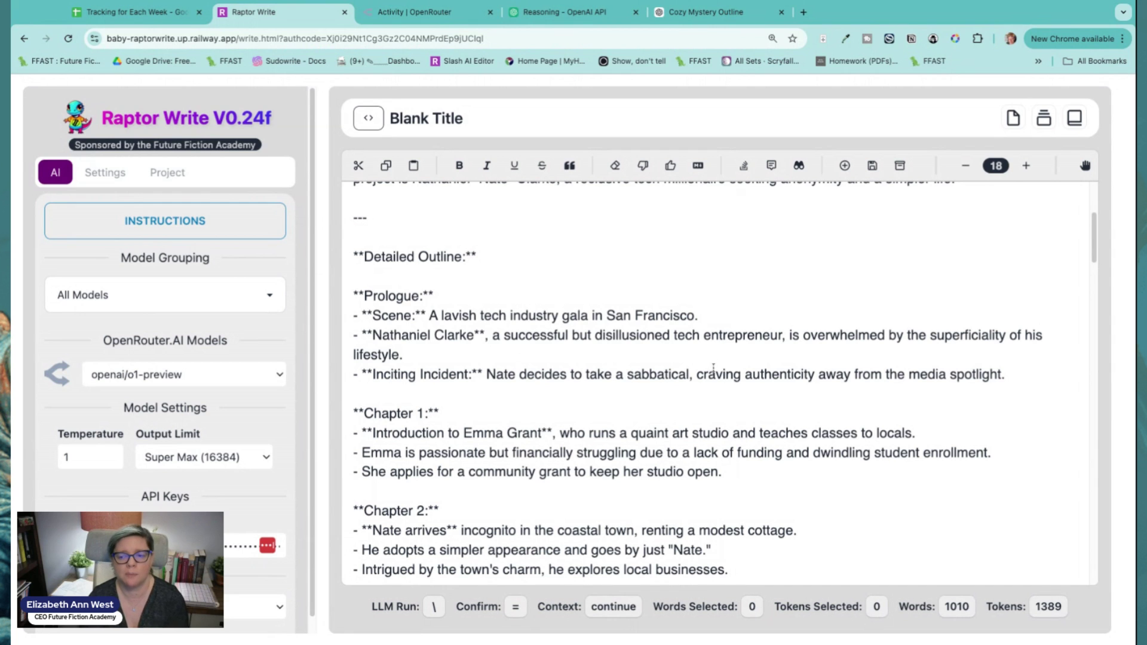
pyautogui.scroll(-1, 713, 369)
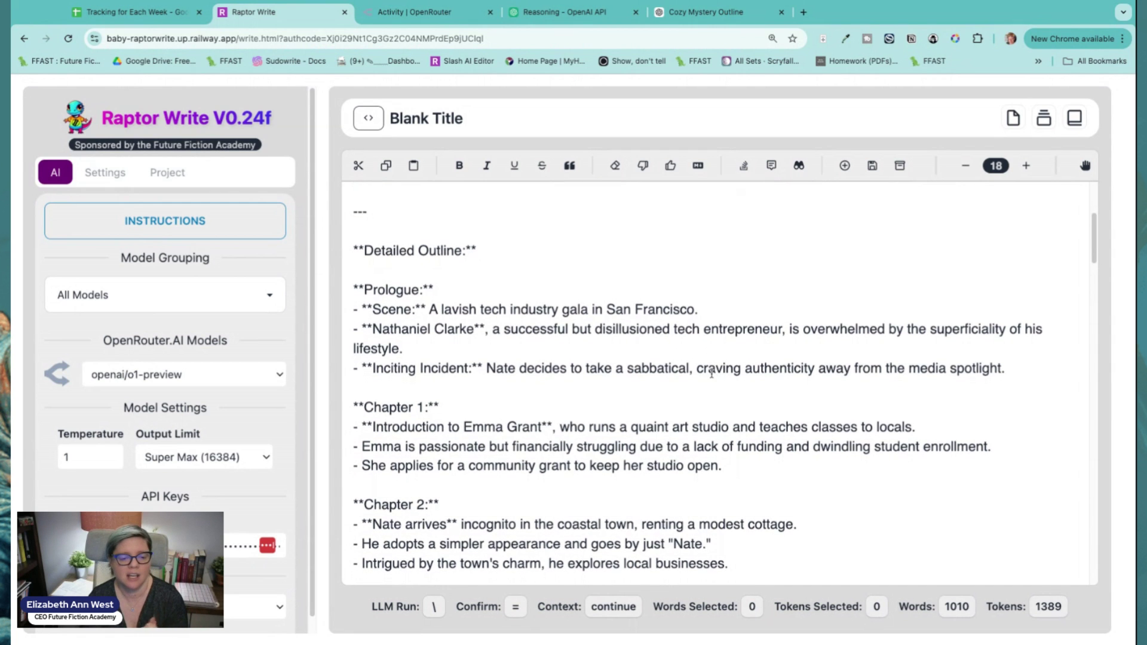
pyautogui.scroll(-2, 591, 353)
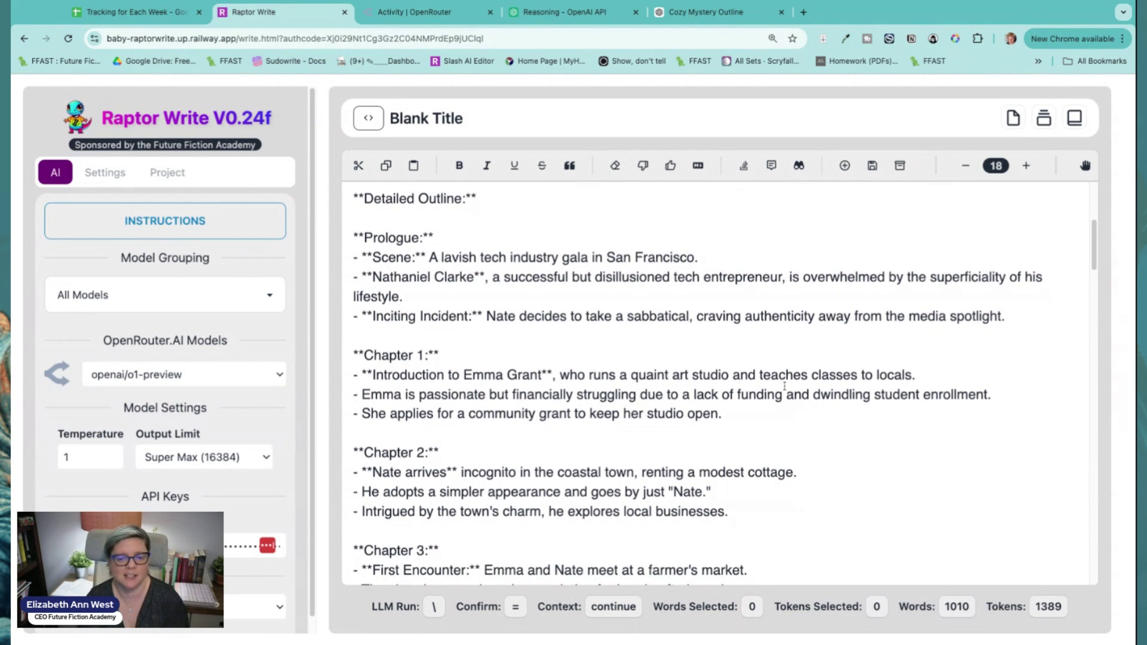
pyautogui.scroll(-1, 784, 385)
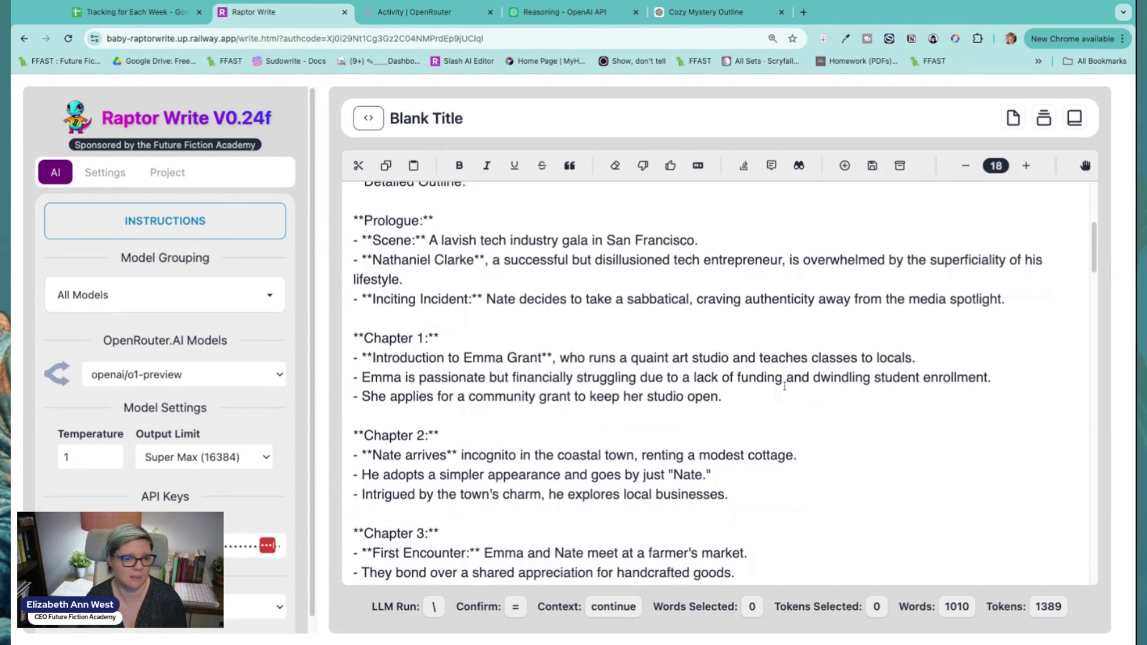
pyautogui.scroll(-1, 713, 382)
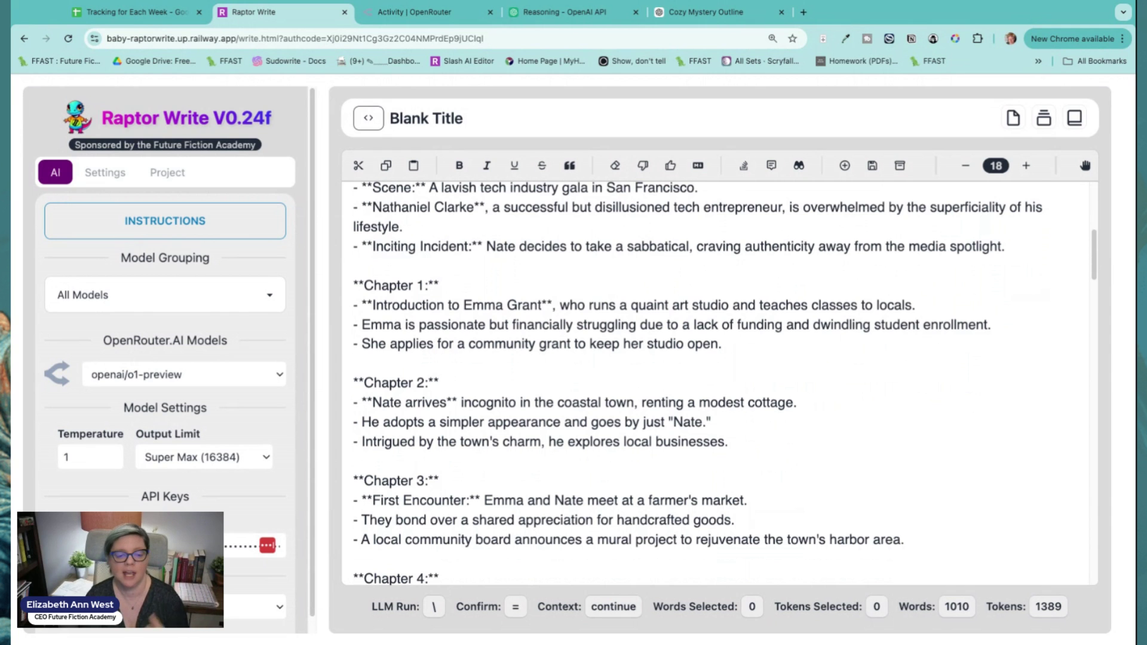
pyautogui.scroll(-4, 713, 382)
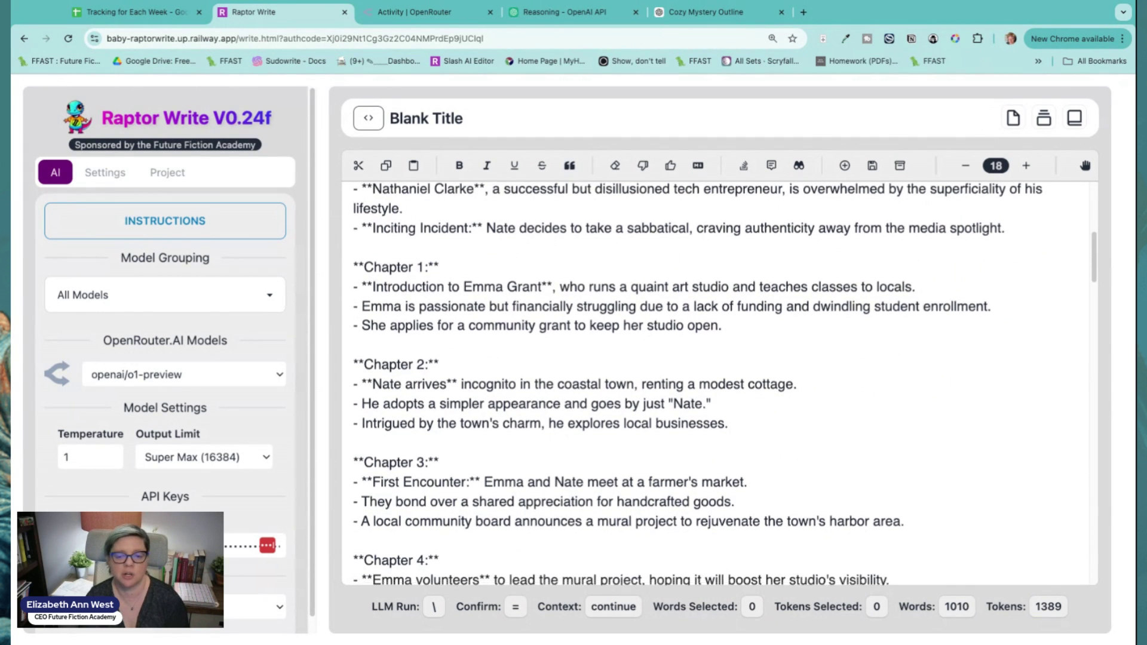
pyautogui.scroll(10, 487, 399)
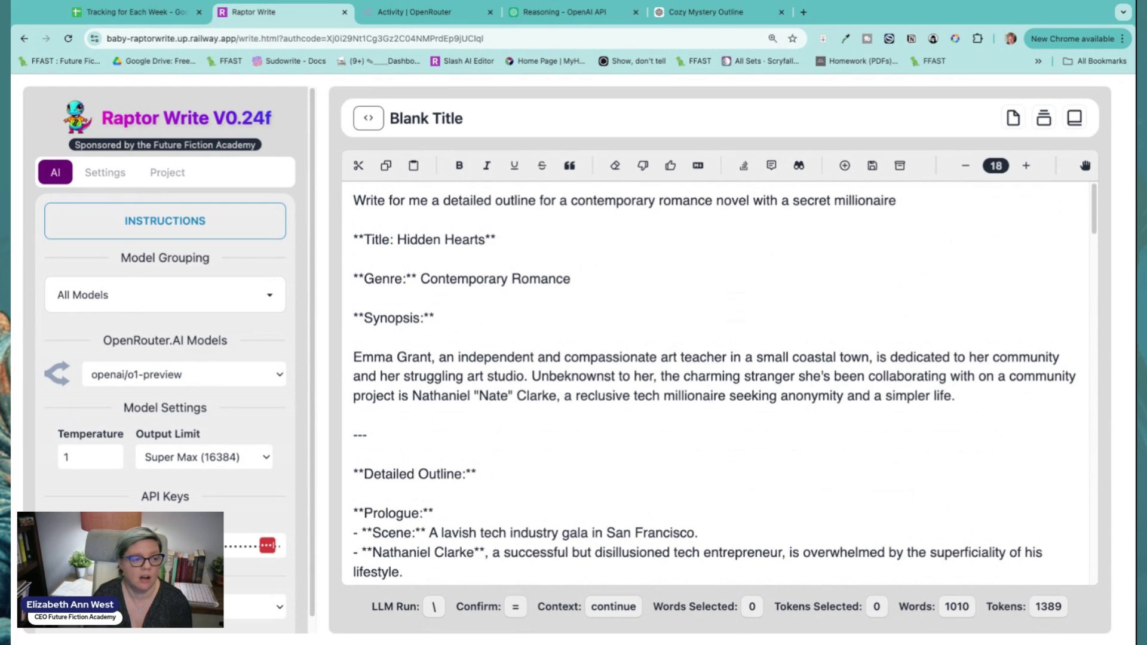
# Create a new document holding only the secret-millionaire prompt from the o1-preview outline, and preview it
pyautogui.click(184, 374)
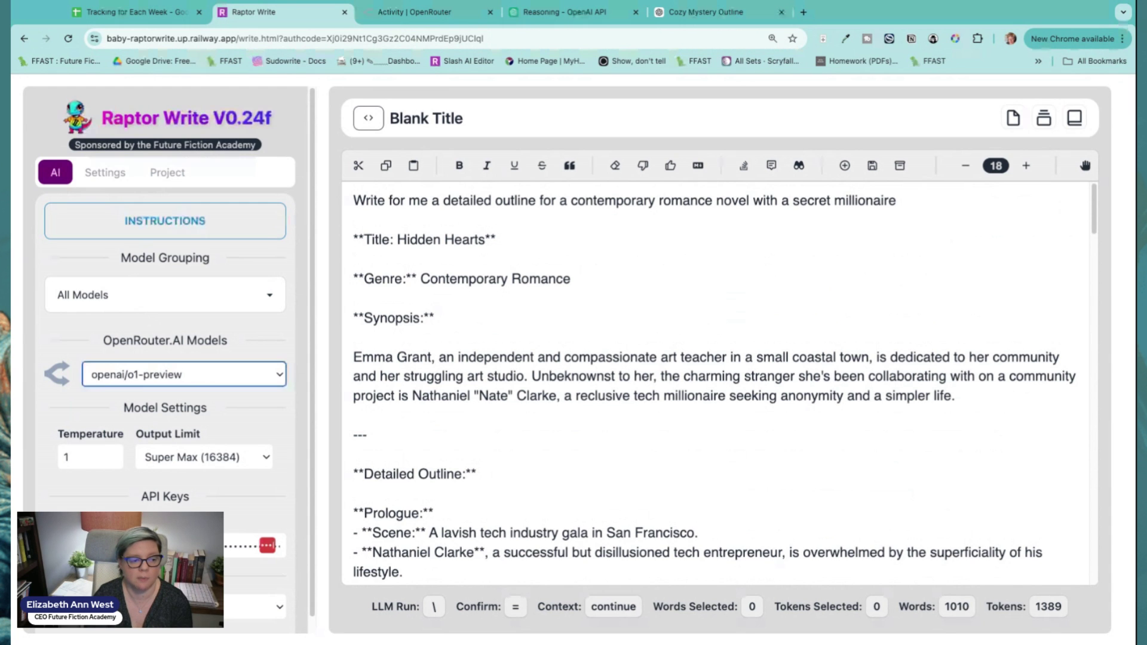
pyautogui.click(167, 172)
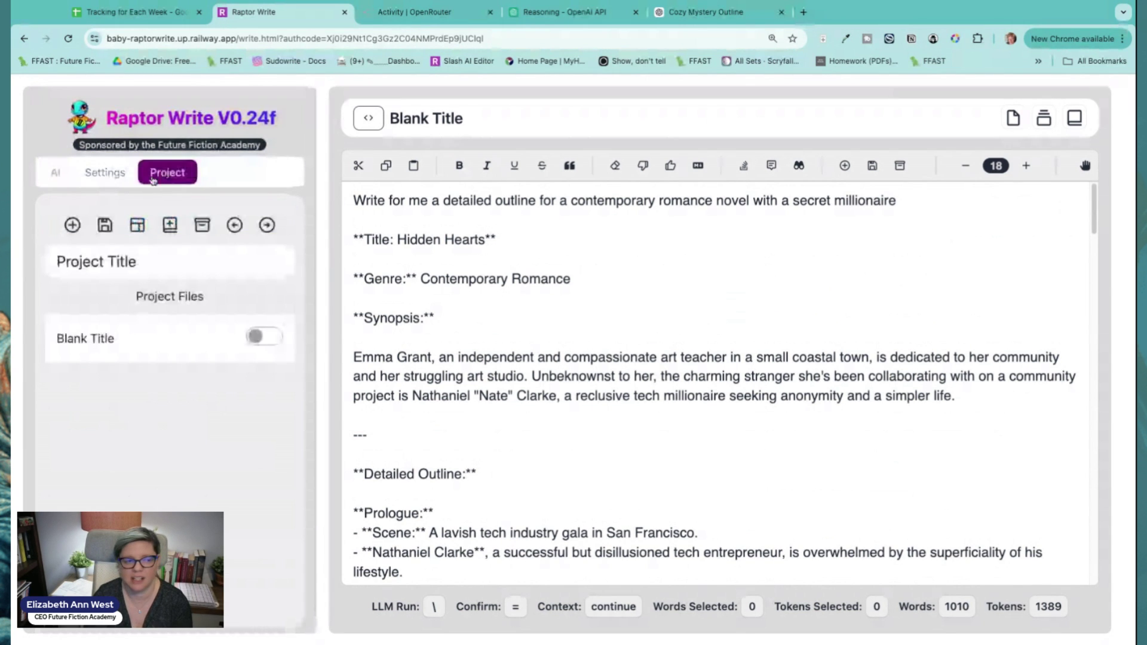
pyautogui.click(72, 225)
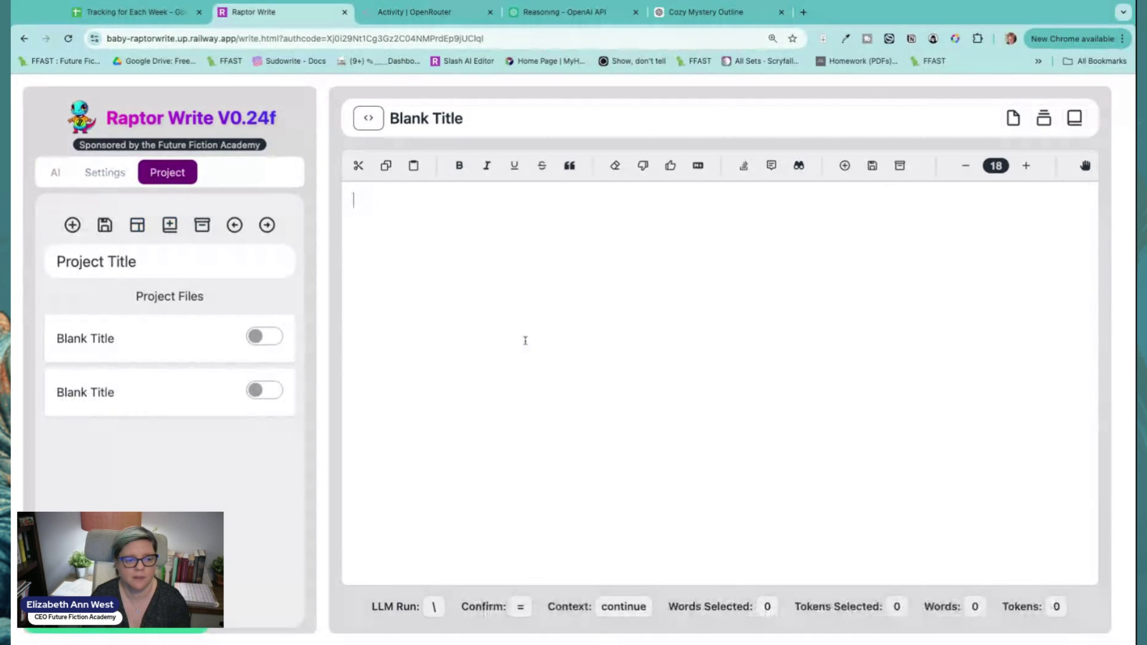
pyautogui.click(126, 345)
pyautogui.moveTo(1030, 198); pyautogui.dragTo(320, 201)
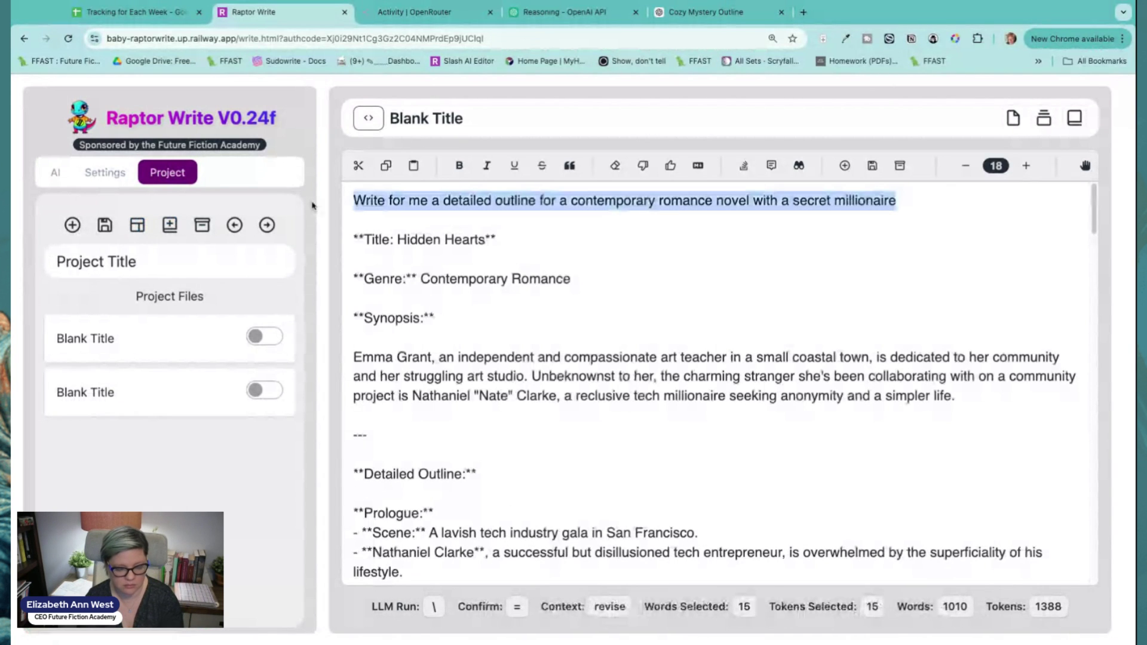
pyautogui.click(67, 405)
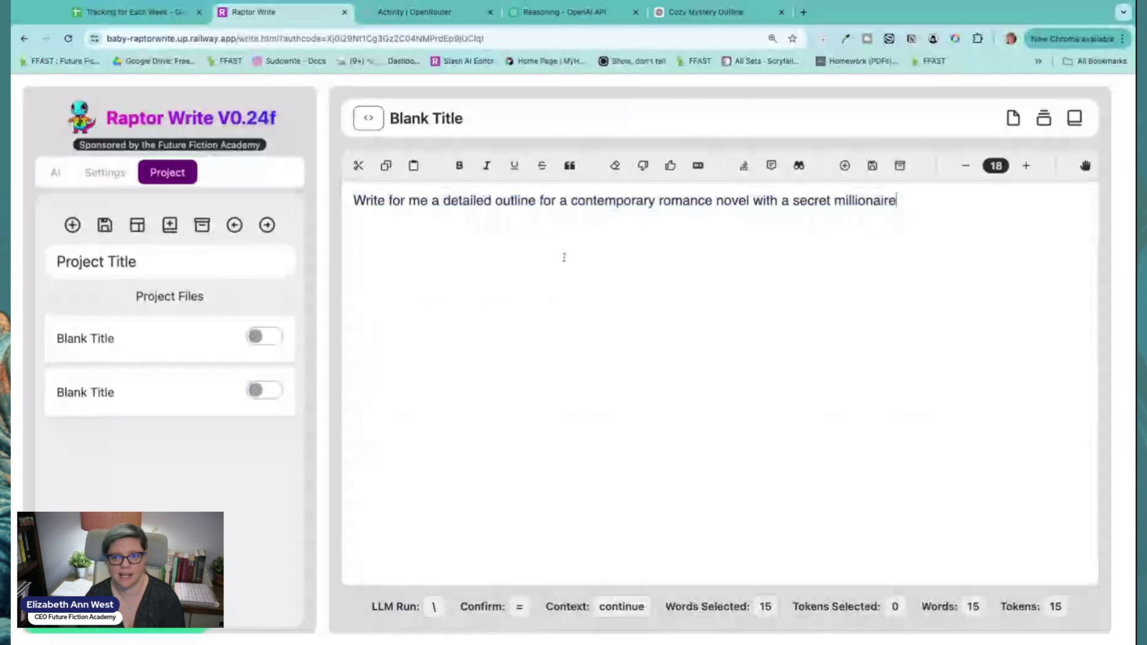
pyautogui.click(800, 168)
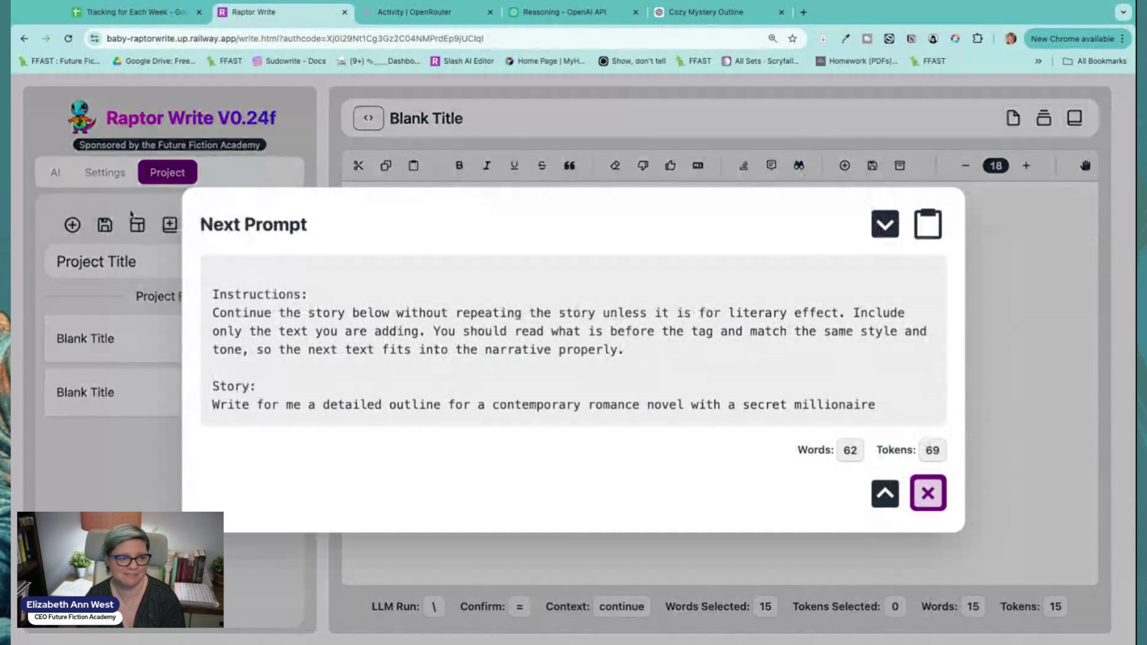
pyautogui.click(928, 493)
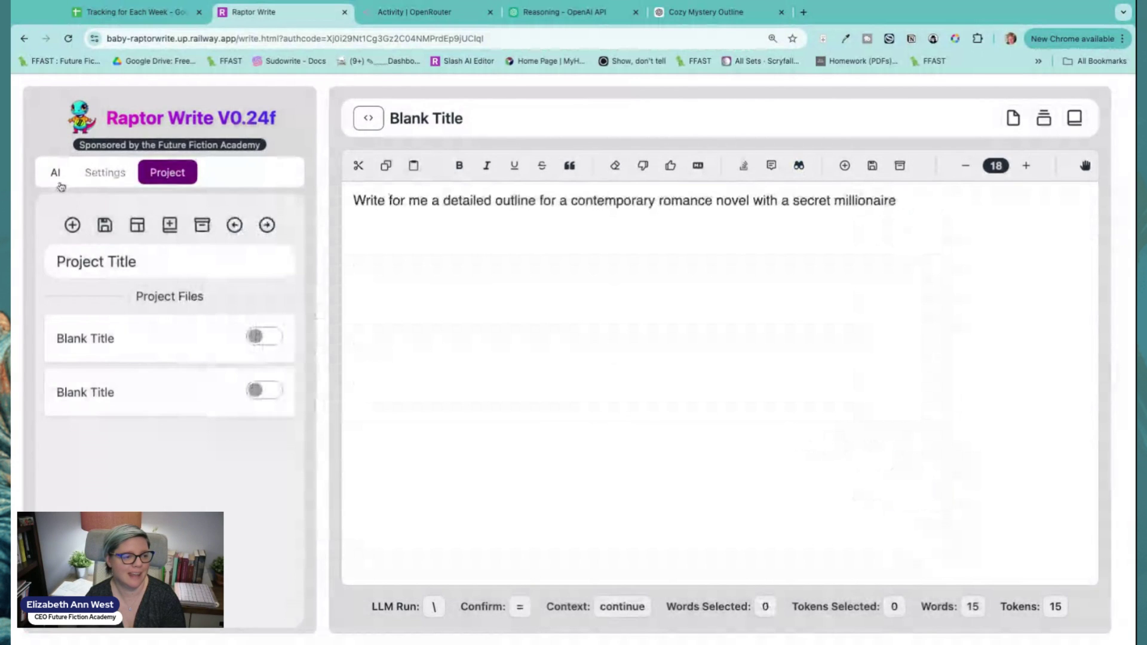
# Switch the OpenRouter model to openai/o1-mini
pyautogui.click(56, 173)
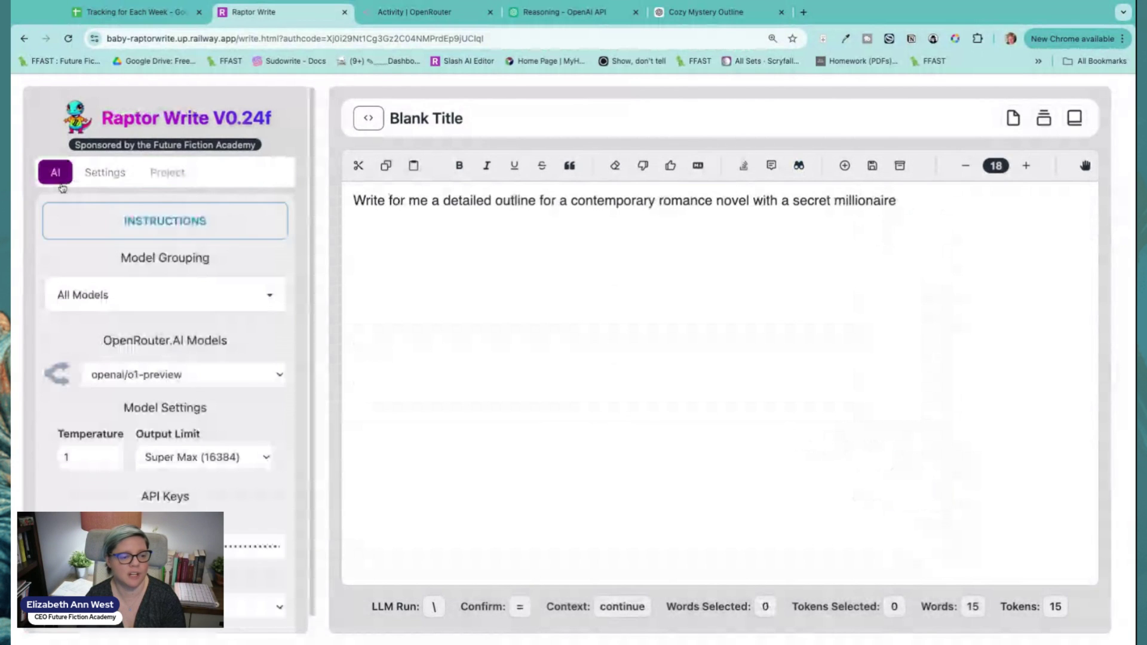
pyautogui.click(240, 388)
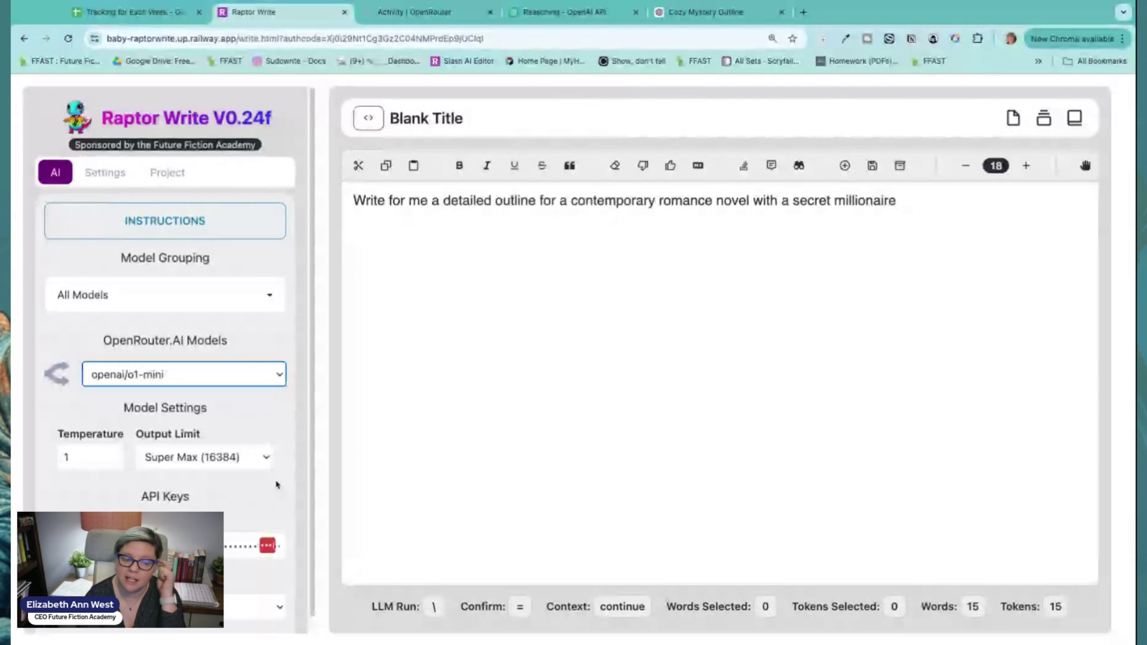
pyautogui.click(916, 209)
# Generate the Hidden Hearts outline with o1-mini below the prompt and read through it
pyautogui.press('Return')
pyautogui.press('Return')
pyautogui.press('\\')
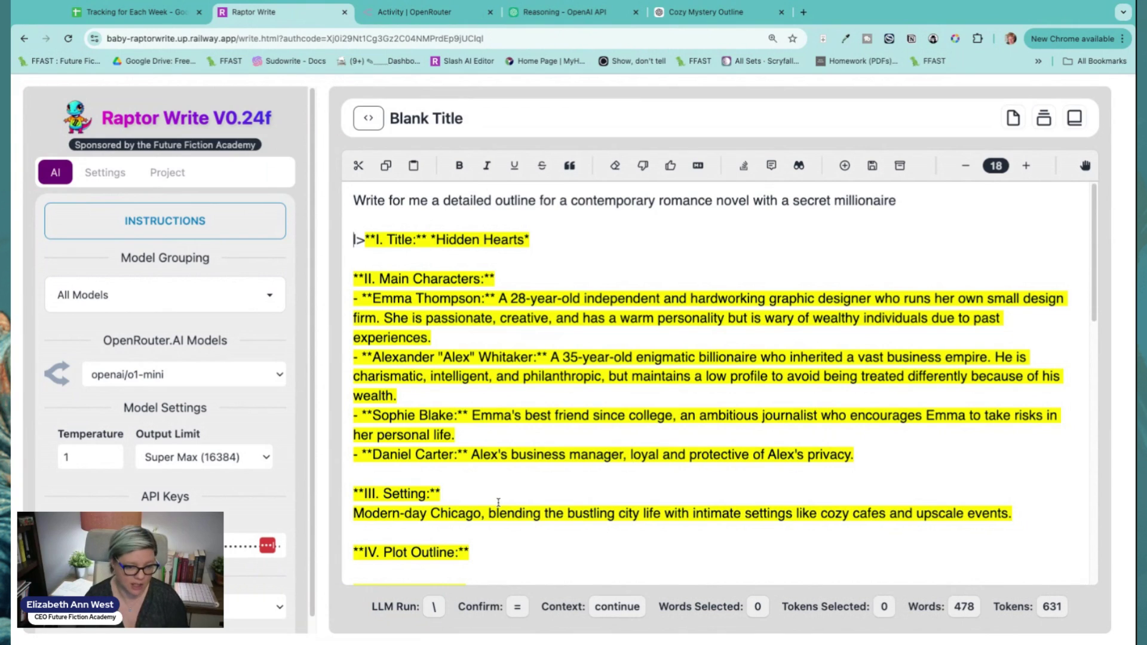
pyautogui.scroll(-2, 498, 501)
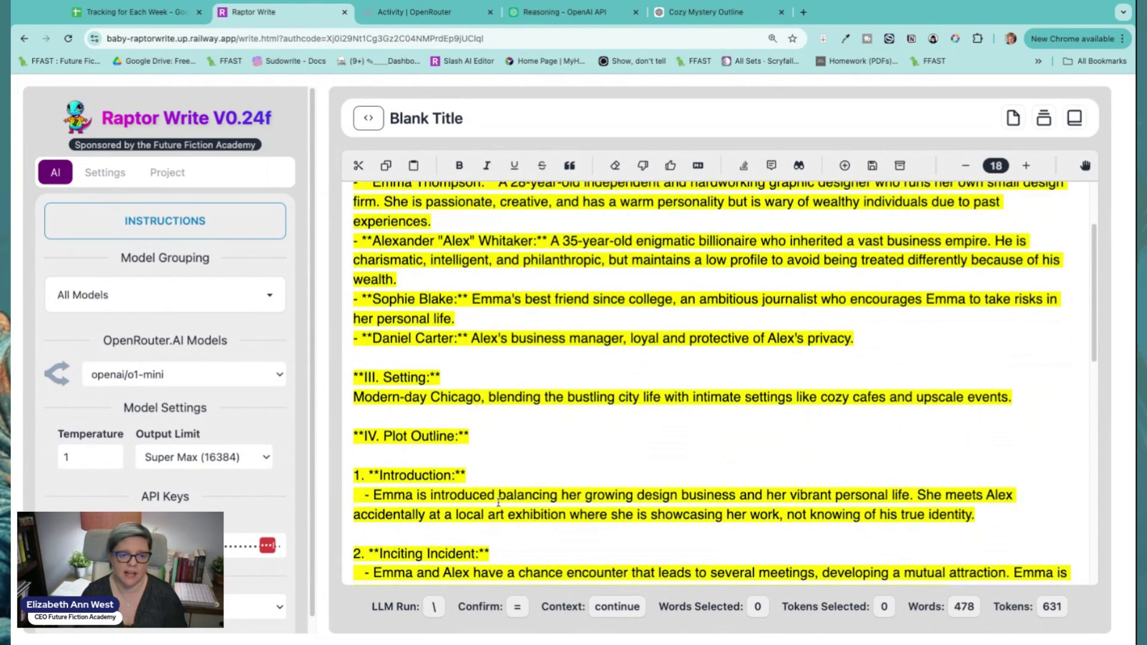
pyautogui.scroll(-2, 498, 502)
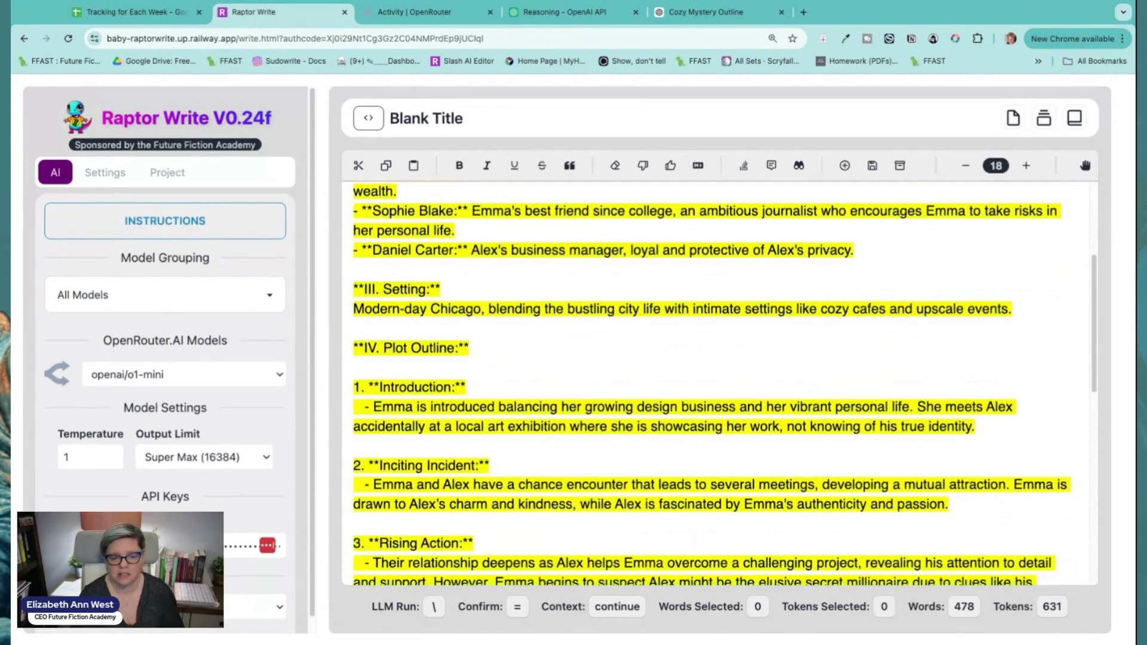
pyautogui.scroll(-1, 423, 558)
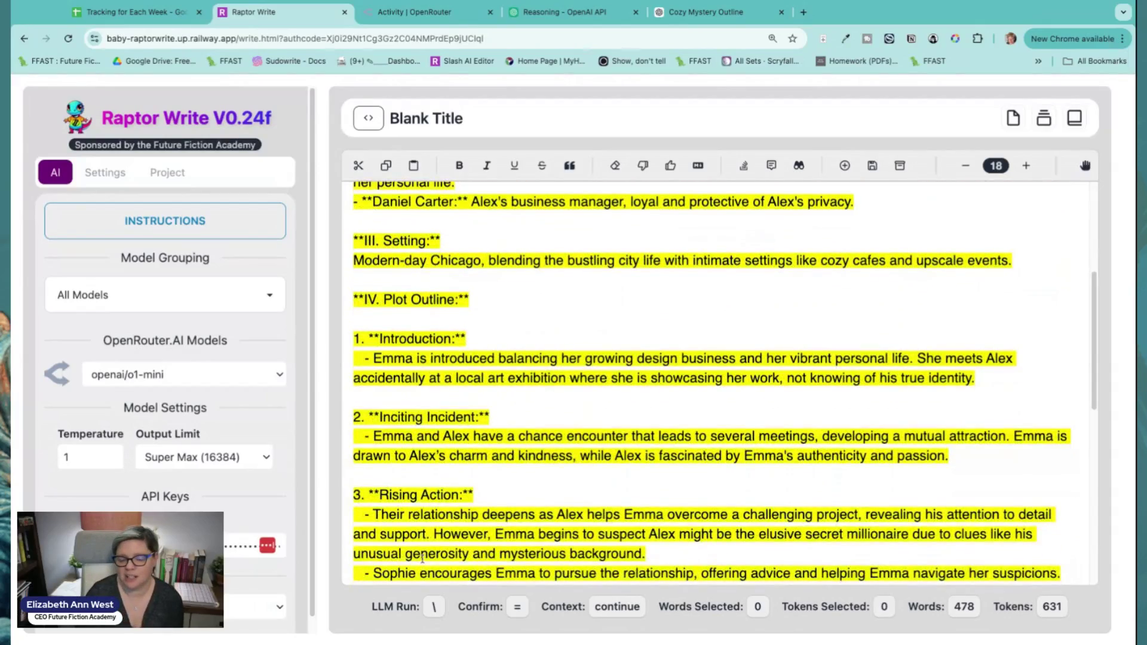
pyautogui.scroll(-4, 422, 557)
pyautogui.scroll(-4, 717, 382)
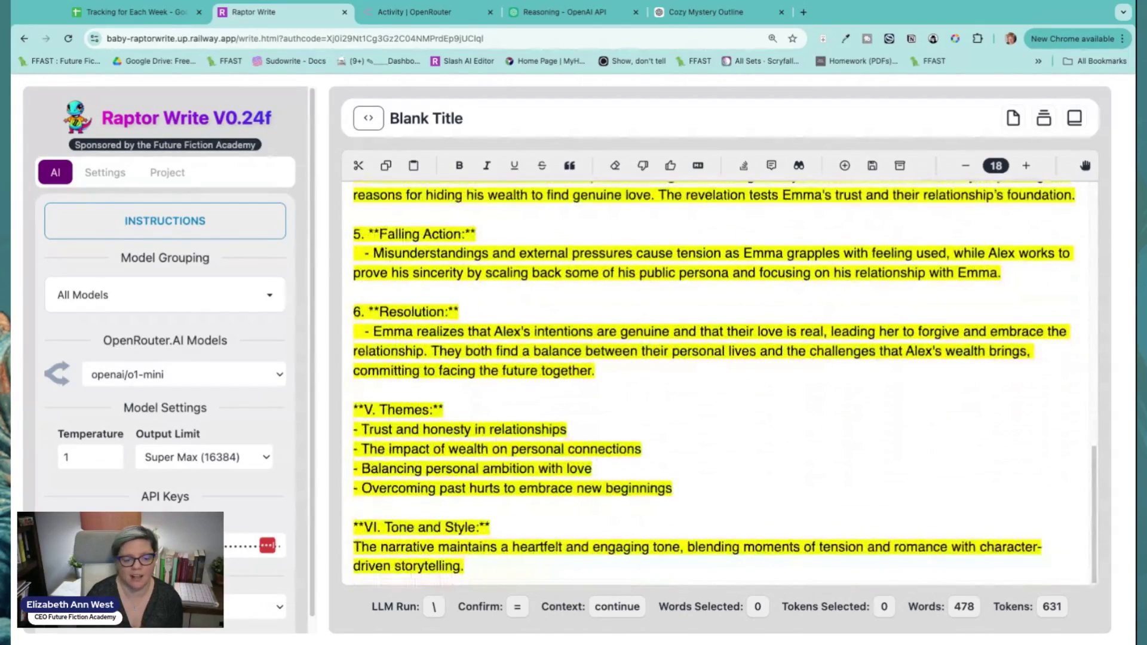
pyautogui.scroll(15, 422, 394)
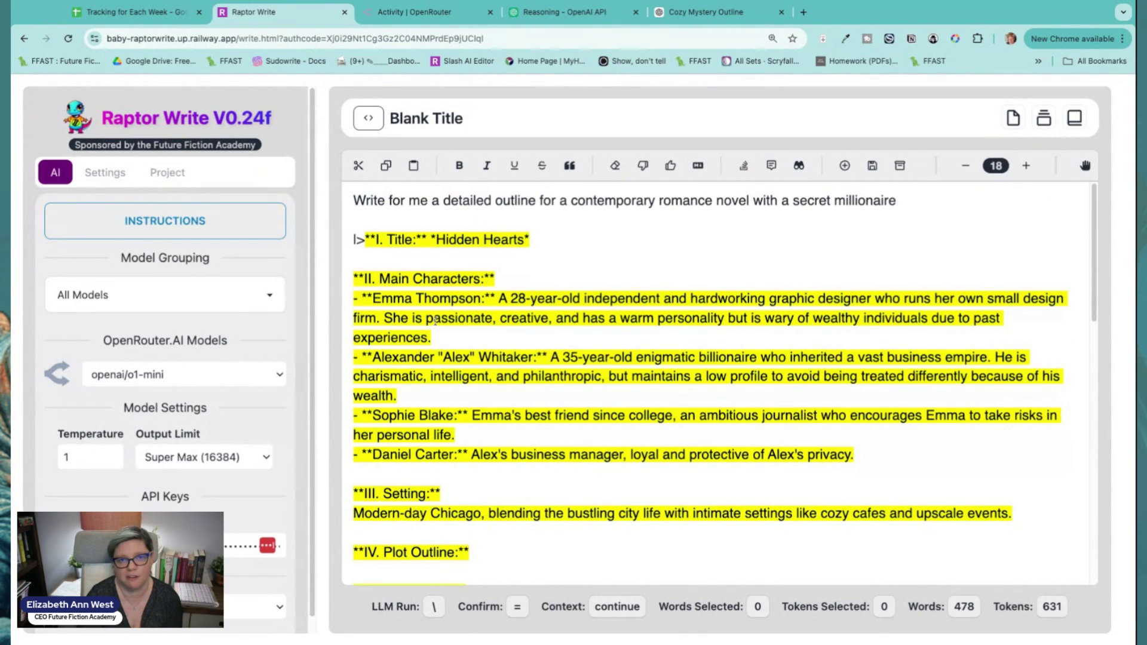
# Accept the o1-mini outline and select it up to its title
pyautogui.click(671, 168)
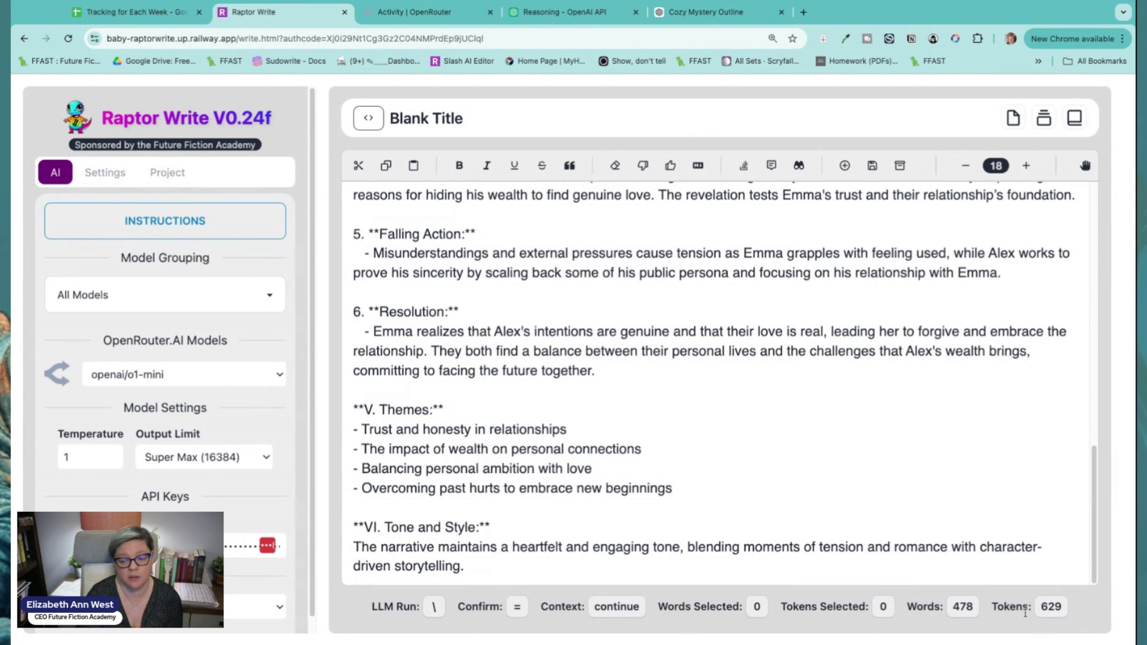
pyautogui.hotkey('shift', 'Up')
pyautogui.hotkey('shift', 'Up')
pyautogui.hotkey('shift', 'Up')
pyautogui.hotkey('shift', 'Up')
pyautogui.hotkey('shift', 'Up')
pyautogui.hotkey('shift', 'Up')
pyautogui.hotkey('shift', 'Up')
pyautogui.hotkey('shift', 'Up')
pyautogui.hotkey('shift', 'Up')
pyautogui.hotkey('shift', 'Up')
pyautogui.hotkey('shift', 'Up')
pyautogui.hotkey('shift', 'Up')
pyautogui.hotkey('shift', 'Up')
pyautogui.hotkey('shift', 'Up')
pyautogui.hotkey('shift', 'Up')
pyautogui.hotkey('shift', 'Up')
pyautogui.hotkey('shift', 'Up')
pyautogui.hotkey('shift', 'Up')
pyautogui.hotkey('shift', 'Up')
pyautogui.hotkey('shift', 'Up')
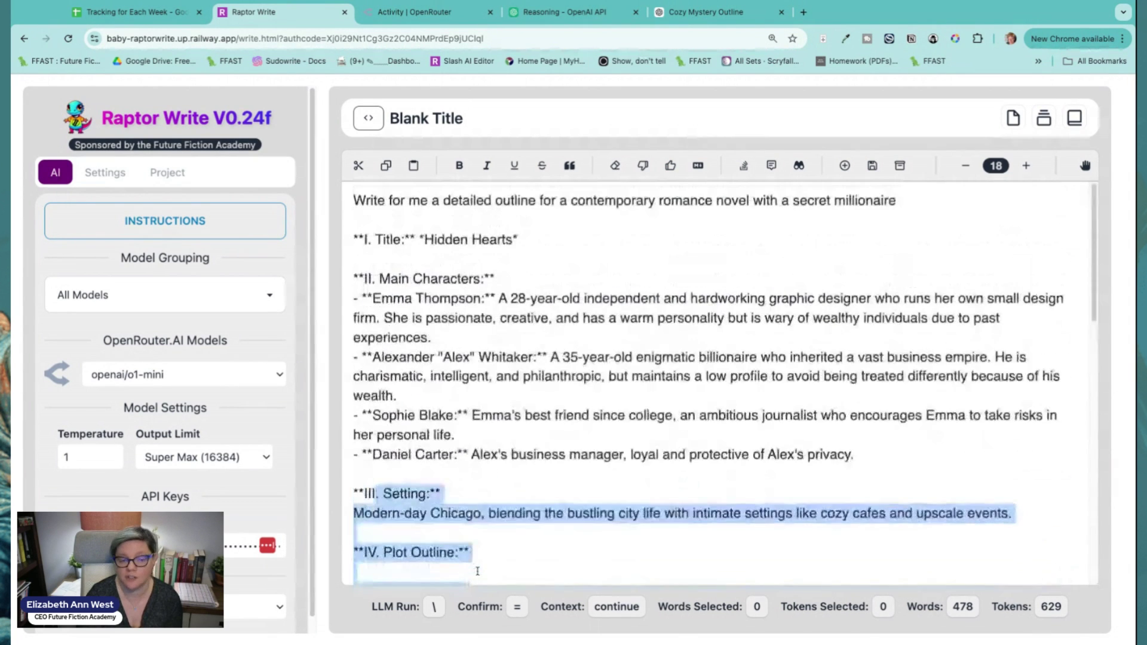
pyautogui.hotkey('shift', 'Up')
pyautogui.hotkey('shift', 'Up')
pyautogui.hotkey('shift', 'Up')
pyautogui.hotkey('shift', 'Up')
pyautogui.hotkey('shift', 'Up')
pyautogui.hotkey('shift', 'Up')
pyautogui.hotkey('shift', 'Up')
pyautogui.hotkey('shift', 'Up')
pyautogui.hotkey('shift', 'Up')
pyautogui.hotkey('shift', 'Up')
pyautogui.hotkey('shift', 'Up')
pyautogui.hotkey('shift', 'Up')
pyautogui.hotkey('shift', 'Up')
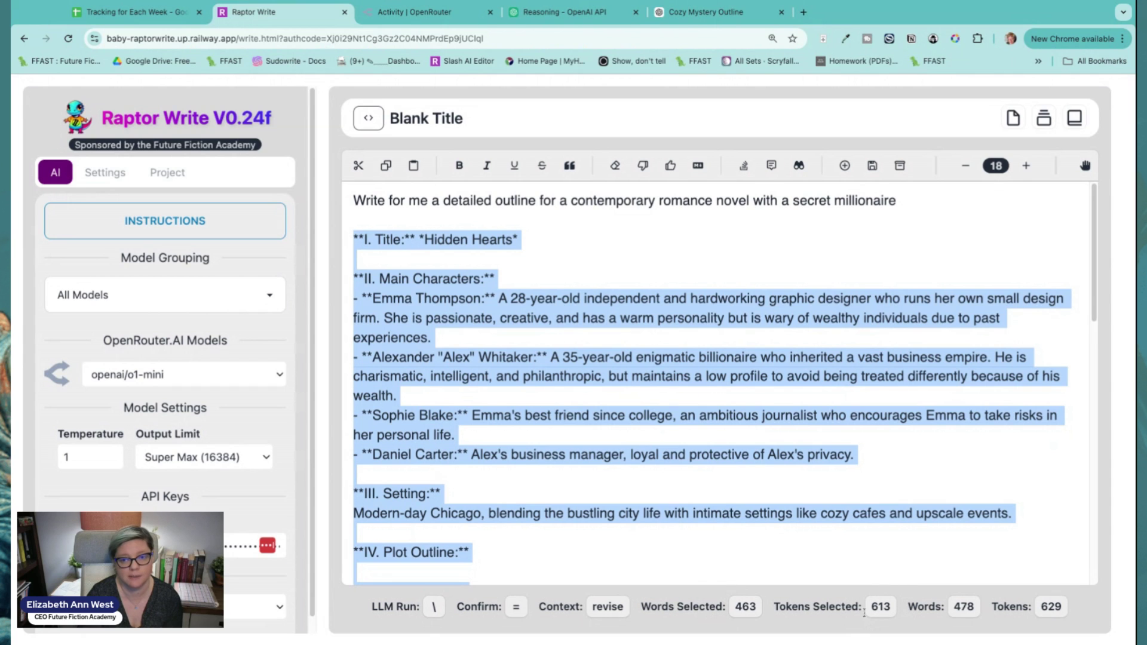
# Reload OpenRouter's activity log to show the o1-mini request, then view the o1-mini model page ($3/M in, $12/M out)
pyautogui.click(401, 9)
pyautogui.click(70, 37)
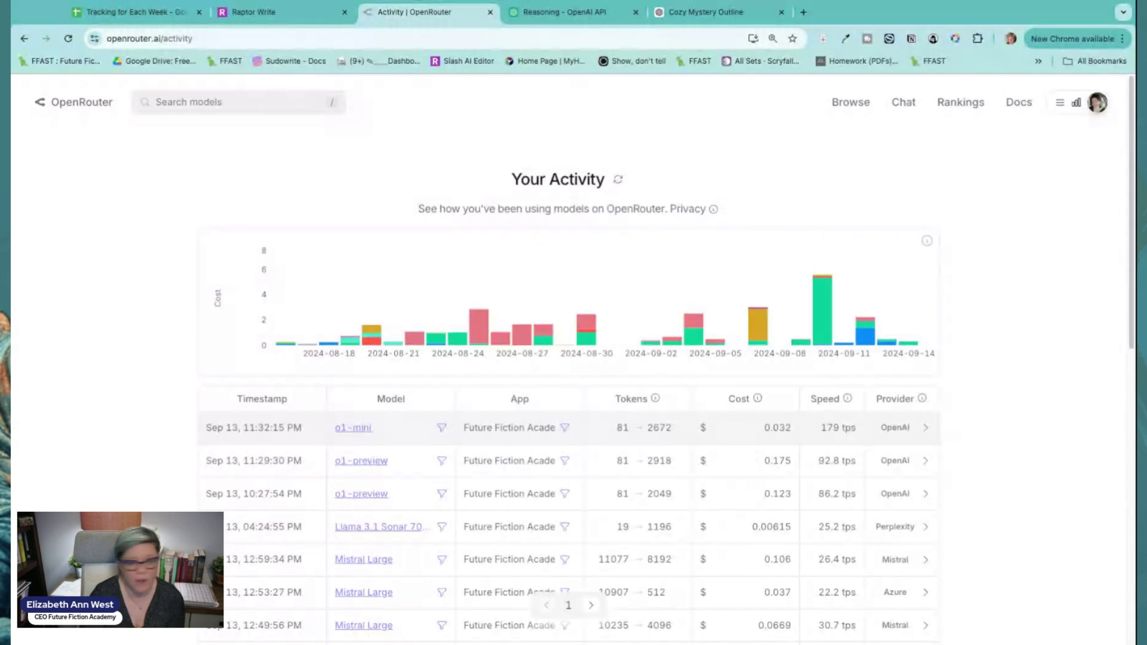
pyautogui.click(354, 428)
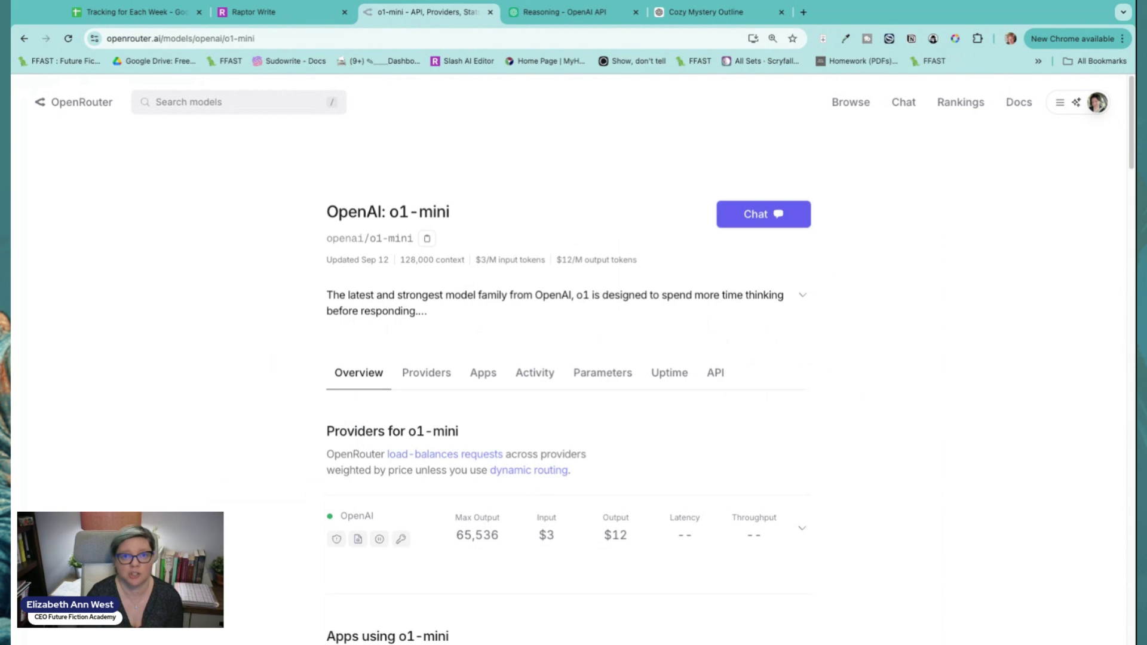
# Create a third document containing only the pasted 15-word secret-millionaire prompt, preview it, and show the AI settings
pyautogui.click(292, 14)
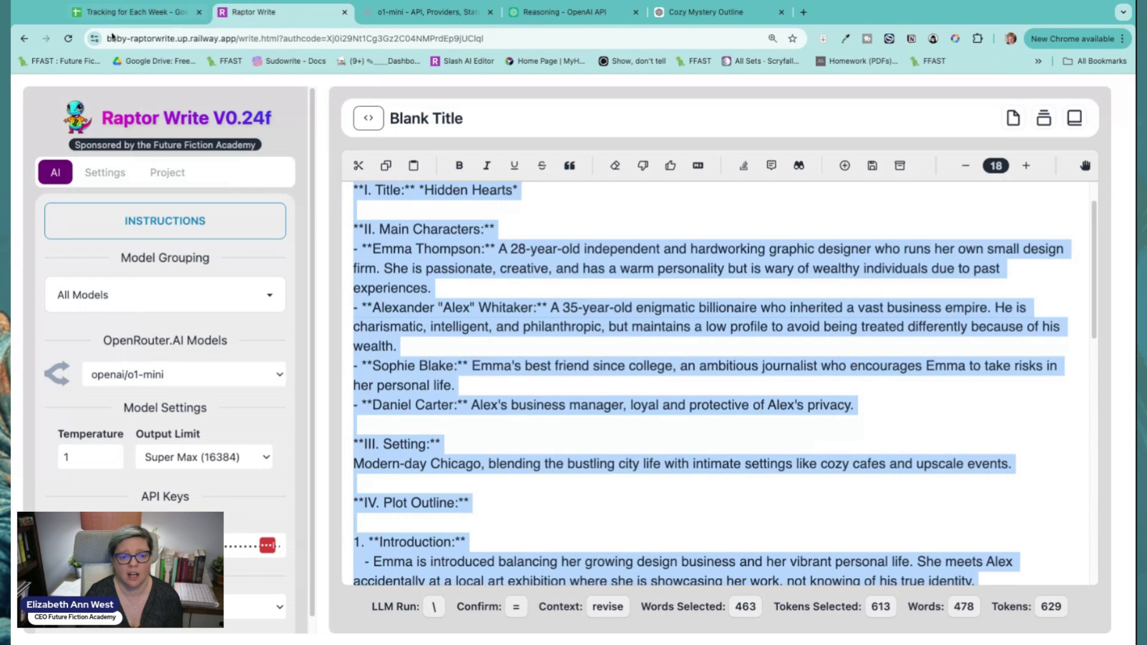
pyautogui.scroll(-5, 697, 418)
pyautogui.scroll(6, 702, 415)
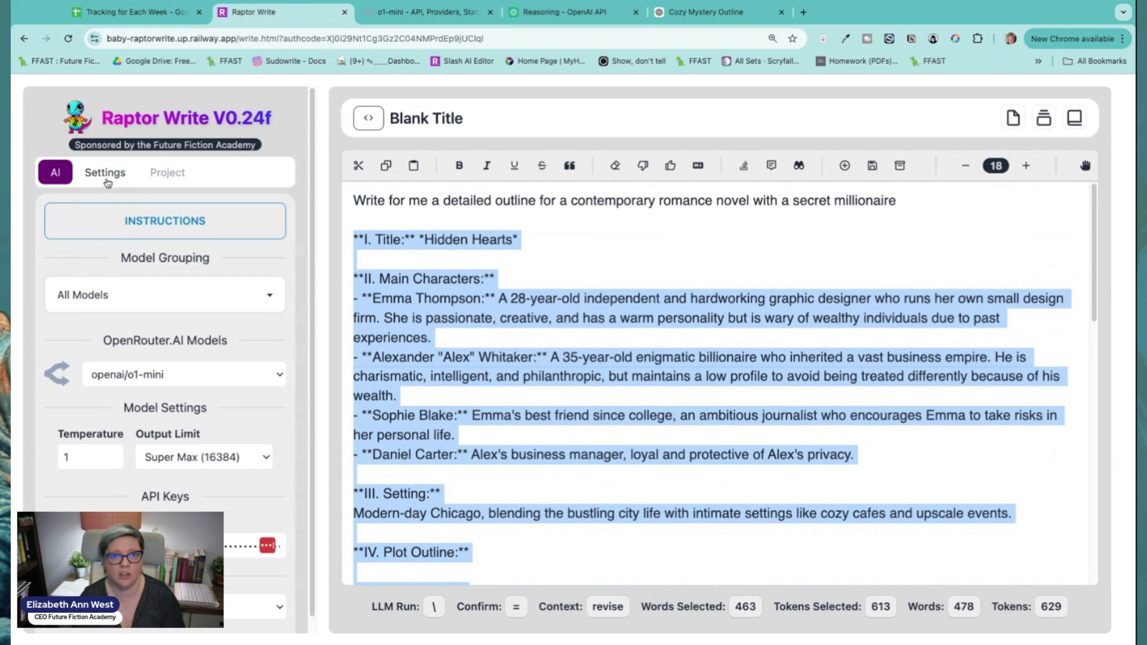
pyautogui.click(157, 174)
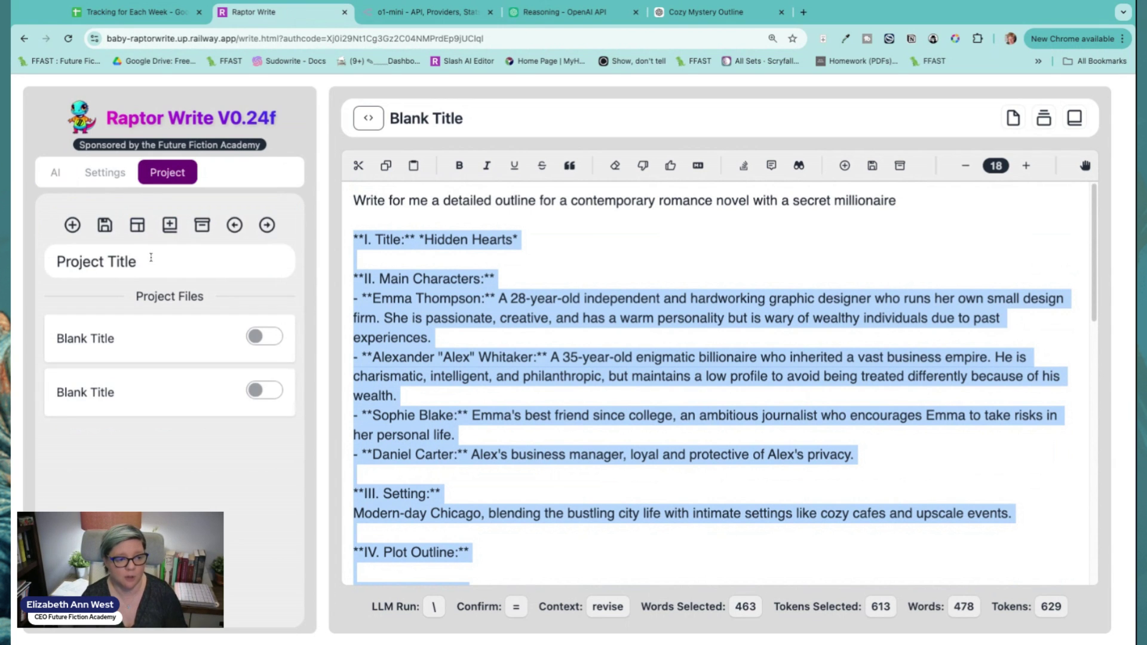
pyautogui.click(72, 225)
pyautogui.click(545, 249)
pyautogui.hotkey('ctrl', 'v')
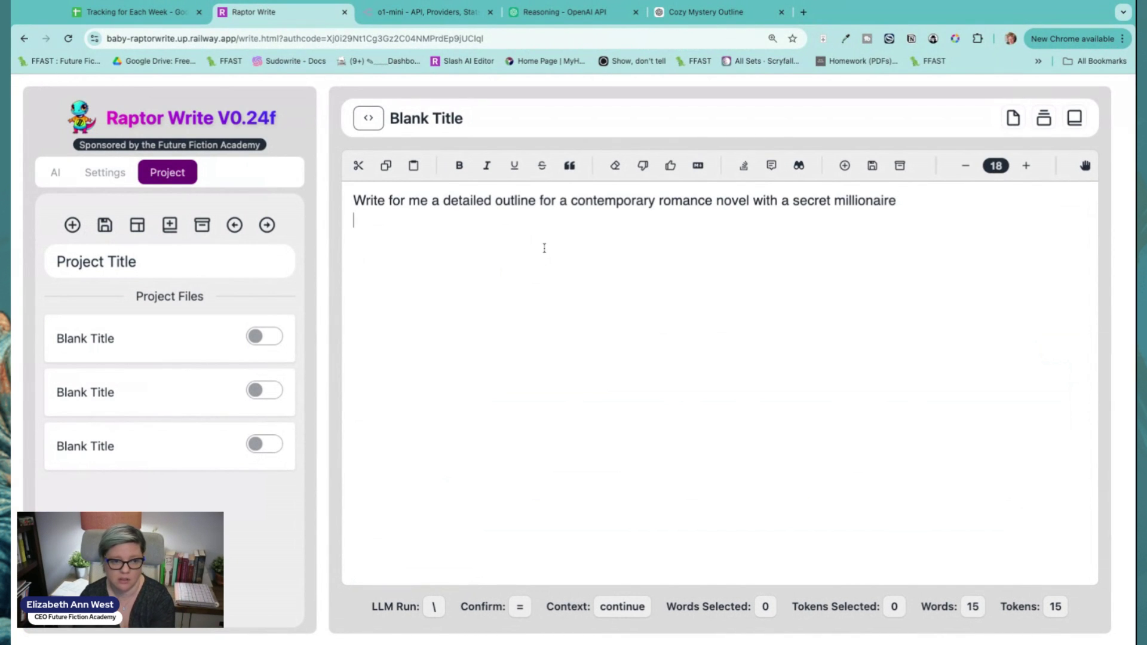
pyautogui.click(800, 167)
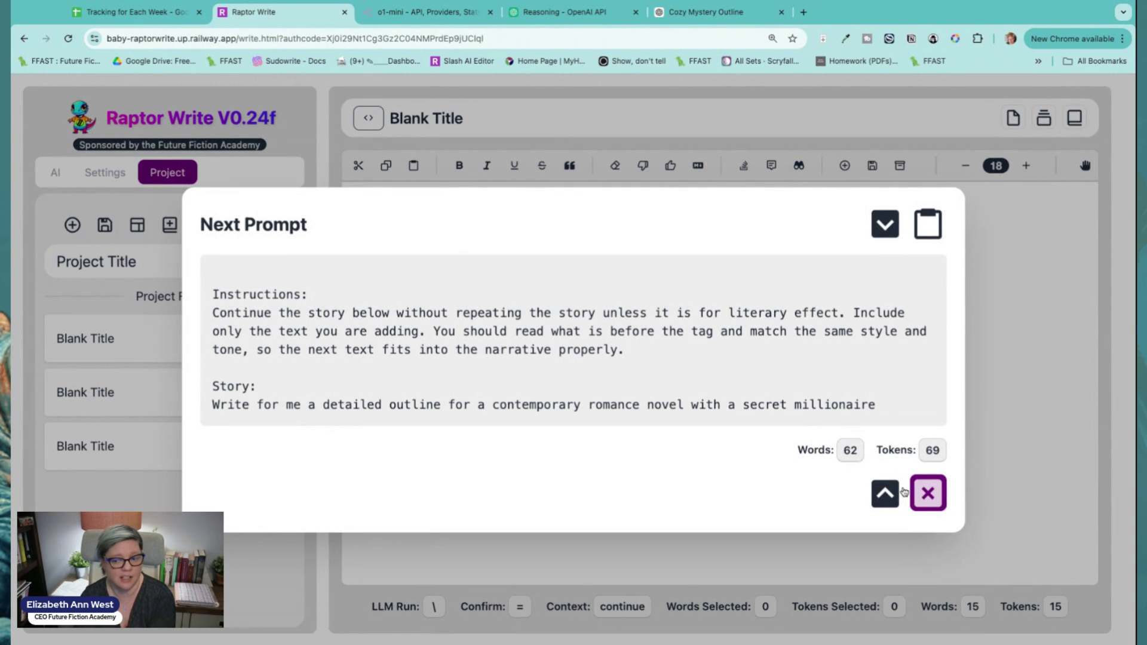
pyautogui.click(933, 494)
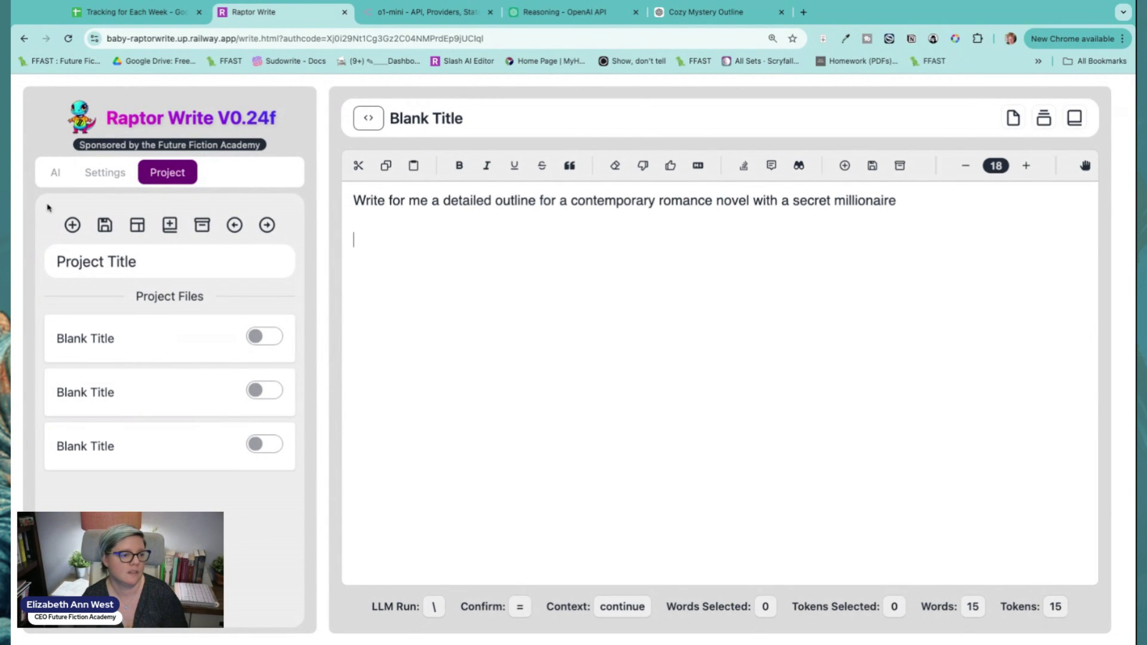
pyautogui.click(53, 173)
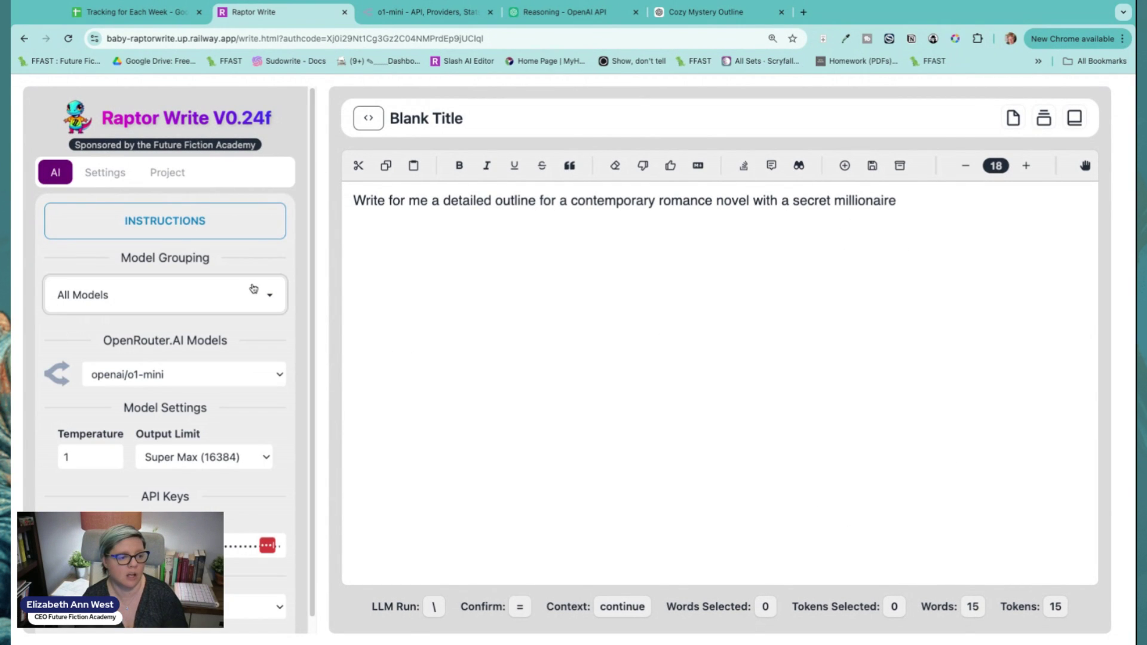
# Choose the FFA Top 10 Models grouping and select anthropic/claude-3.5-sonnet as the model
pyautogui.click(254, 290)
pyautogui.click(199, 388)
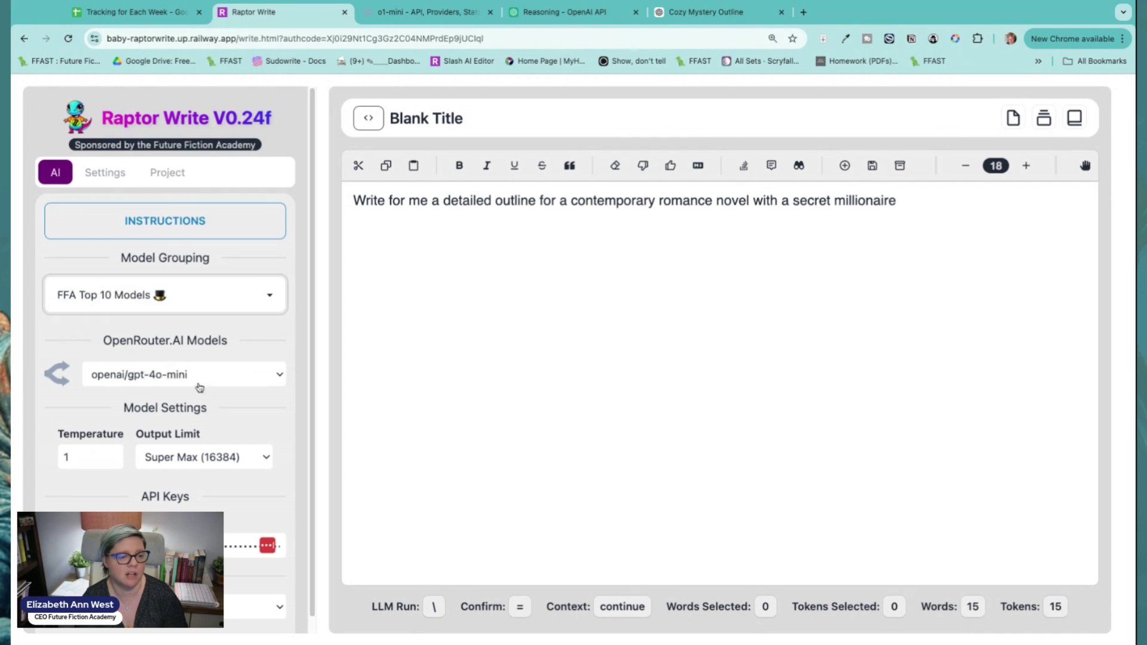
pyautogui.click(252, 384)
pyautogui.click(512, 271)
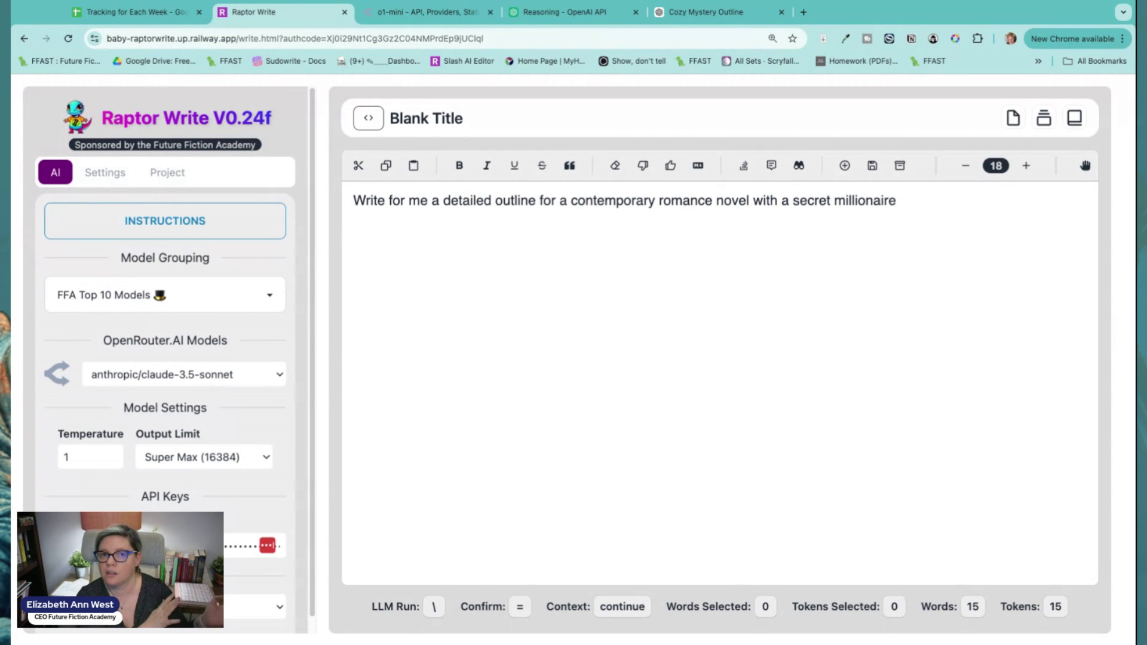
# Generate the Emma-and-Jake outline with Claude 3.5 Sonnet and accept the 287-word result
pyautogui.press('\\')
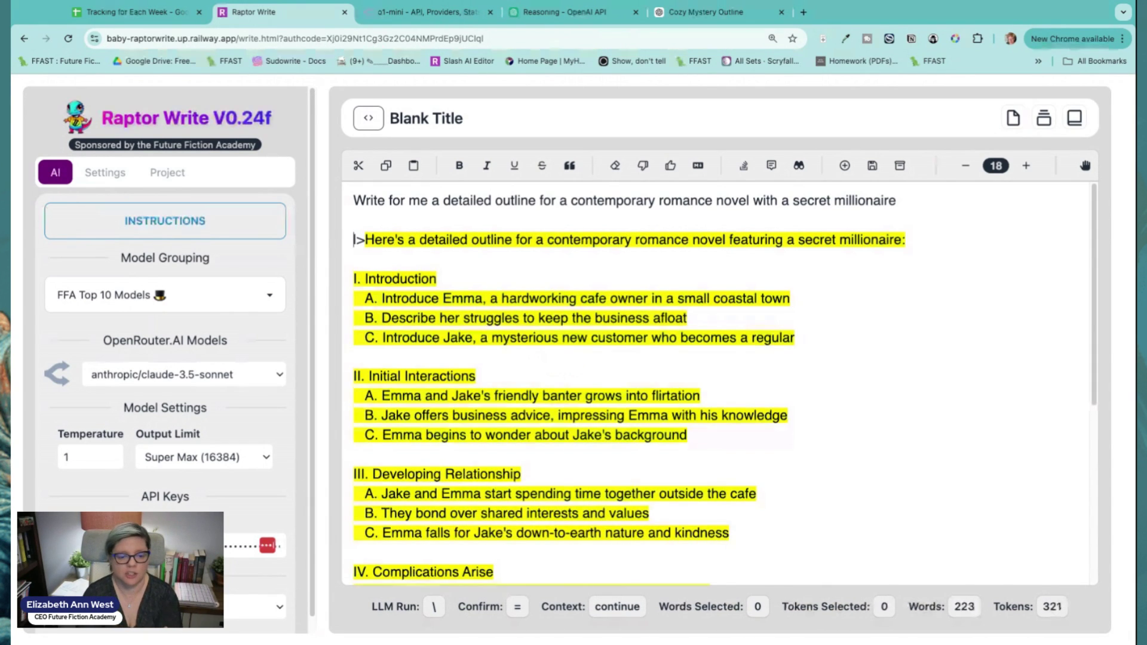
pyautogui.scroll(-5, 520, 263)
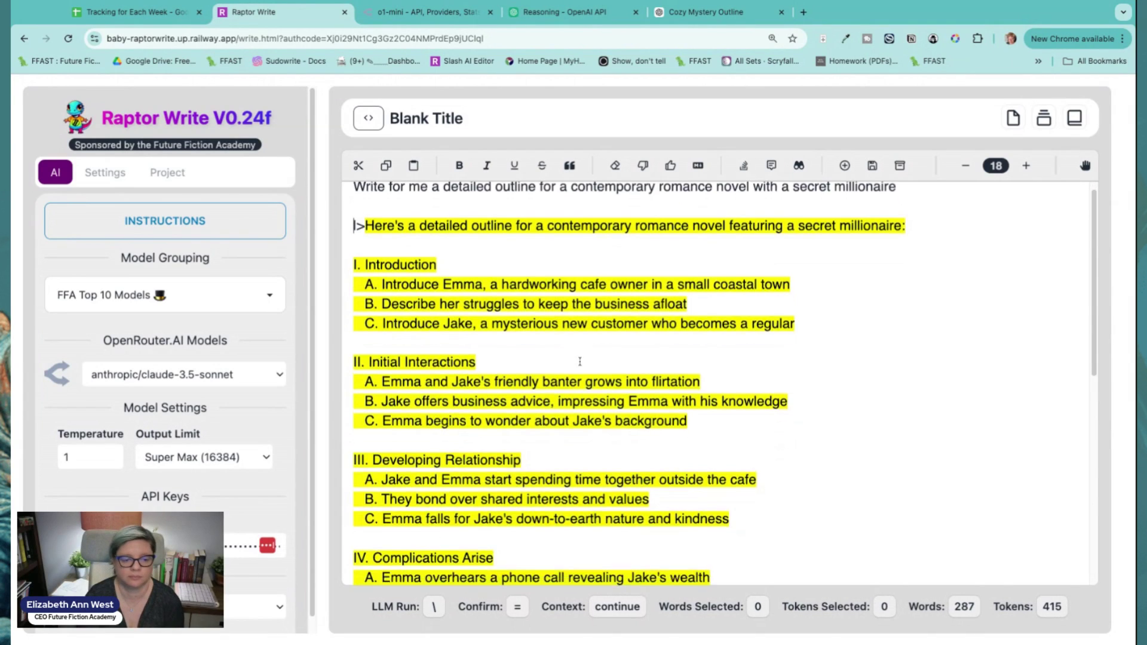
pyautogui.scroll(-3, 576, 394)
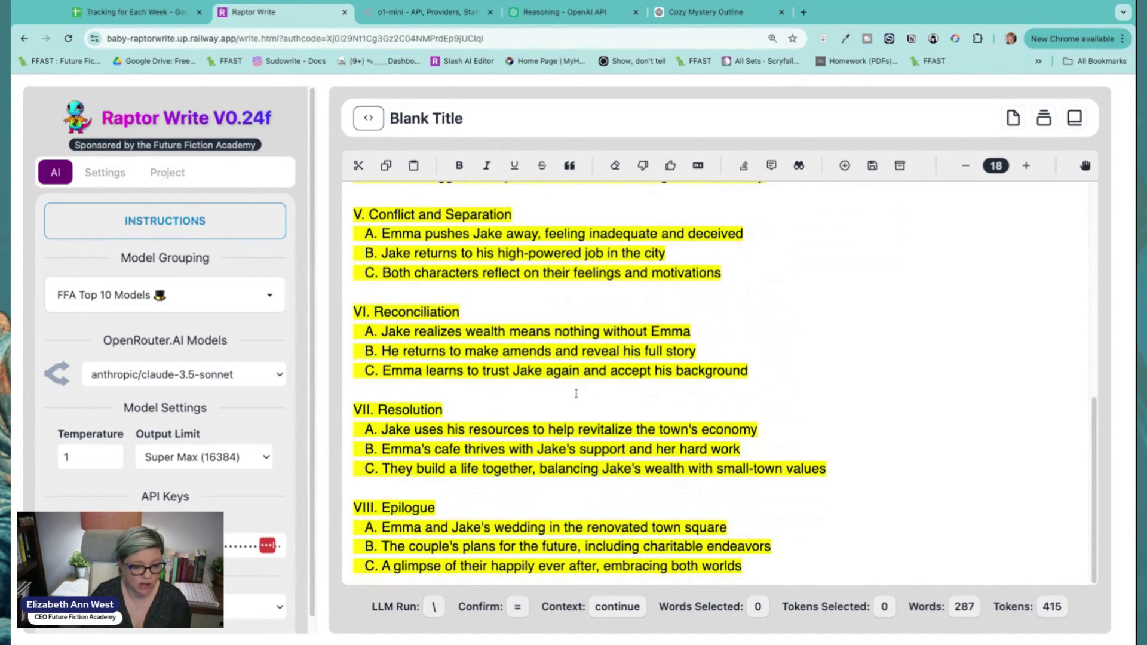
pyautogui.click(668, 167)
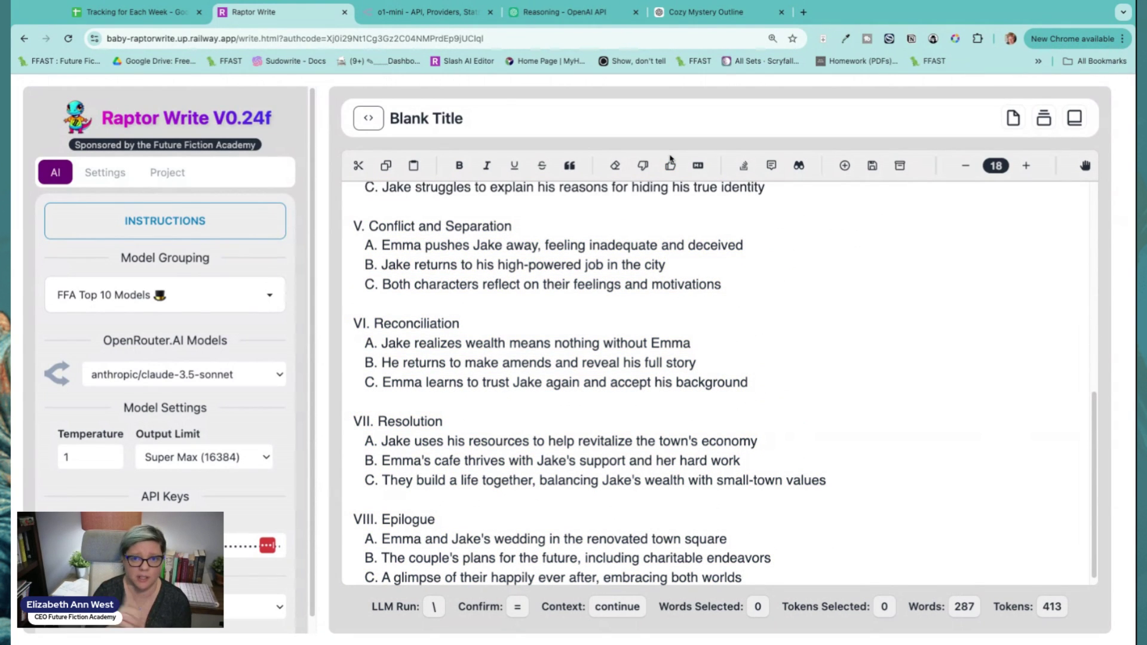
pyautogui.click(428, 16)
# Open OpenRouter's Activity log and highlight the Claude 3.5 Sonnet call's 433 output tokens and $0.00667 cost
pyautogui.click(1098, 102)
pyautogui.moveTo(1096, 103)
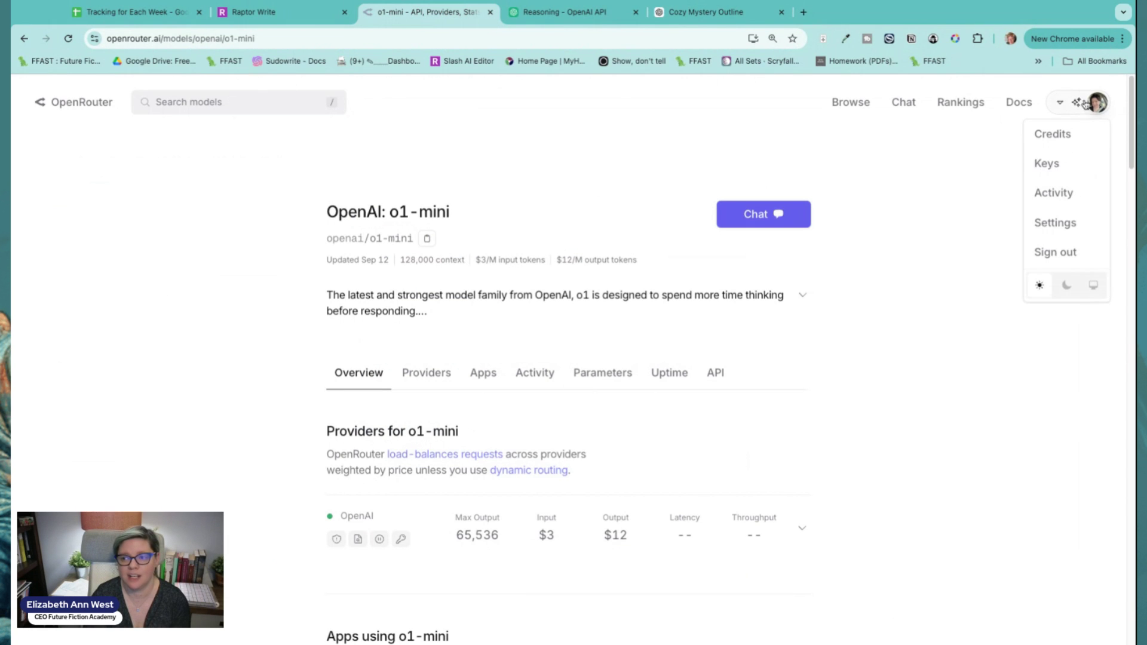
pyautogui.click(1082, 189)
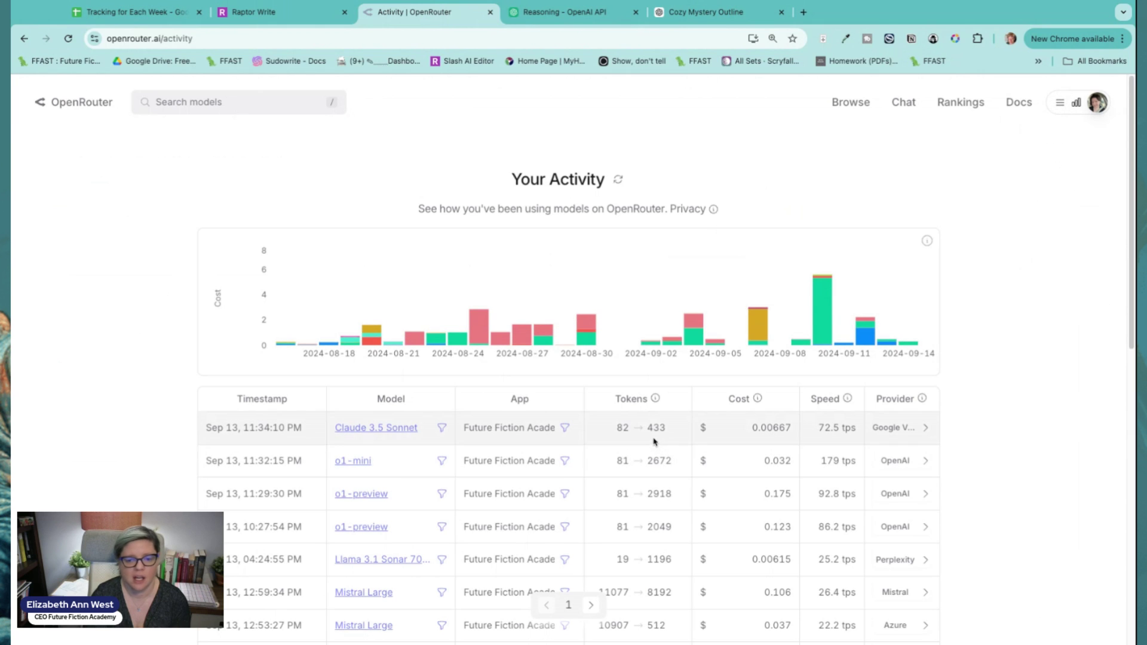
pyautogui.moveTo(659, 429); pyautogui.dragTo(666, 429)
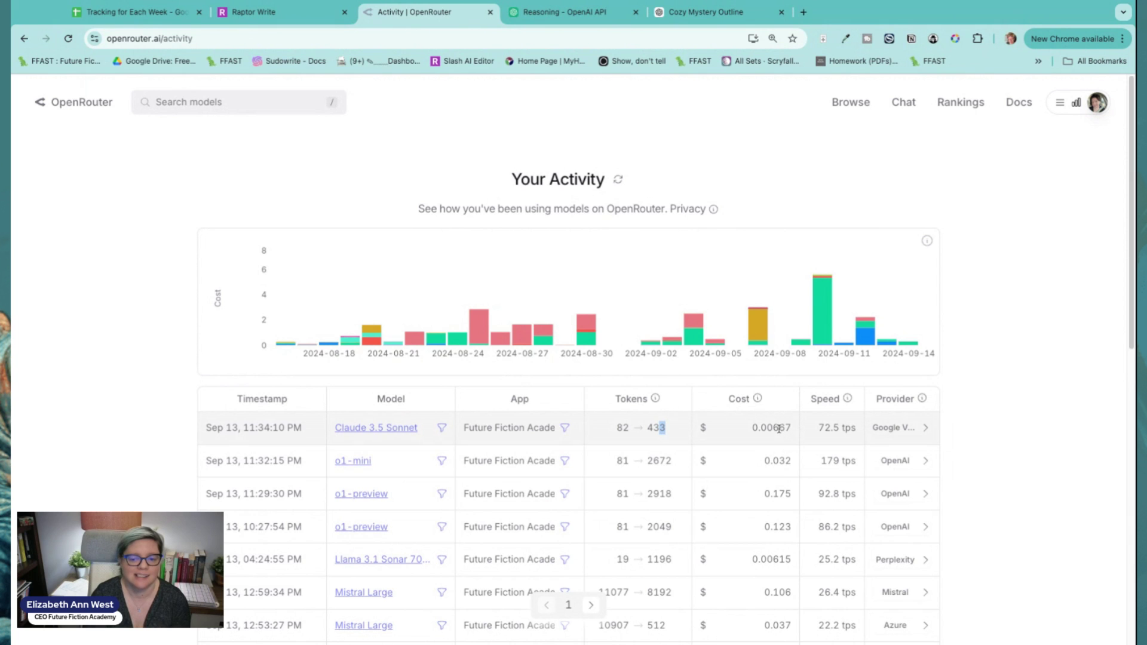
pyautogui.moveTo(777, 429); pyautogui.dragTo(792, 428)
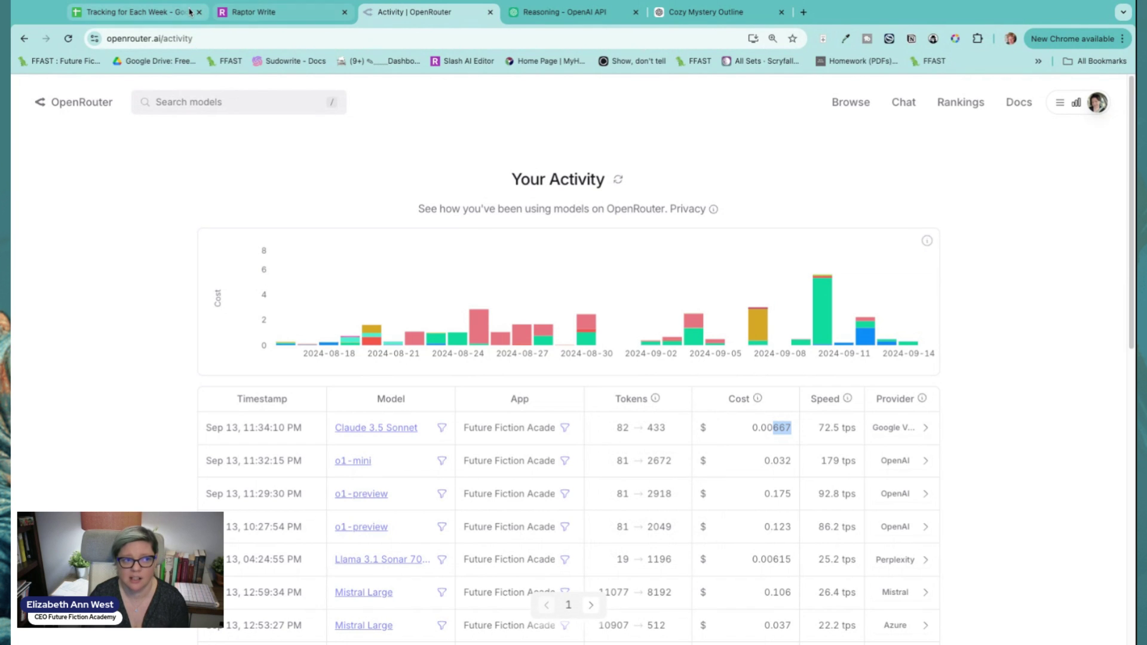
# Select the entire Claude outline and choose Revise from its context menu
pyautogui.click(251, 12)
pyautogui.scroll(-1, 523, 319)
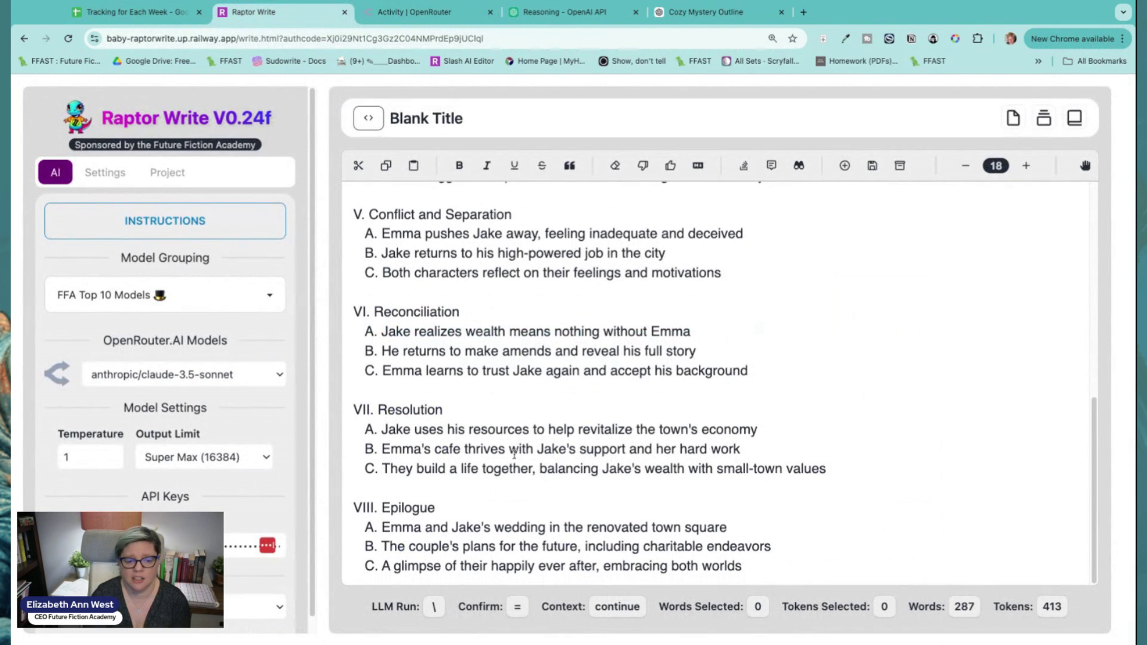
pyautogui.hotkey('shift', 'Up')
pyautogui.hotkey('shift', 'Up')
pyautogui.hotkey('shift', 'Up')
pyautogui.hotkey('shift', 'Up')
pyautogui.hotkey('shift', 'Up')
pyautogui.hotkey('shift', 'Up')
pyautogui.hotkey('shift', 'Up')
pyautogui.hotkey('shift', 'Up')
pyautogui.hotkey('shift', 'Up')
pyautogui.hotkey('shift', 'Up')
pyautogui.hotkey('shift', 'Up')
pyautogui.hotkey('shift', 'Up')
pyautogui.hotkey('shift', 'Up')
pyautogui.hotkey('shift', 'Up')
pyautogui.hotkey('shift', 'Up')
pyautogui.hotkey('shift', 'Up')
pyautogui.hotkey('shift', 'Up')
pyautogui.hotkey('shift', 'Up')
pyautogui.hotkey('shift', 'Up')
pyautogui.hotkey('shift', 'Up')
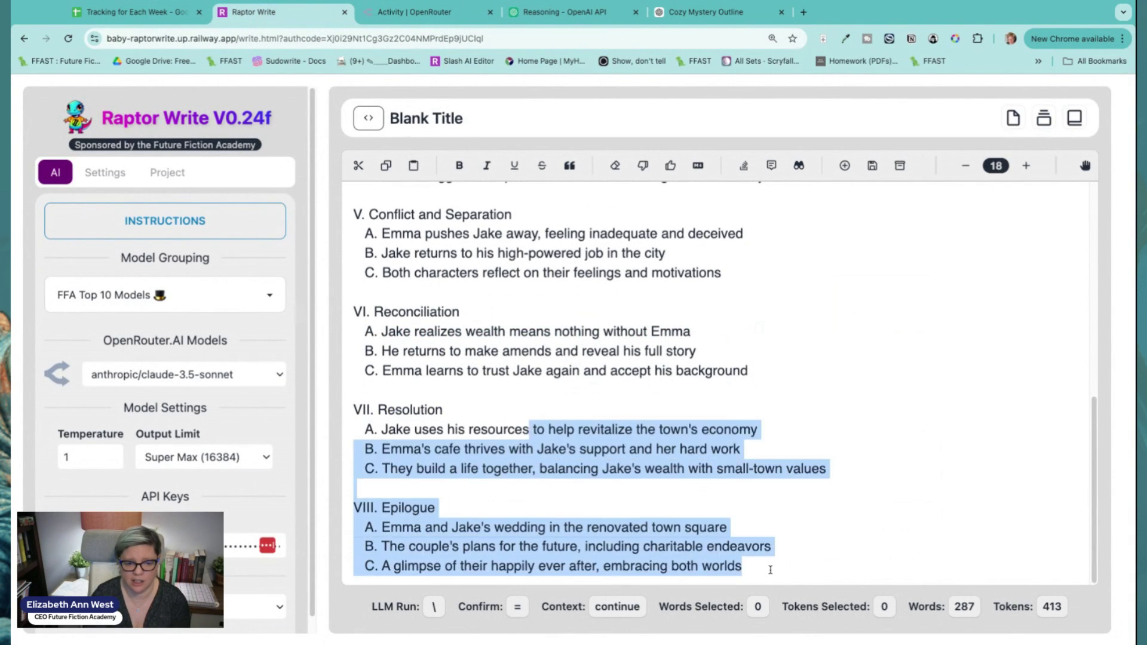
pyautogui.hotkey('shift', 'Up')
pyautogui.hotkey('shift', 'Up')
pyautogui.hotkey('shift', 'Up')
pyautogui.hotkey('shift', 'Up')
pyautogui.hotkey('shift', 'Up')
pyautogui.hotkey('shift', 'Up')
pyautogui.hotkey('shift', 'Up')
pyautogui.hotkey('shift', 'Up')
pyautogui.hotkey('shift', 'Up')
pyautogui.hotkey('shift', 'Up')
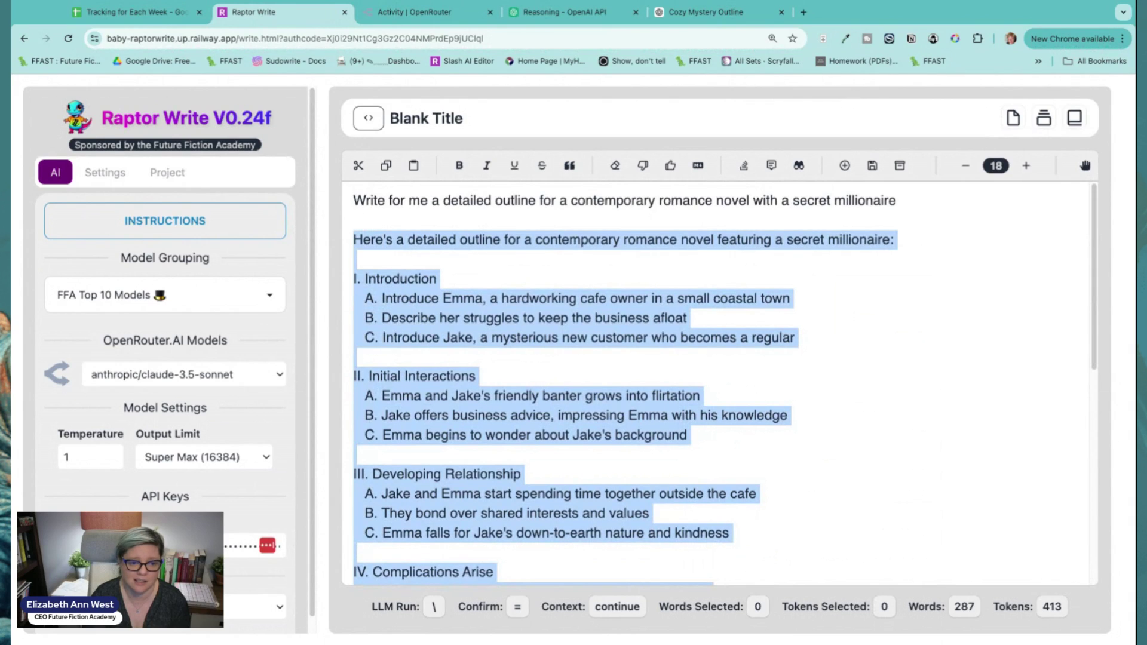
pyautogui.rightClick(412, 322)
pyautogui.click(447, 410)
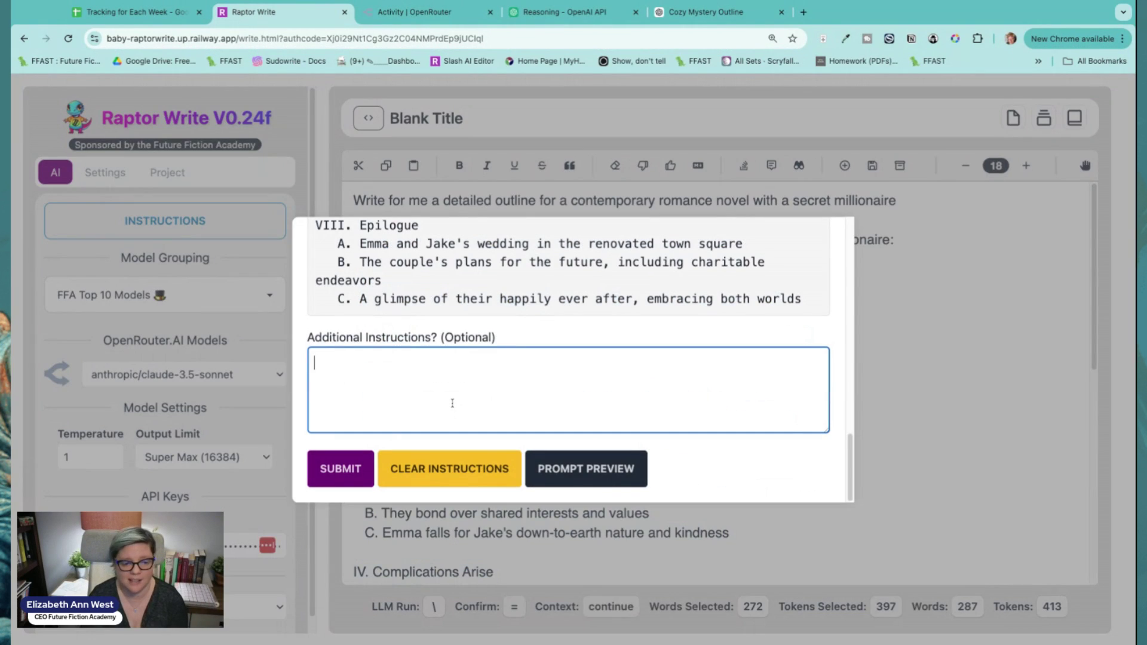
# Submit the revision note 'Good start, add more details, characters, and motivations', requesting a more specific, exciting outline
pyautogui.write('Good strat,')
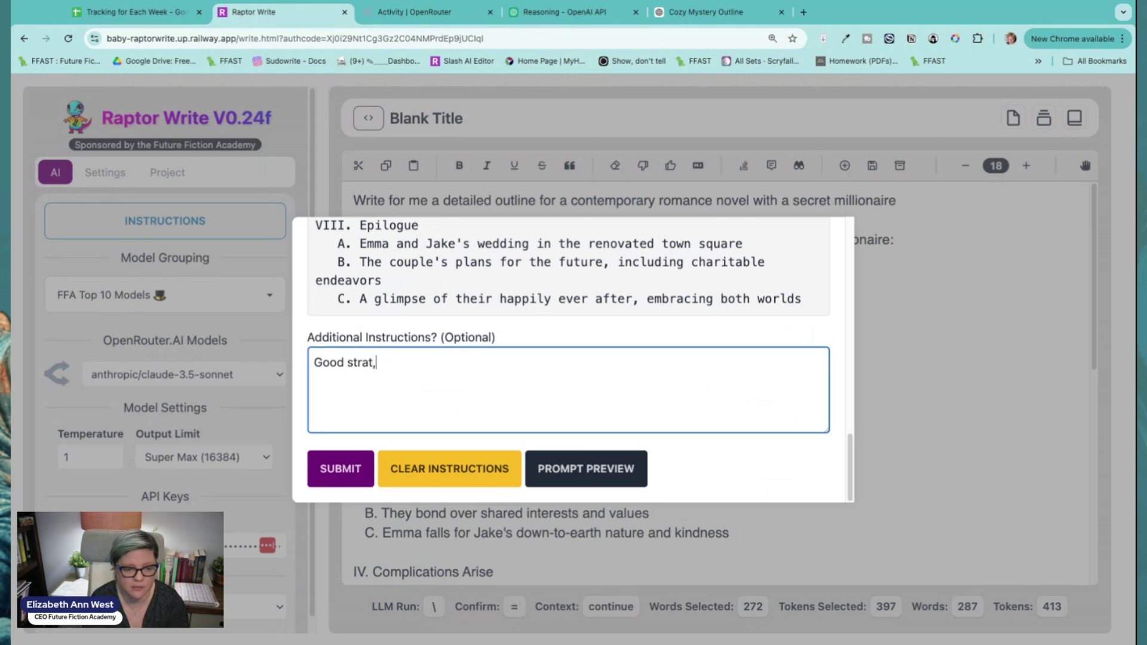
pyautogui.press('BackSpace')
pyautogui.press('BackSpace')
pyautogui.press('BackSpace')
pyautogui.press('BackSpace')
pyautogui.press('BackSpace')
pyautogui.write('art')
pyautogui.press('BackSpace')
pyautogui.press('BackSpace')
pyautogui.press('BackSpace')
pyautogui.write('tart, add more d')
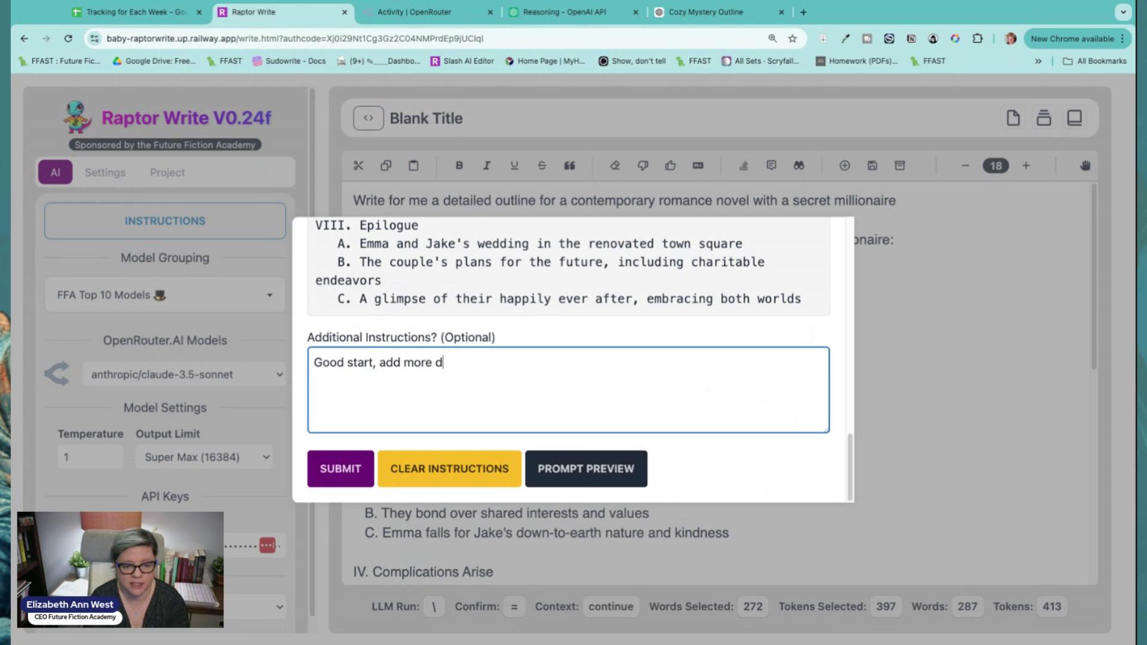
pyautogui.write('etails, character')
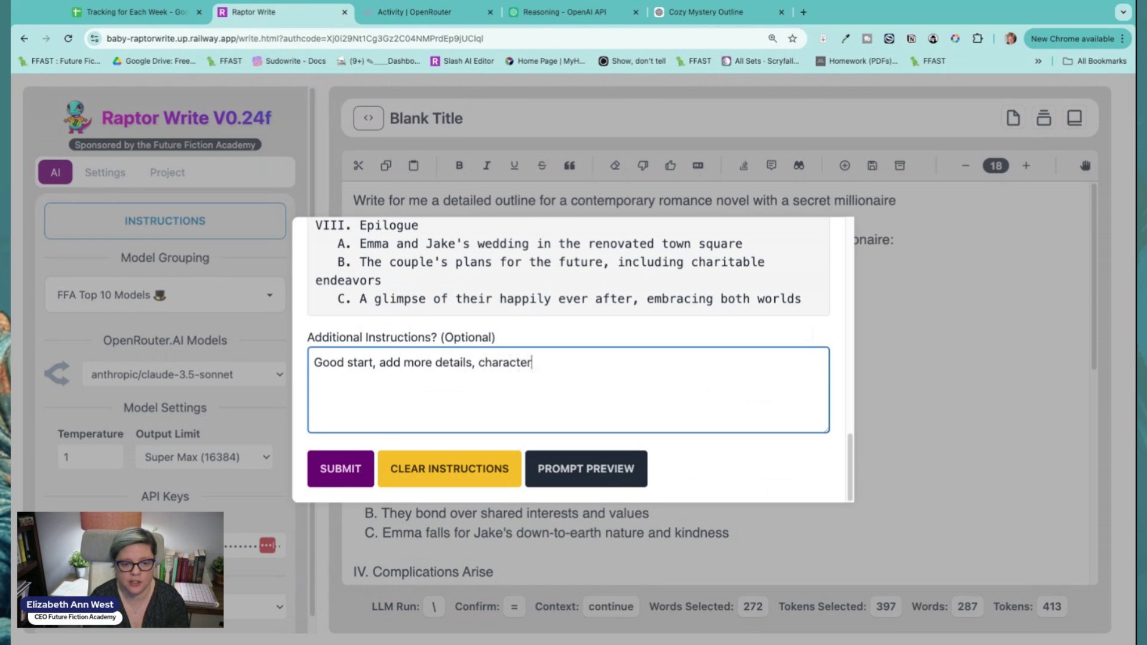
pyautogui.write('s, and motivations. This needs')
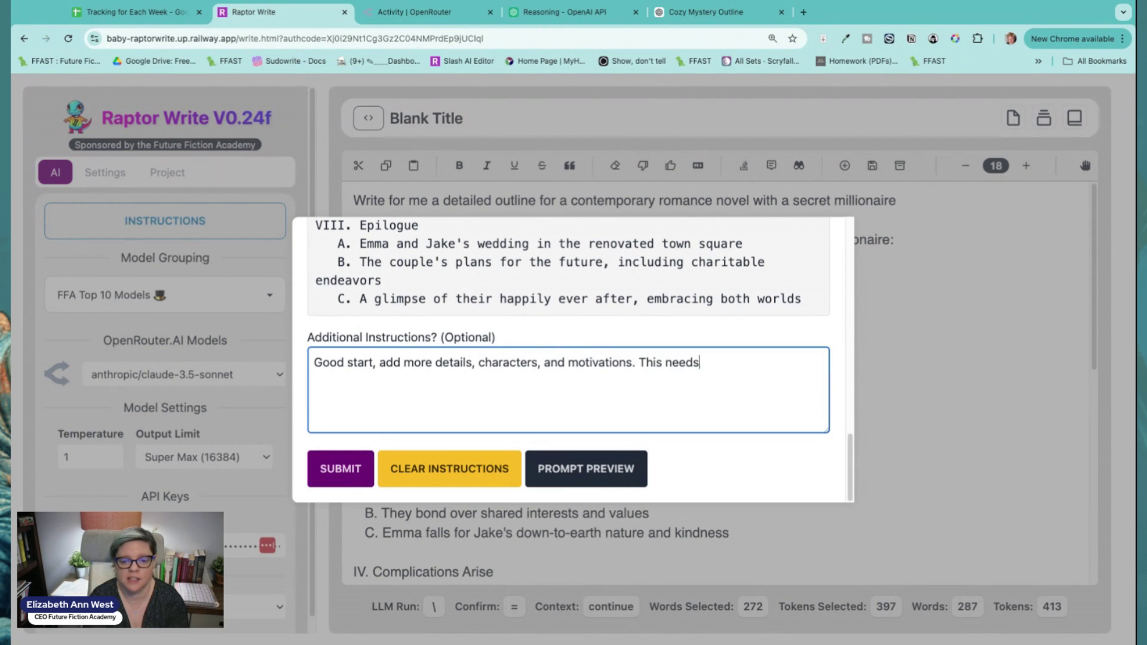
pyautogui.write(' to be more spec')
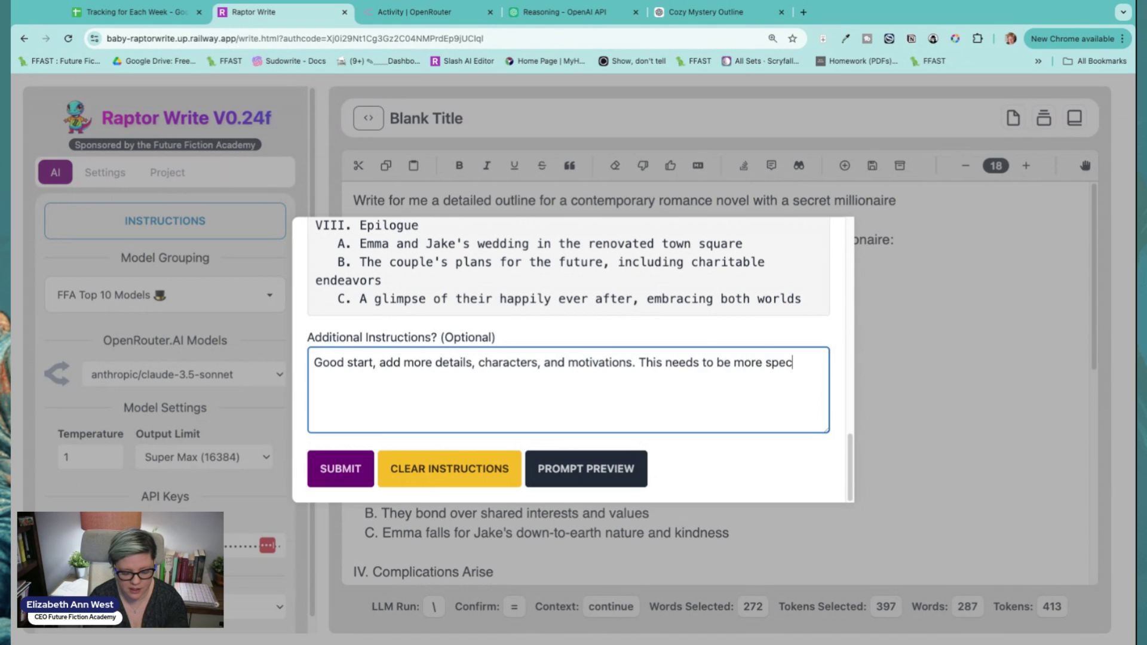
pyautogui.write('ific and exciting')
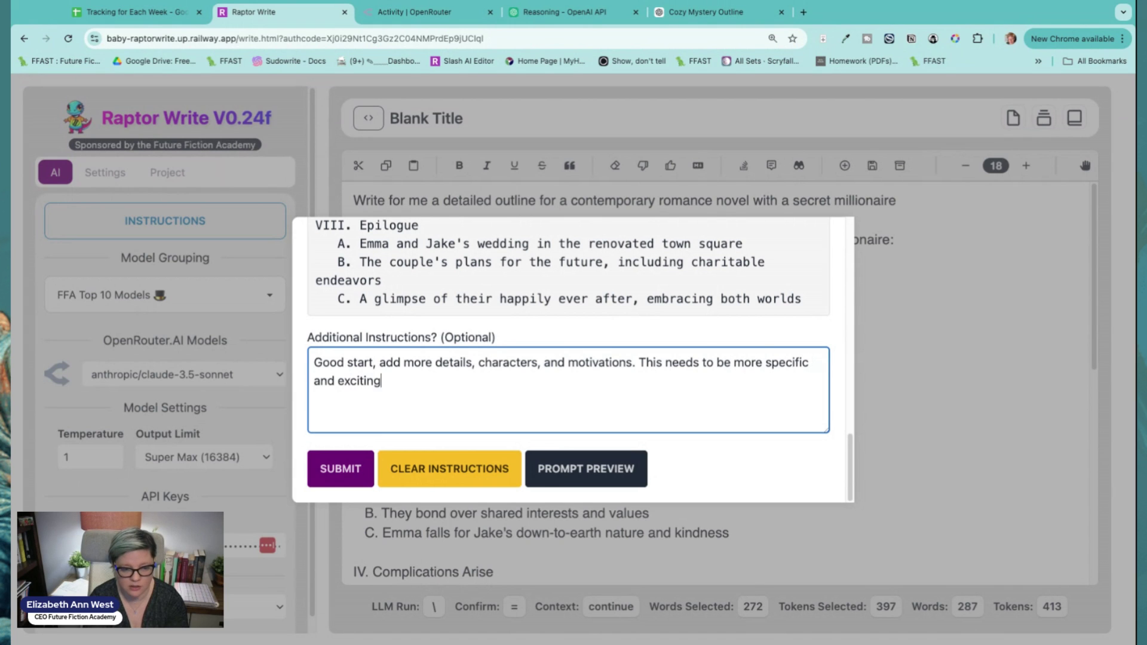
pyautogui.write(' to readers.')
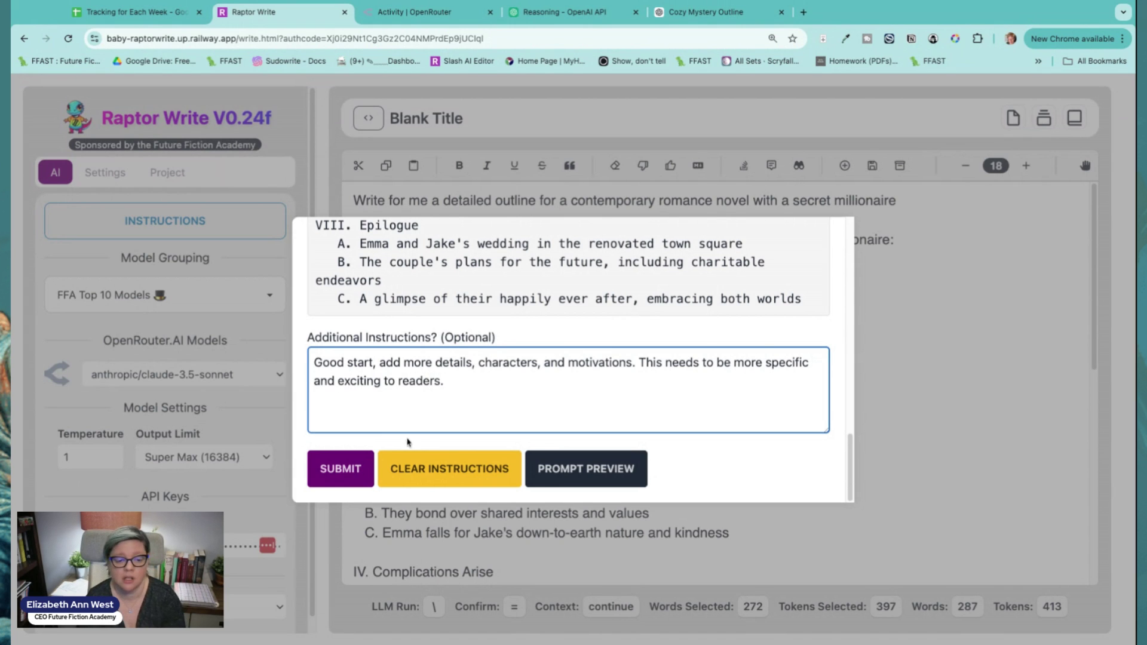
pyautogui.click(329, 478)
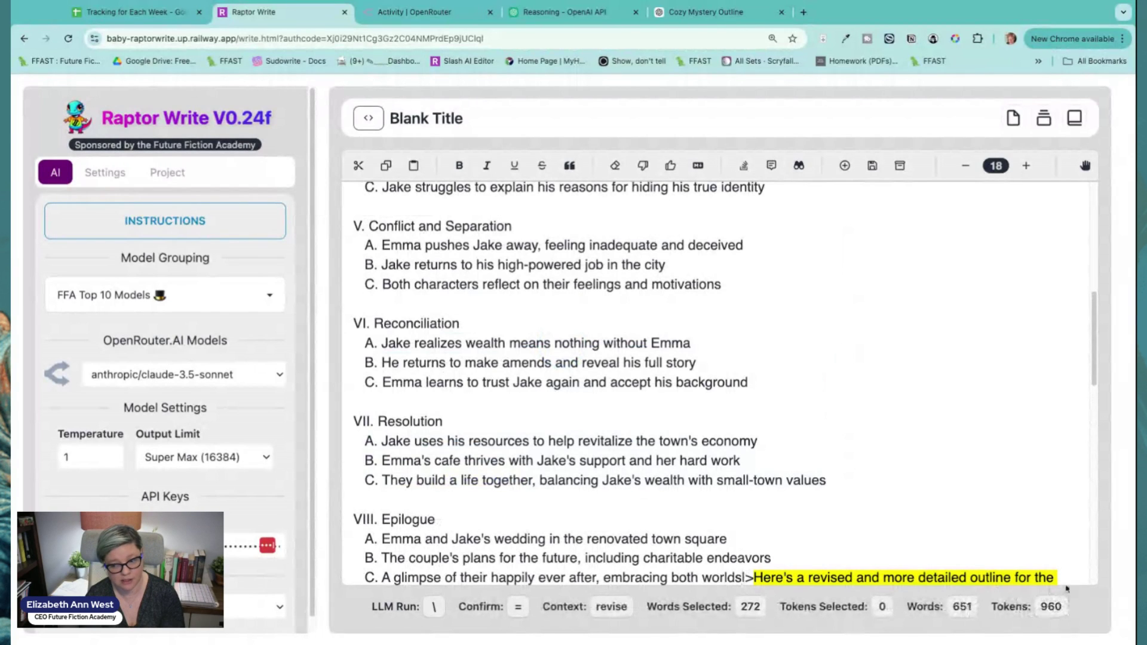
# Review Claude's revised outline through its Epilogue and accept it, bringing the document to 1113 words
pyautogui.scroll(-2, 660, 557)
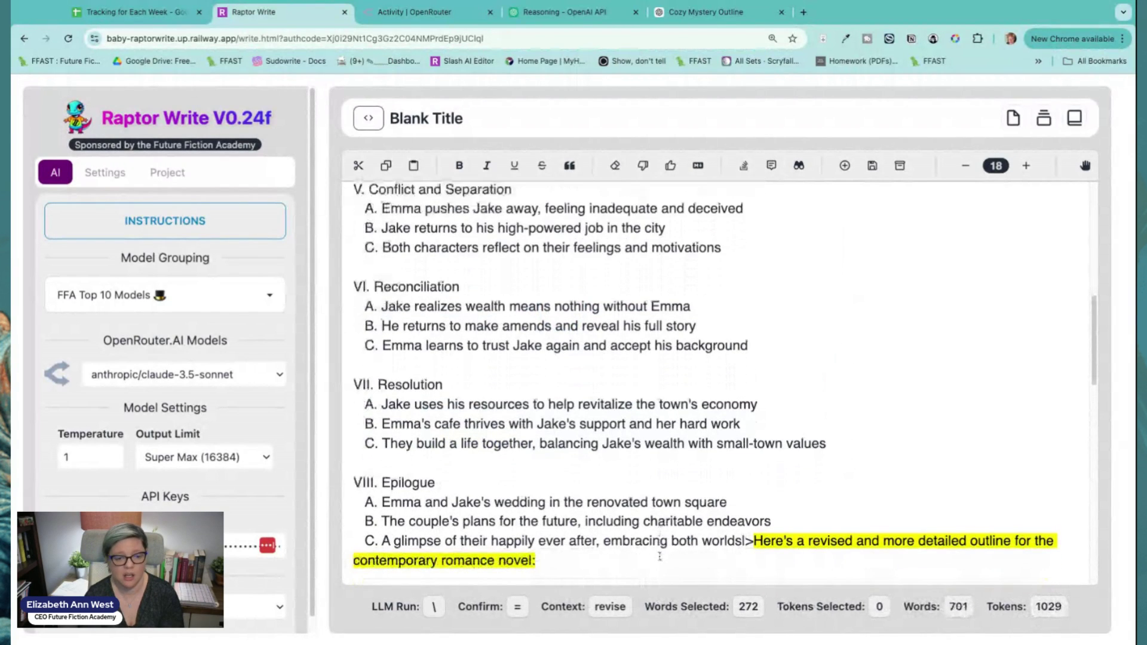
pyautogui.scroll(-2, 659, 556)
pyautogui.scroll(-10, 659, 556)
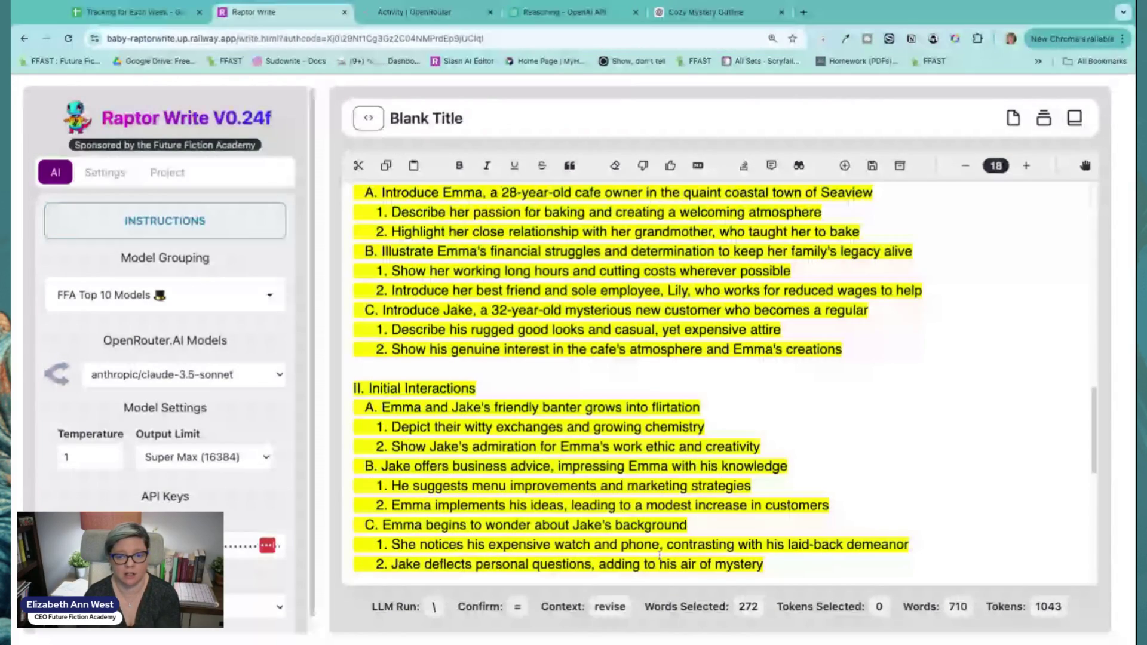
pyautogui.scroll(1, 659, 556)
pyautogui.scroll(3, 706, 384)
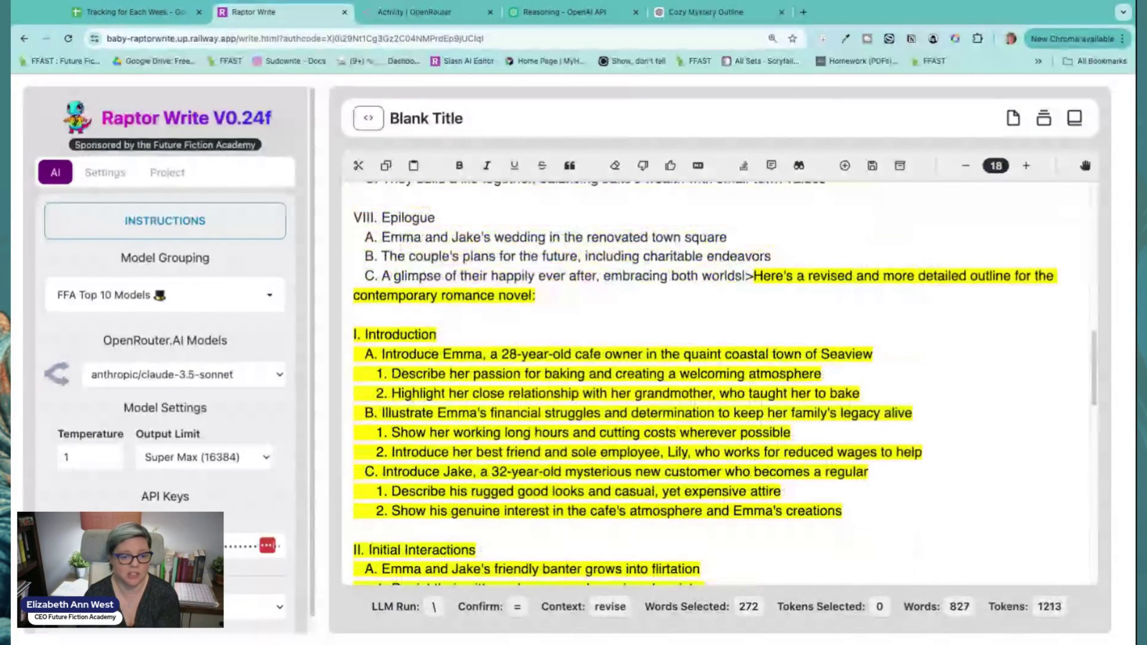
pyautogui.scroll(-2, 707, 382)
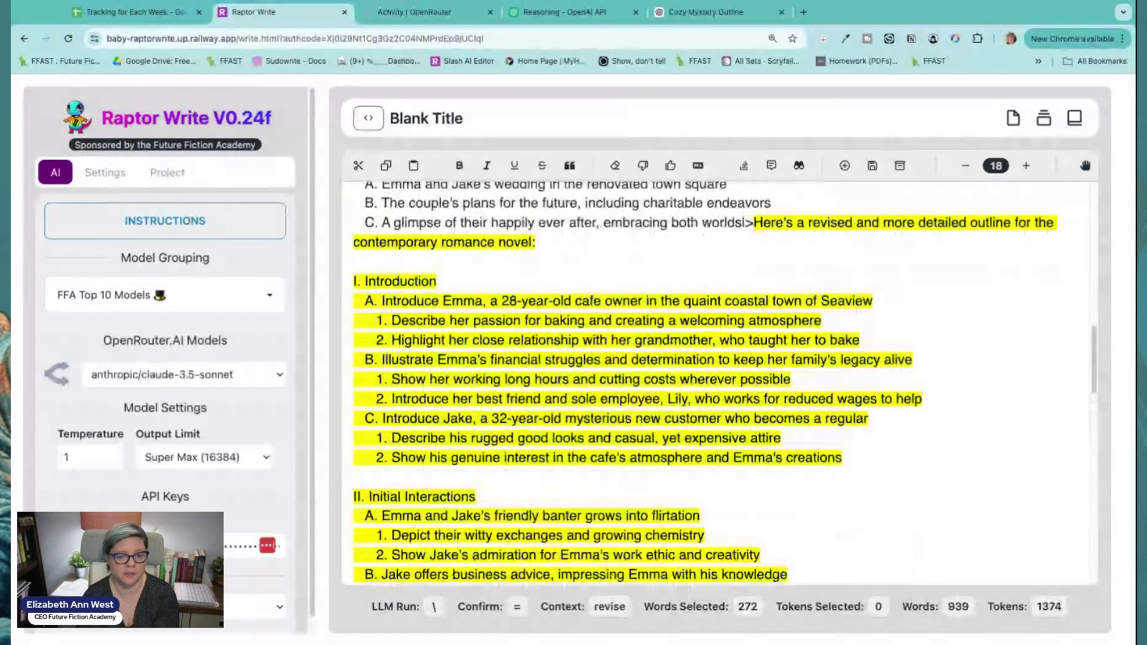
pyautogui.scroll(-1, 664, 371)
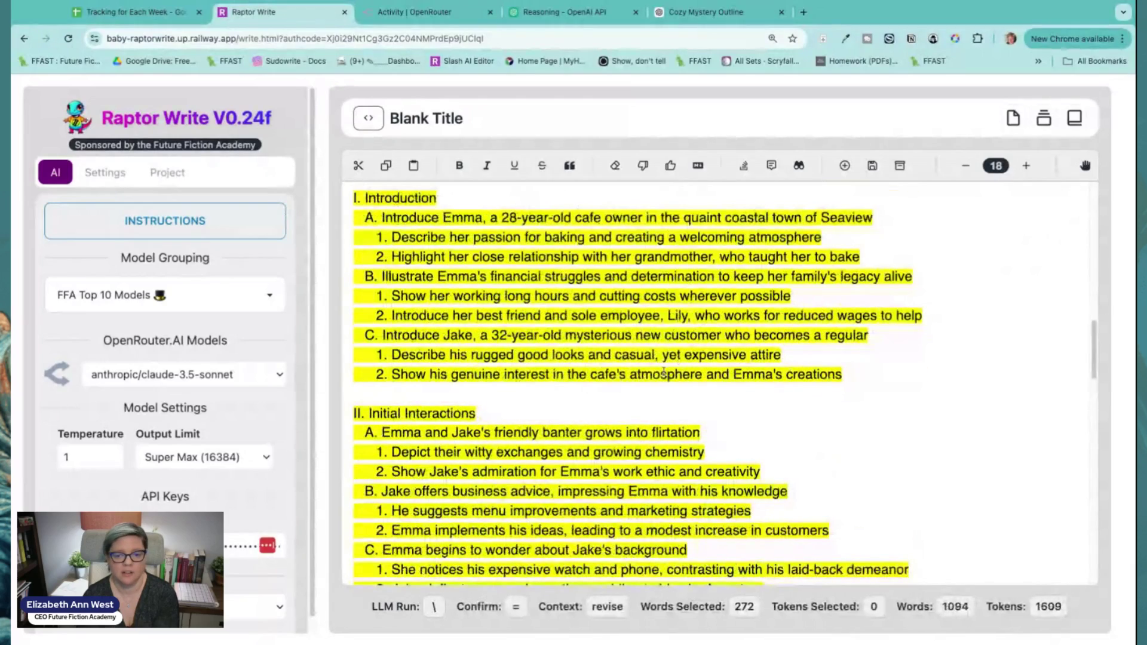
pyautogui.scroll(1, 663, 370)
pyautogui.scroll(-1, 664, 371)
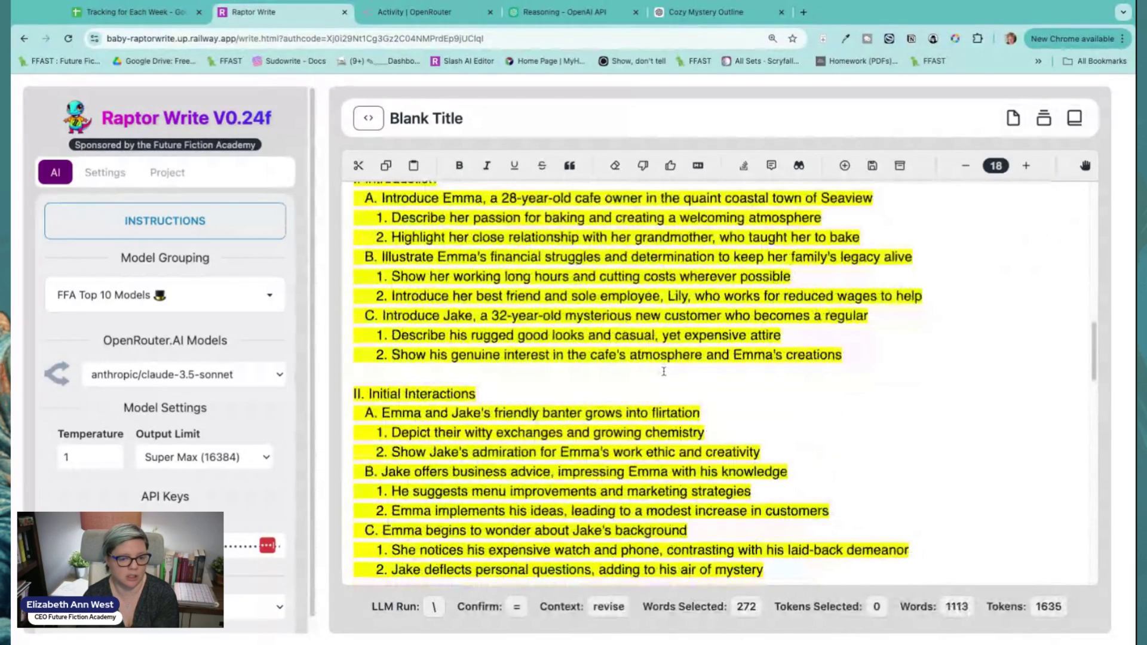
pyautogui.scroll(-12, 664, 371)
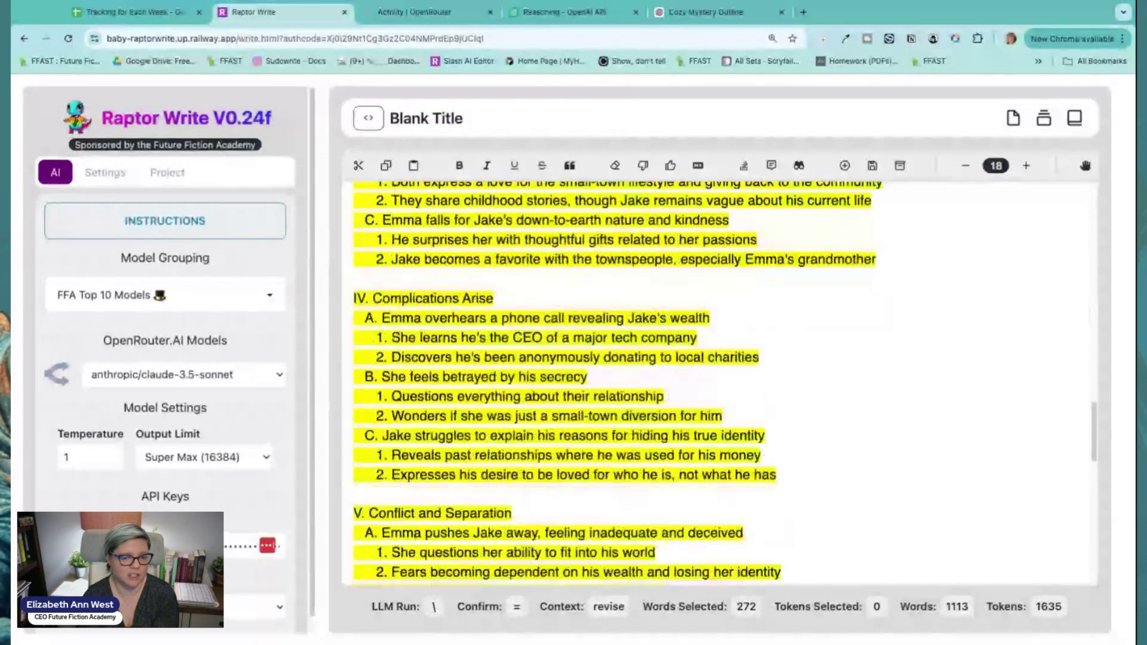
pyautogui.scroll(-5, 664, 371)
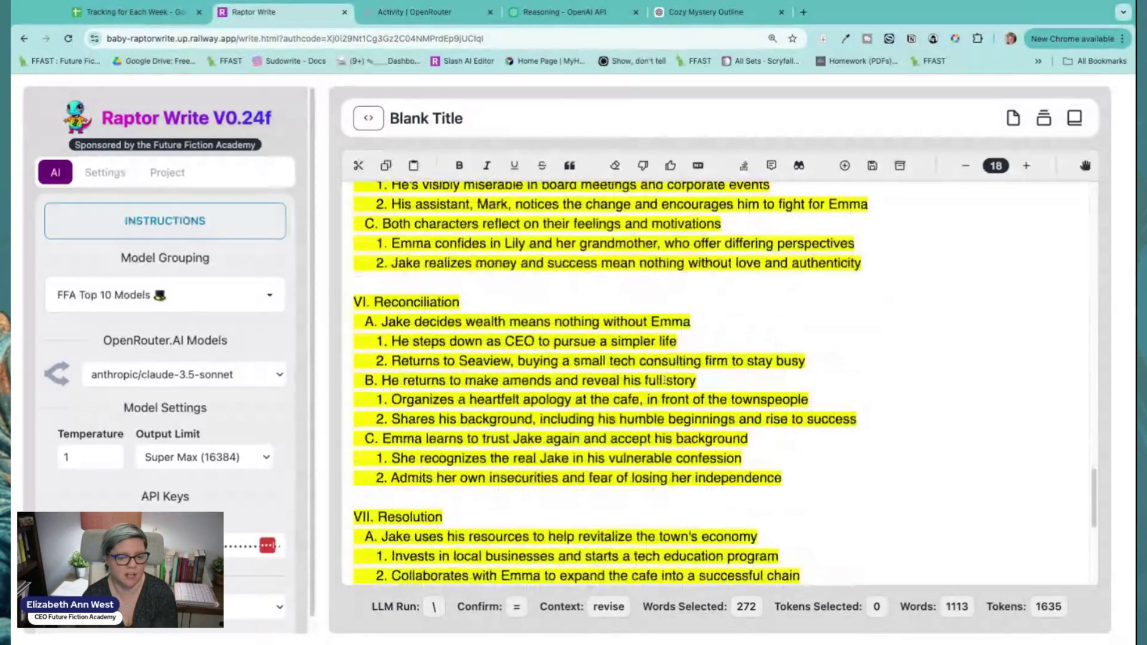
pyautogui.scroll(-1, 664, 377)
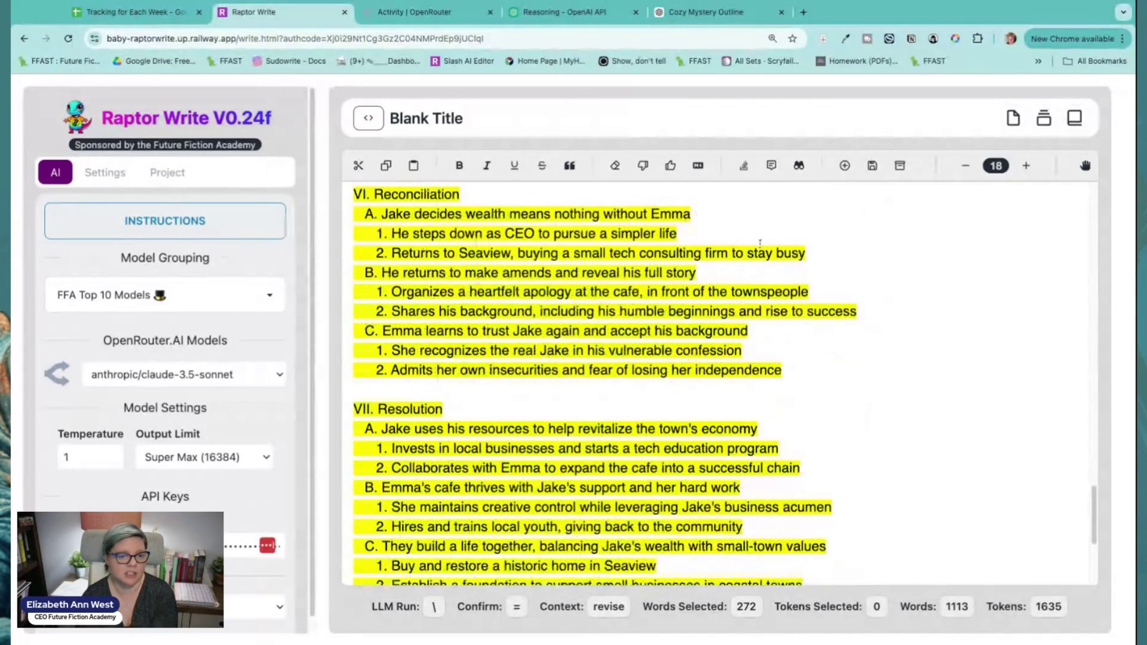
pyautogui.scroll(-1, 692, 404)
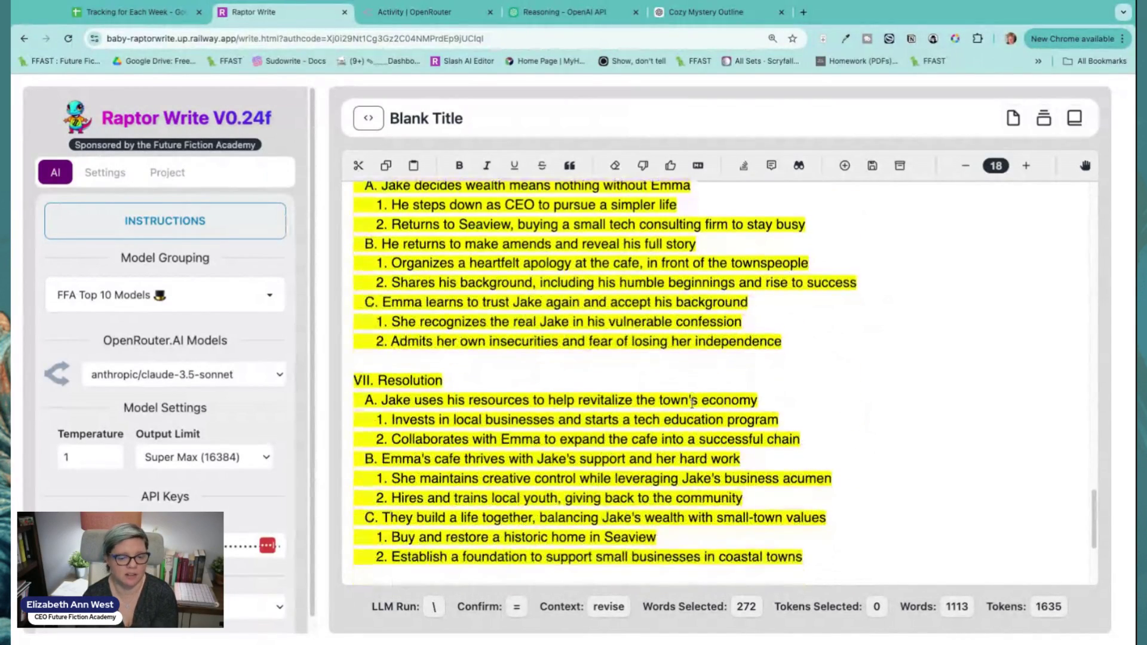
pyautogui.scroll(-2, 692, 404)
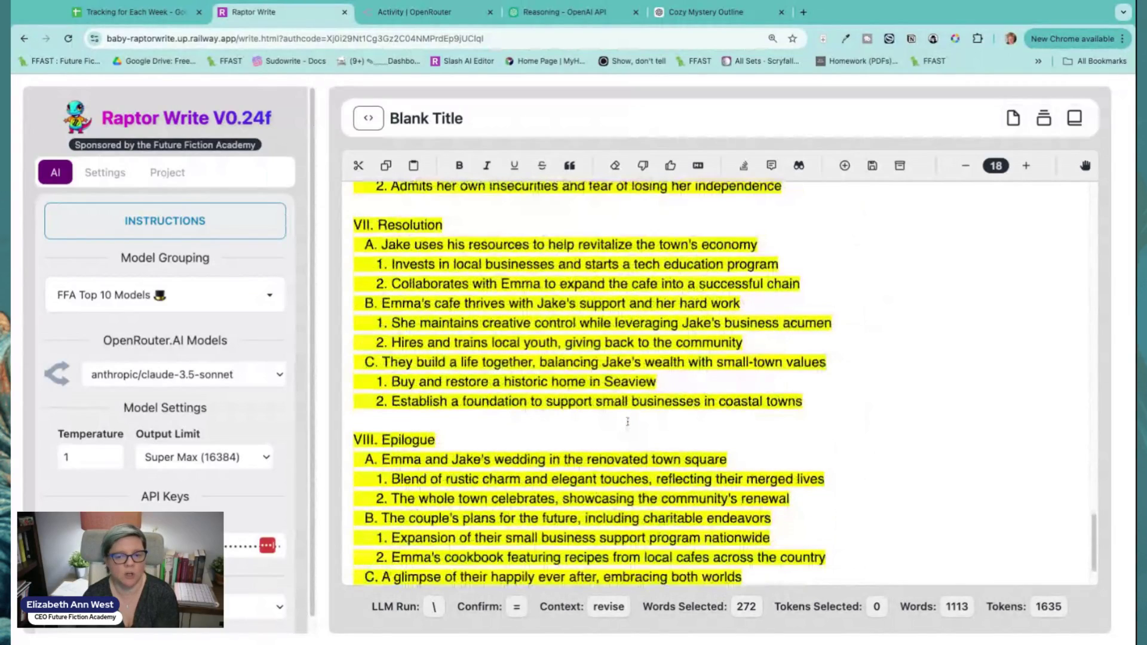
pyautogui.scroll(-1, 627, 422)
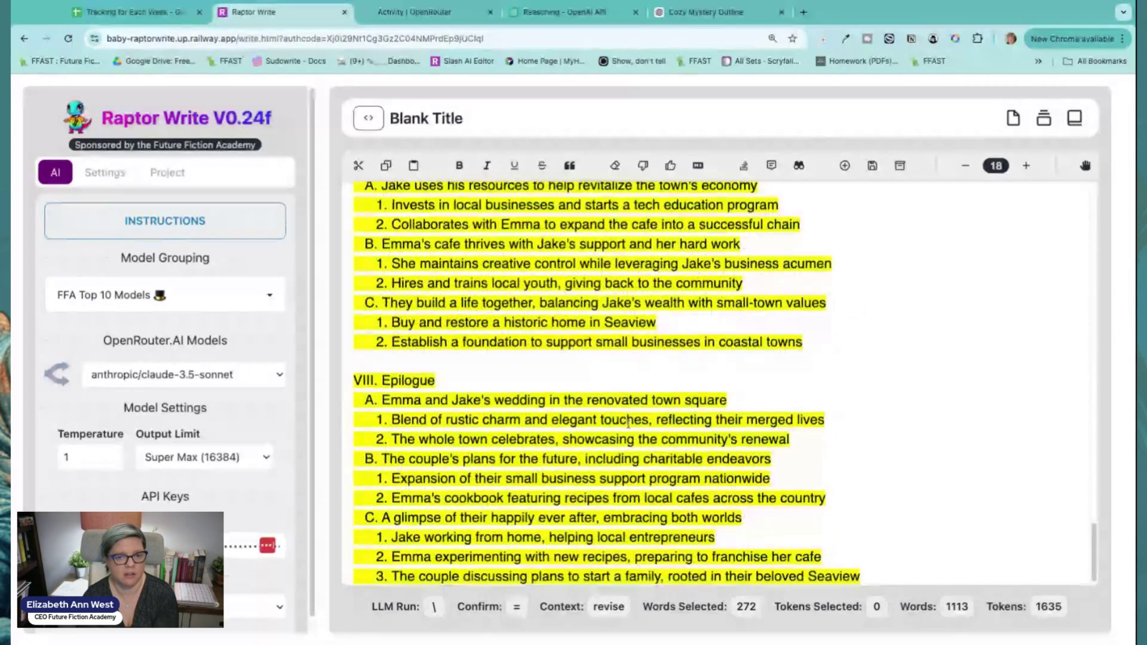
pyautogui.click(669, 169)
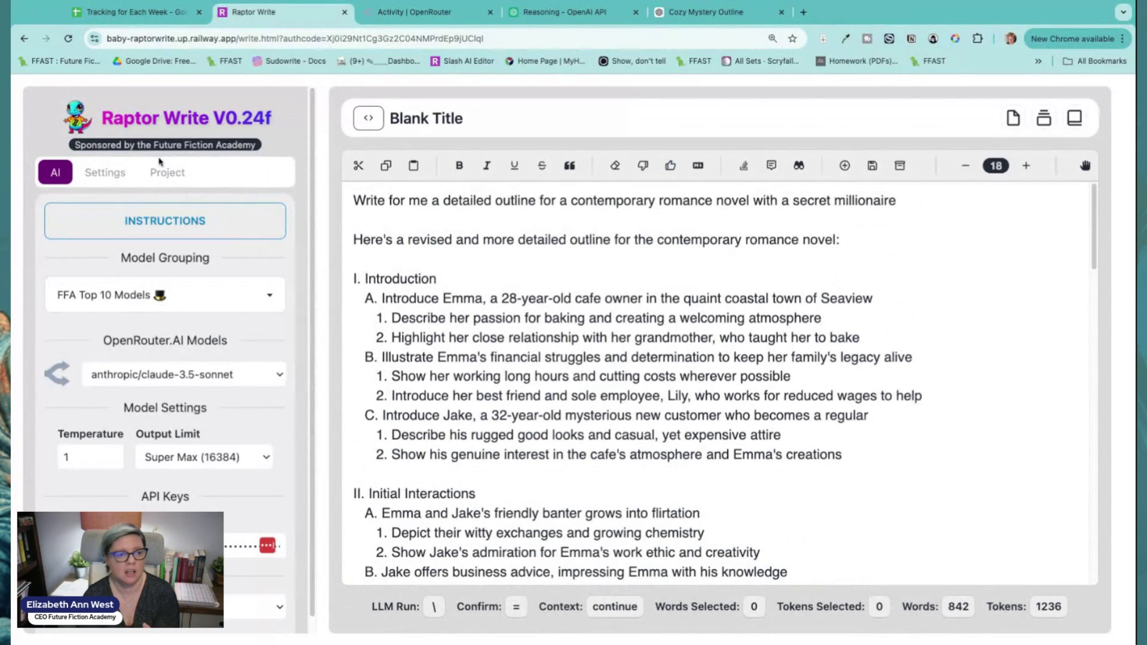
# Compare the project's saved Blank Title outline files, then return to OpenRouter's Activity page
pyautogui.click(170, 174)
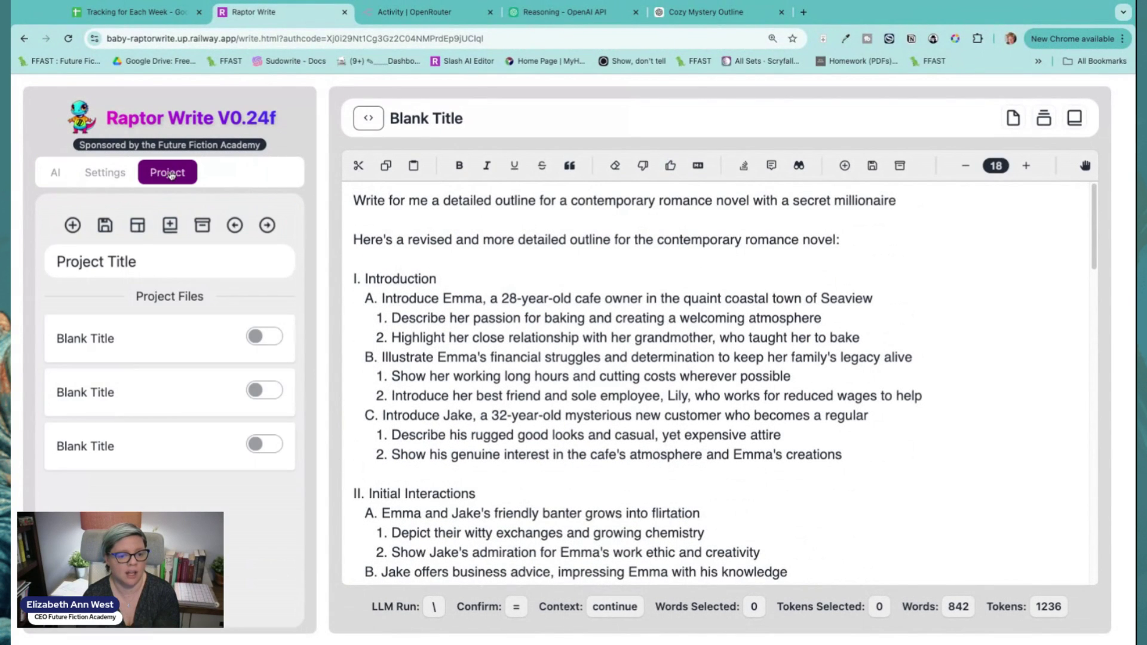
pyautogui.click(170, 389)
pyautogui.scroll(-6, 733, 494)
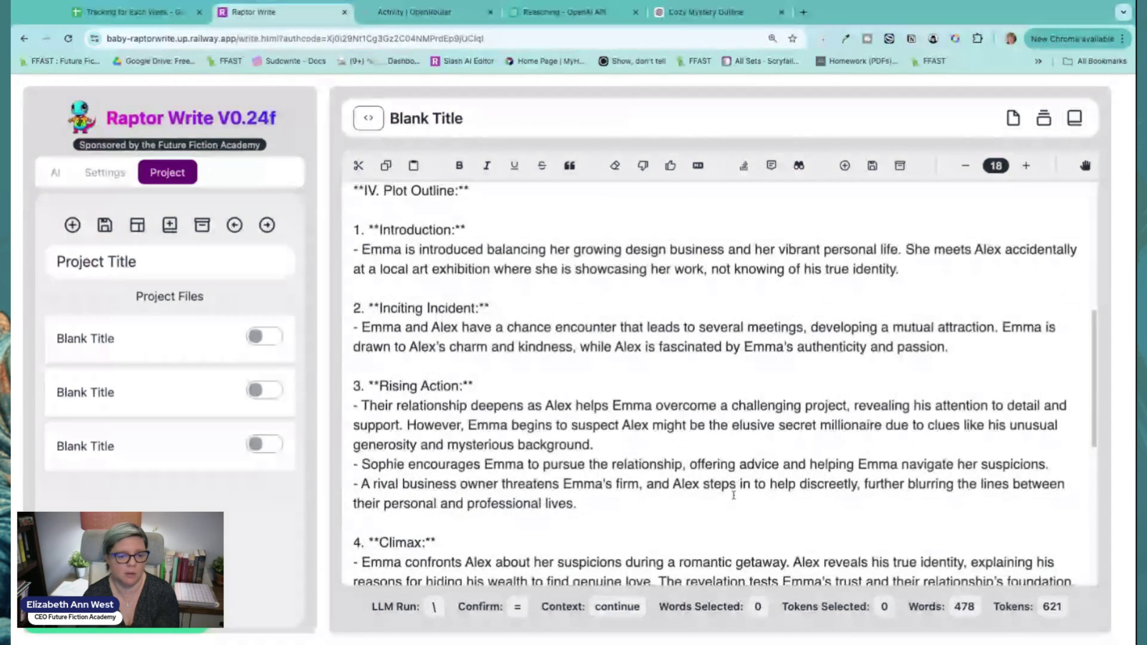
pyautogui.scroll(-2, 734, 495)
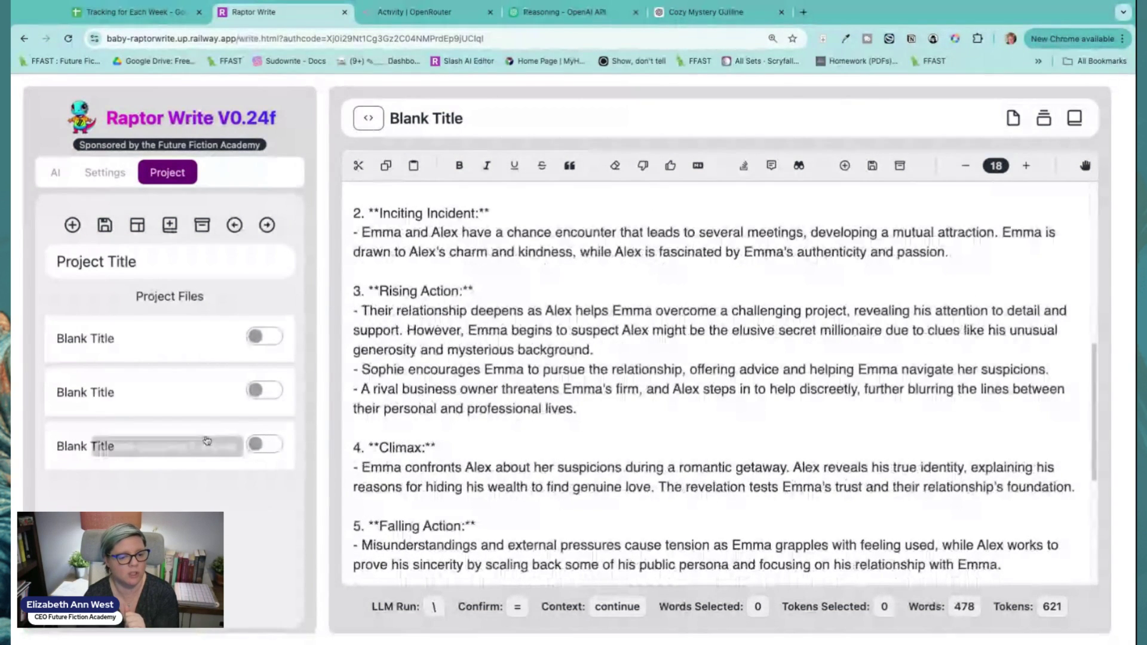
pyautogui.click(171, 454)
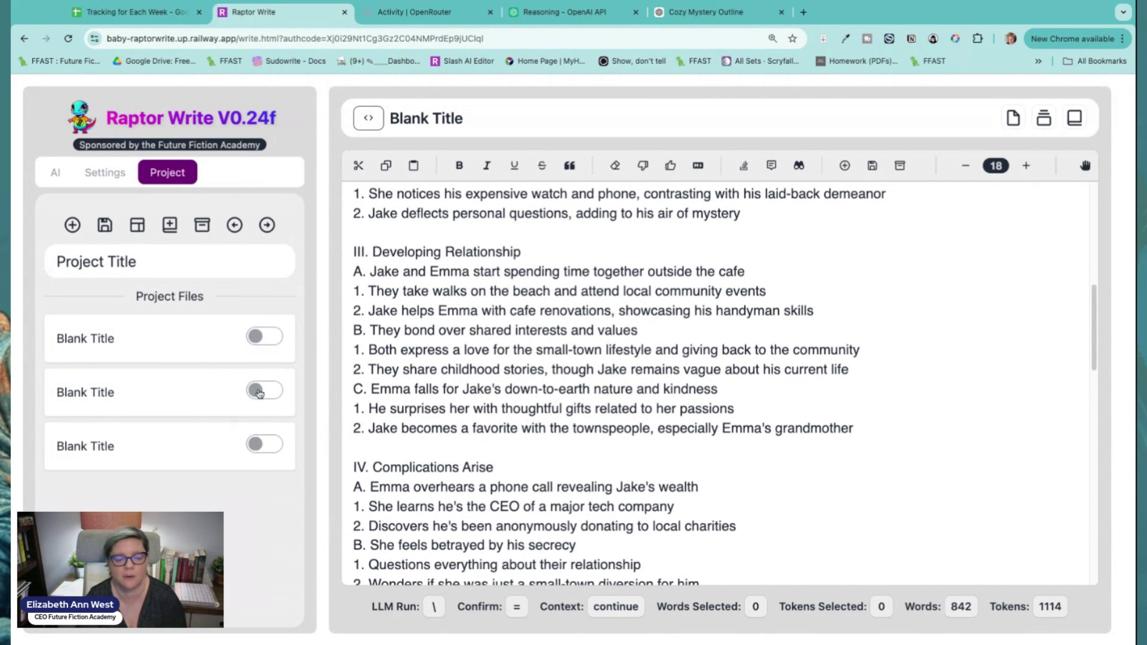
pyautogui.scroll(8, 473, 457)
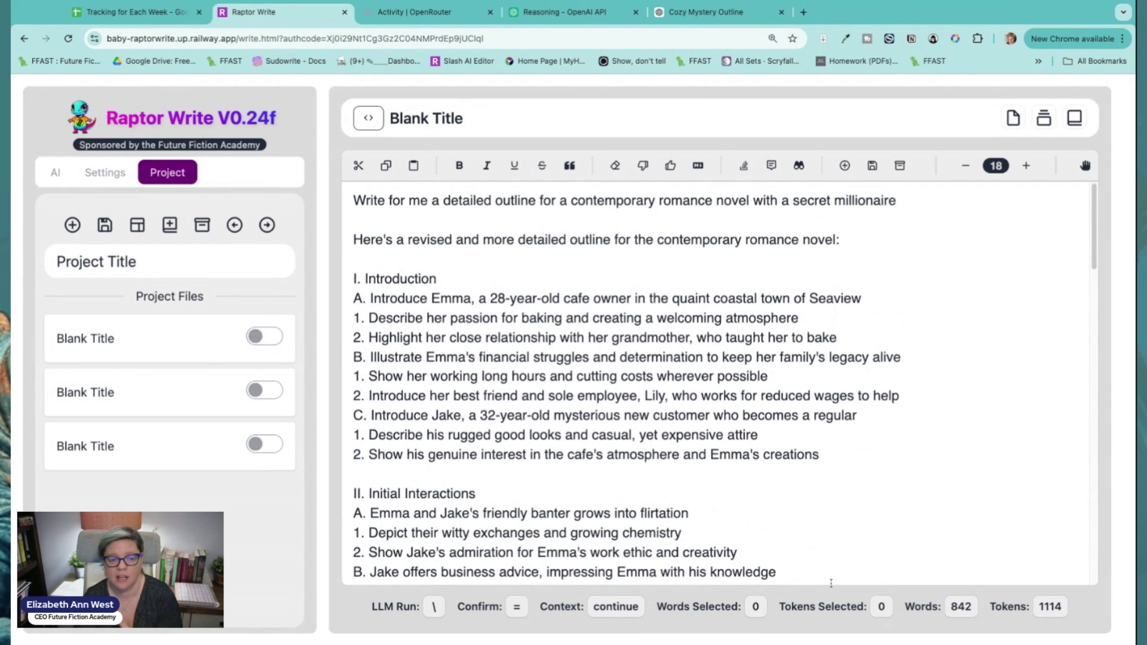
pyautogui.moveTo(355, 240); pyautogui.dragTo(893, 563)
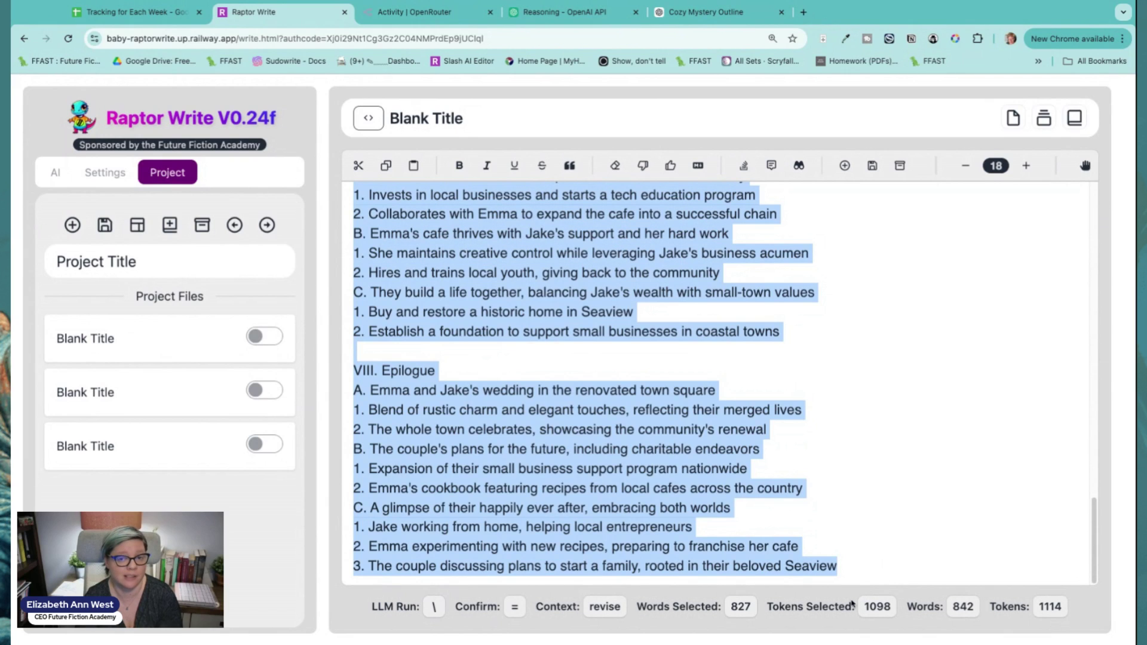
pyautogui.click(70, 395)
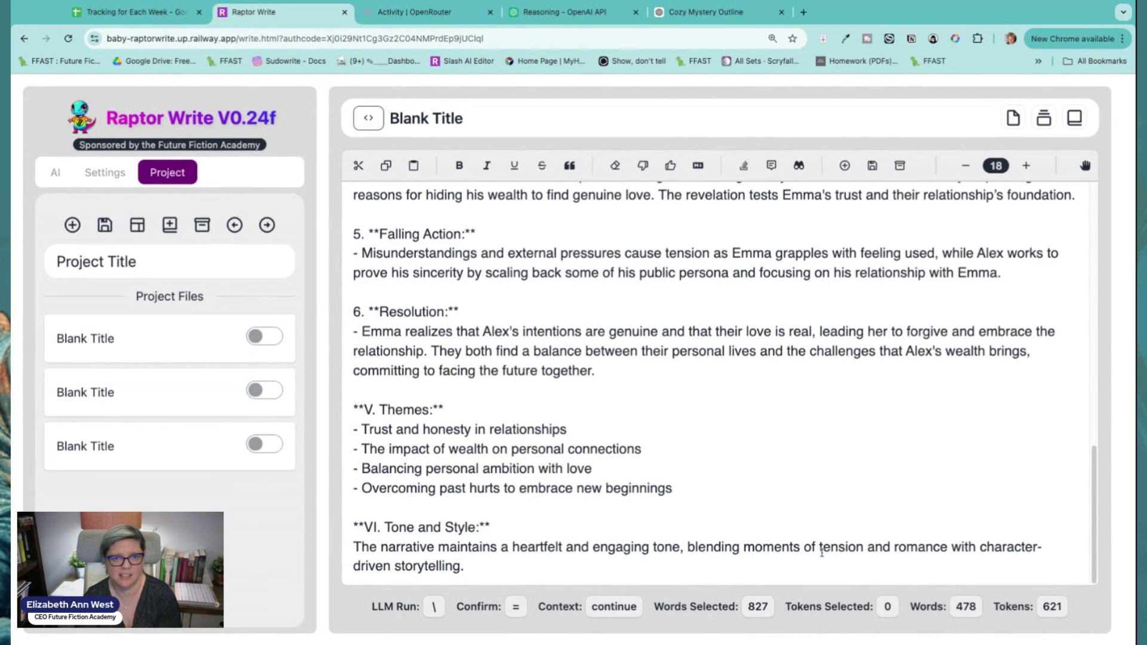
pyautogui.click(393, 15)
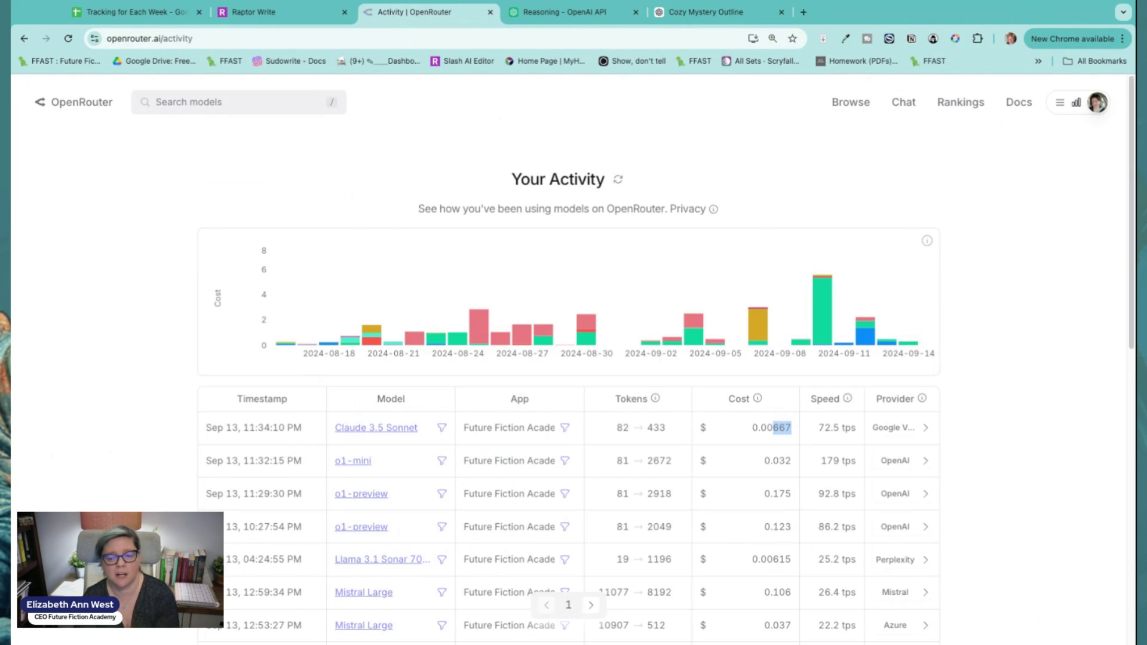
# Reload OpenRouter's activity log and highlight the newest Claude 3.5 Sonnet call's 0.0204 cost and 539→1269 tokens
pyautogui.click(75, 38)
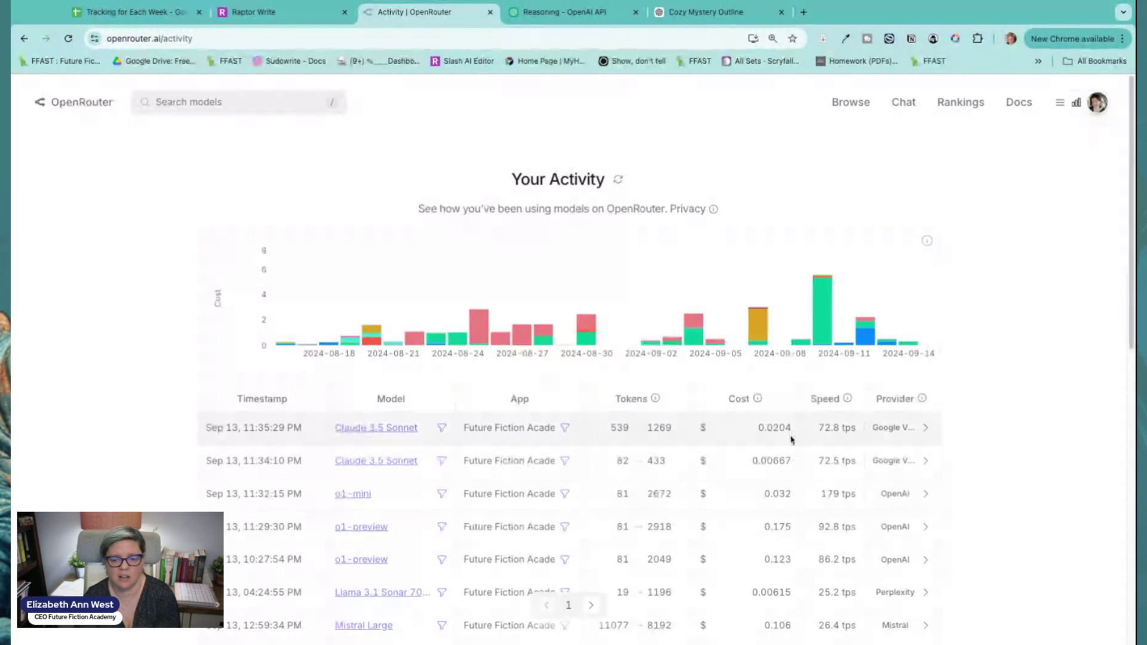
pyautogui.moveTo(767, 428); pyautogui.dragTo(789, 428)
pyautogui.doubleClick(787, 427)
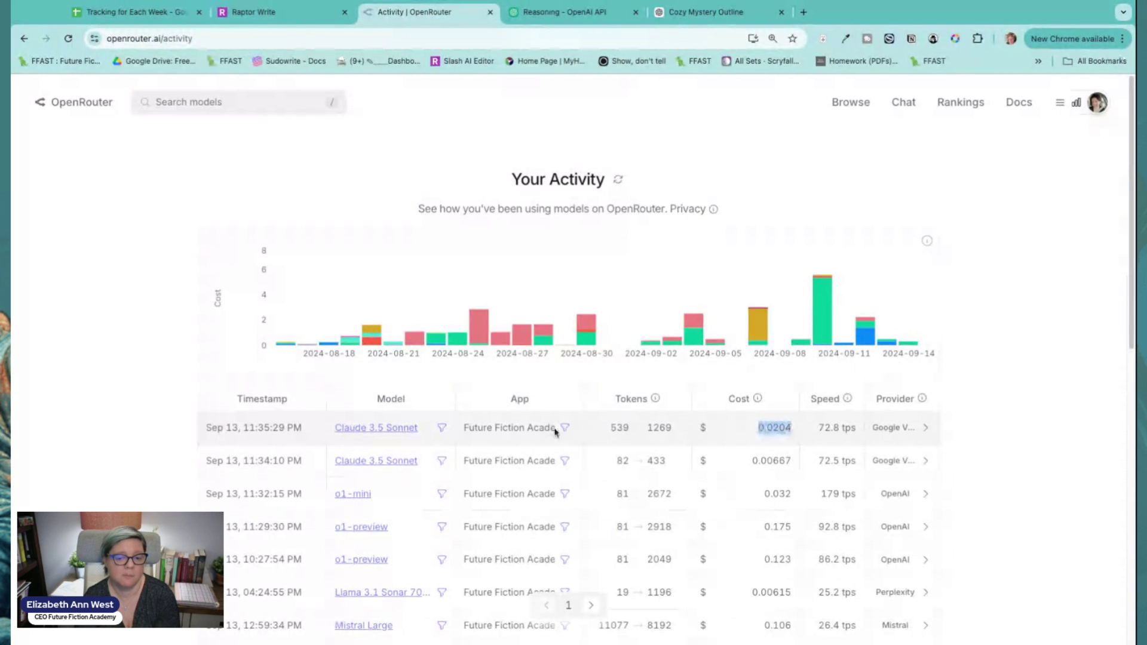
pyautogui.moveTo(665, 427); pyautogui.dragTo(652, 434)
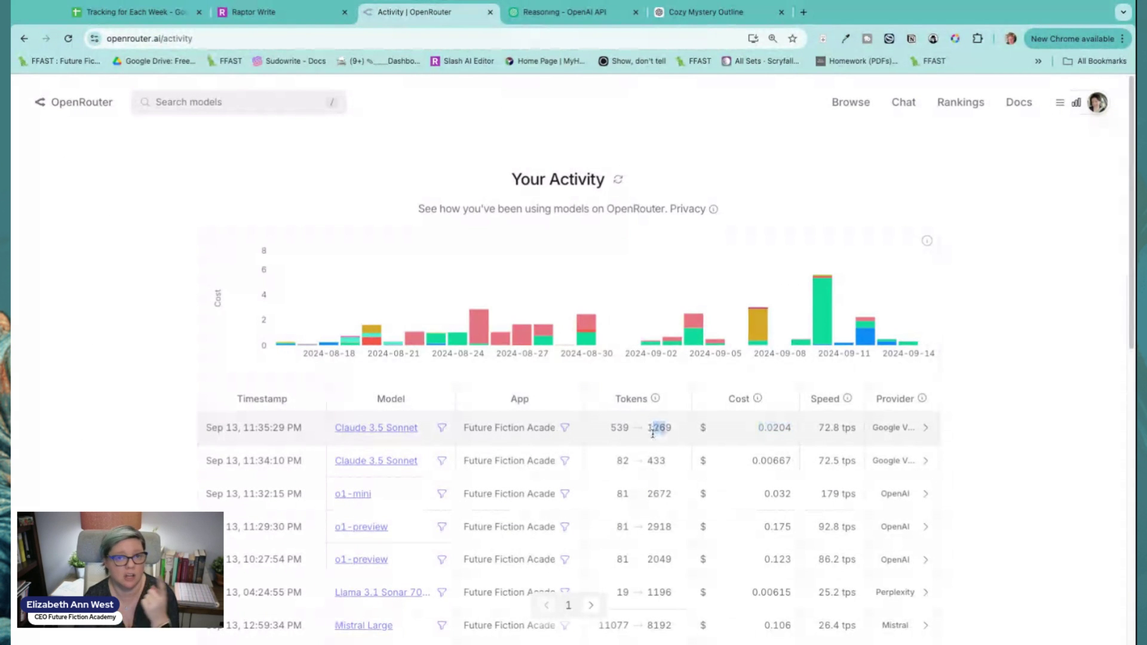